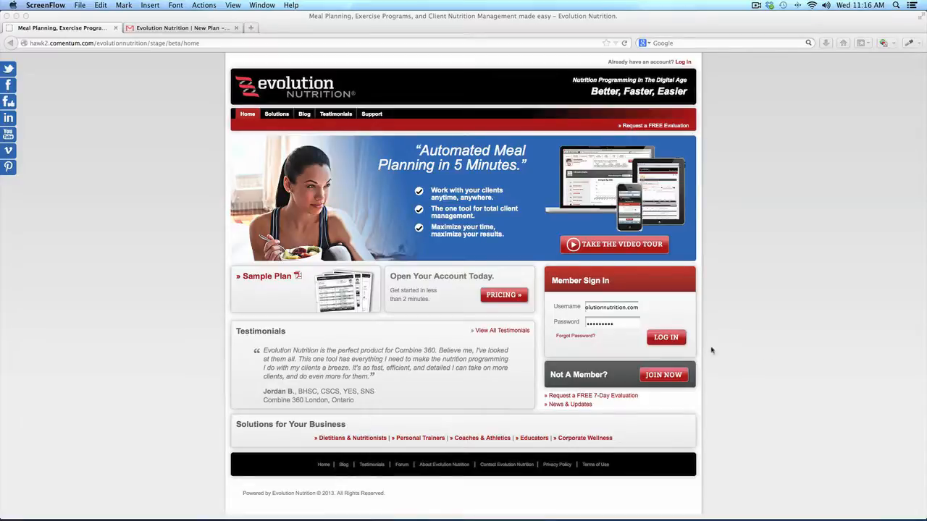
Log in to the trainer's member account from the Member Sign In box
click(662, 339)
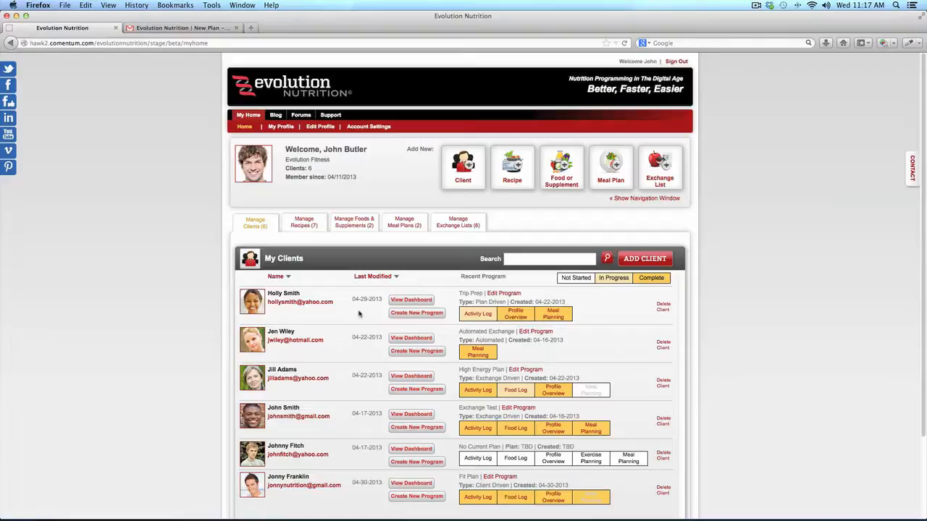
Open the dashboard of the first client in the My Clients list
click(410, 301)
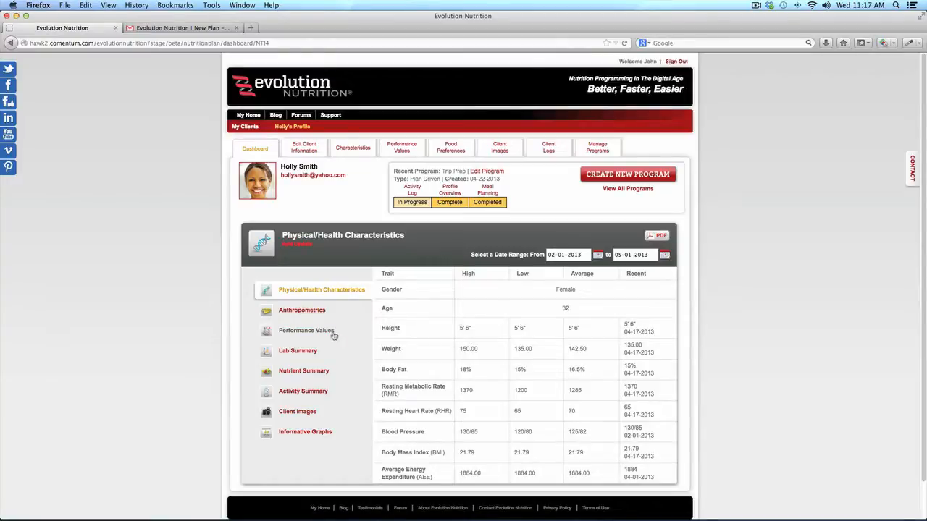
Review the client's Lab Summary and Anthropometrics, then bring up the Track Additional Anthro Values form
click(308, 354)
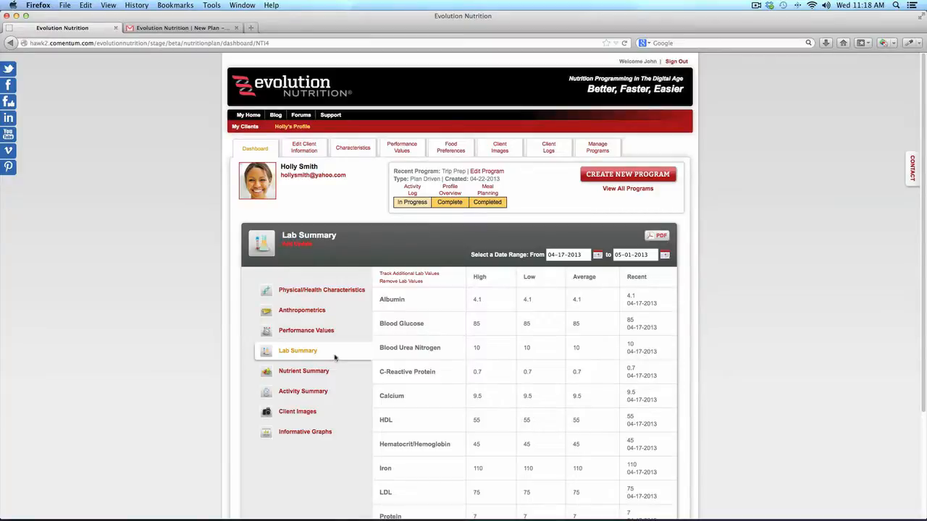
click(313, 312)
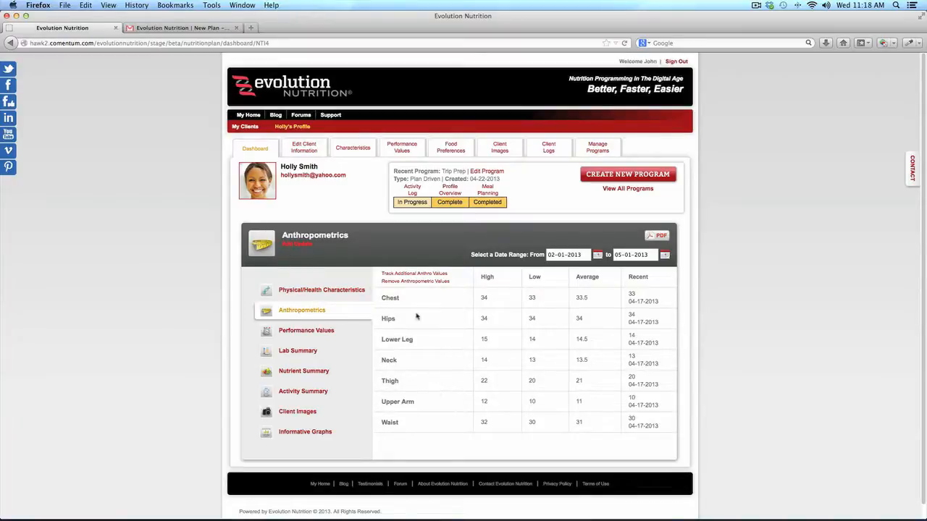
click(411, 276)
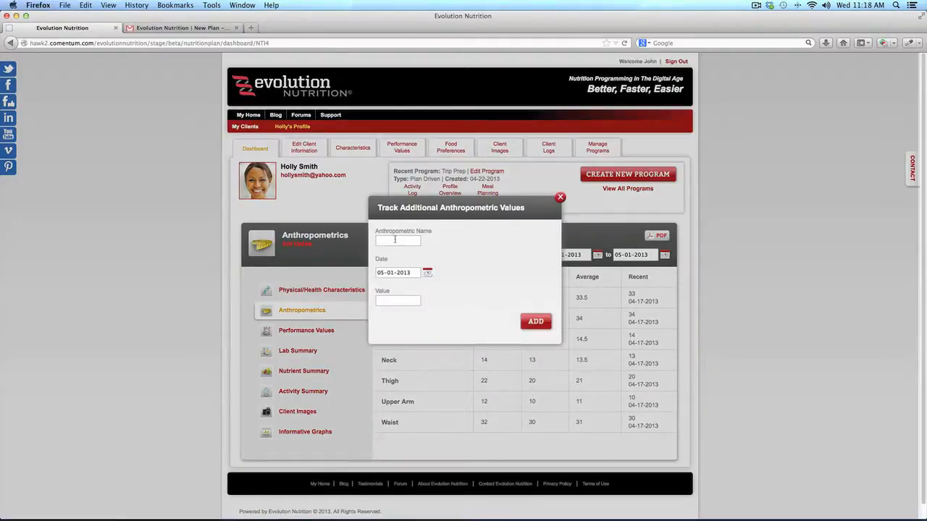
Add an Upper Arm measurement of 11 dated 05-01-2013
text(Upper Arm)
key(Tab)
click(436, 313)
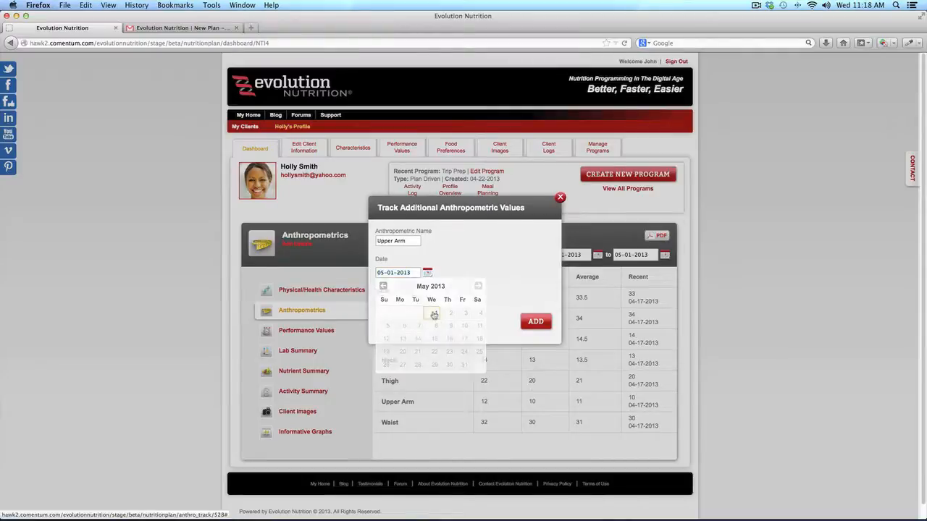
click(398, 302)
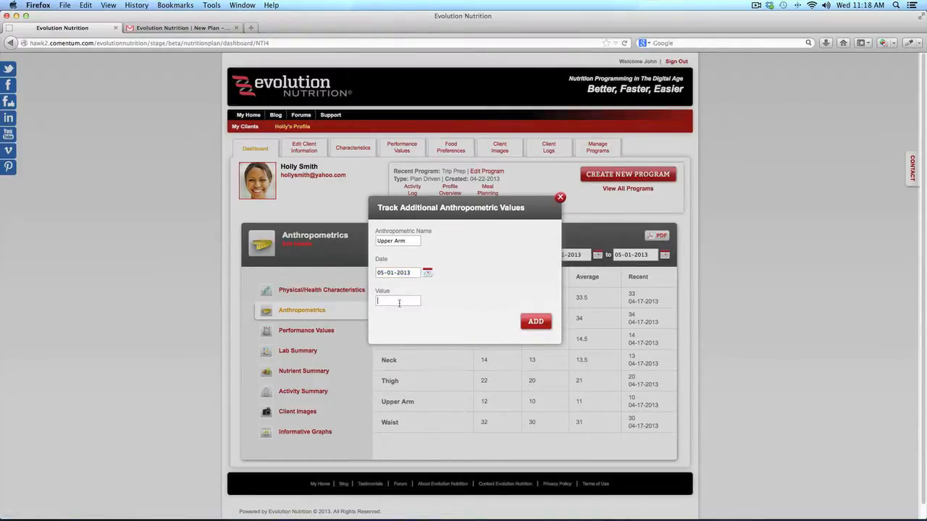
text(11)
click(534, 323)
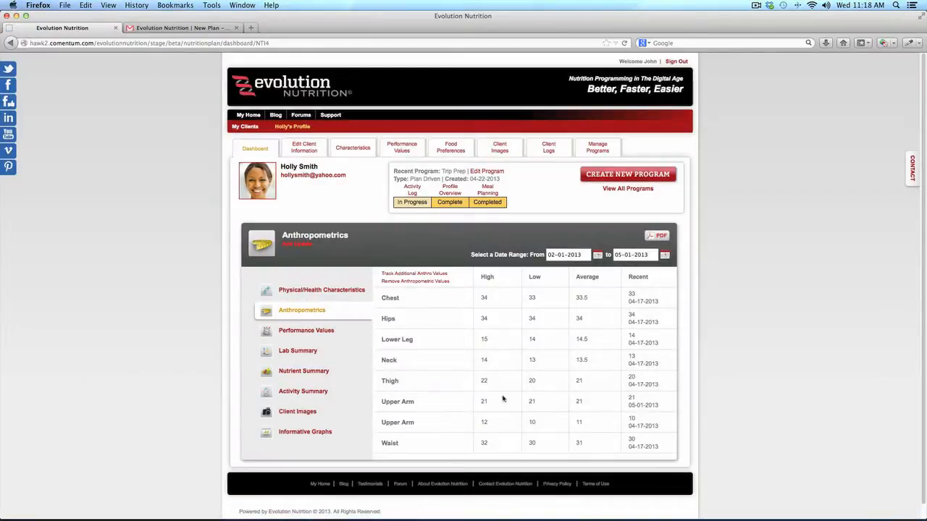
Remove the Upper Arm measurement again, then view the client's Performance Values
click(422, 281)
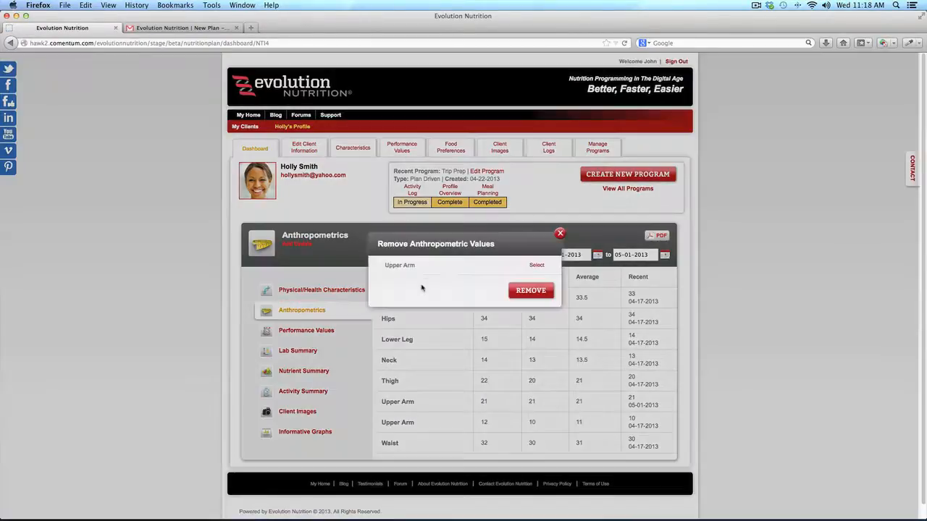
click(537, 265)
click(529, 292)
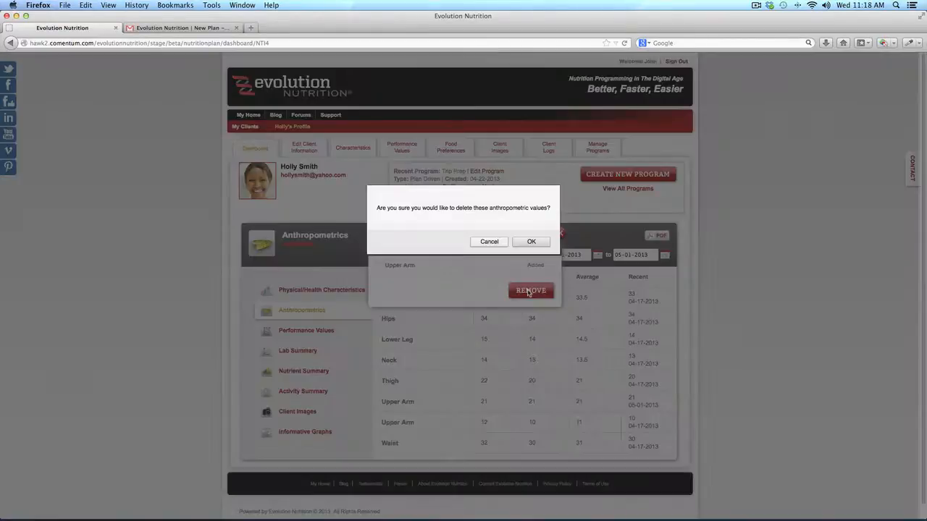
click(531, 241)
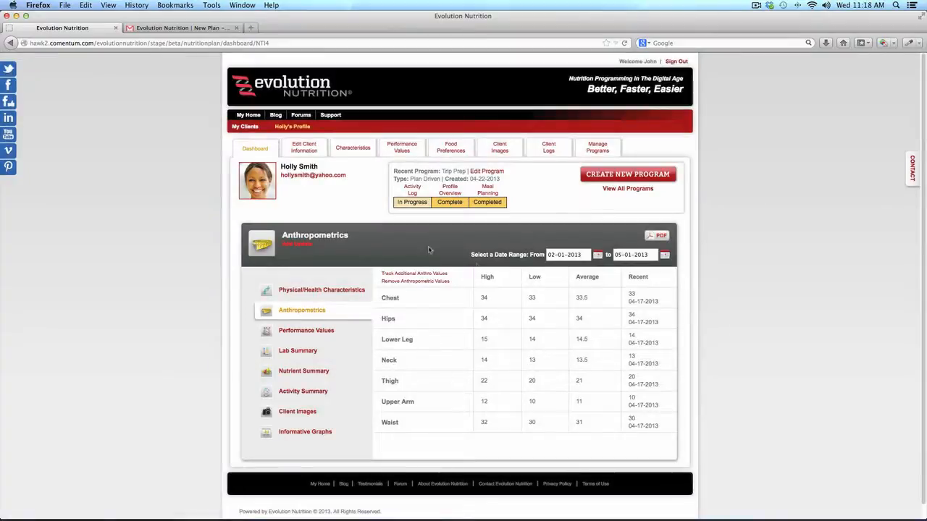
click(320, 332)
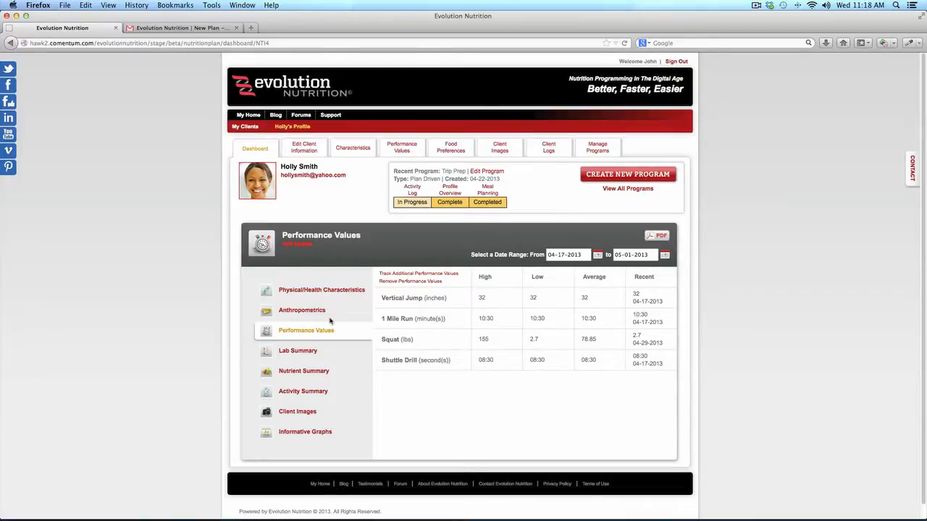
Plot Weight as Factor 1 in the client's Informative Graphs by date
click(322, 435)
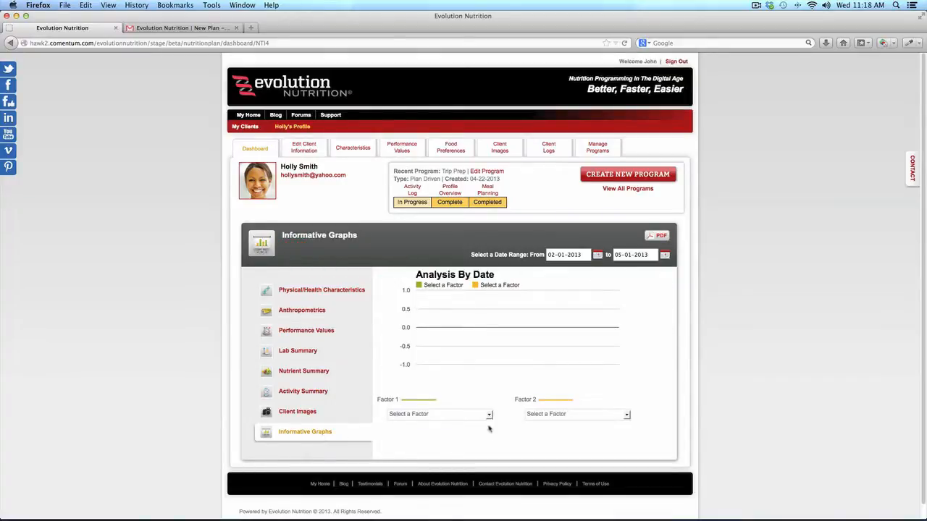
click(488, 415)
click(427, 296)
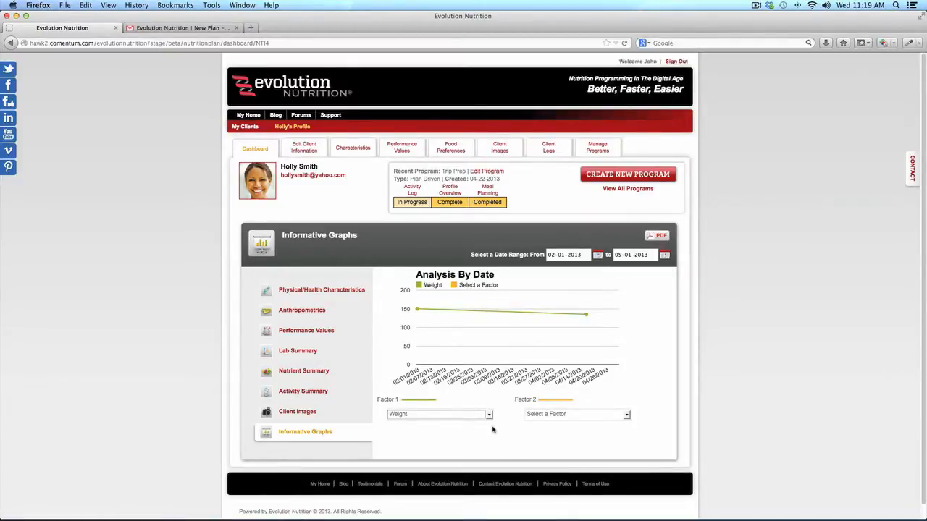
mouse_move(416, 310)
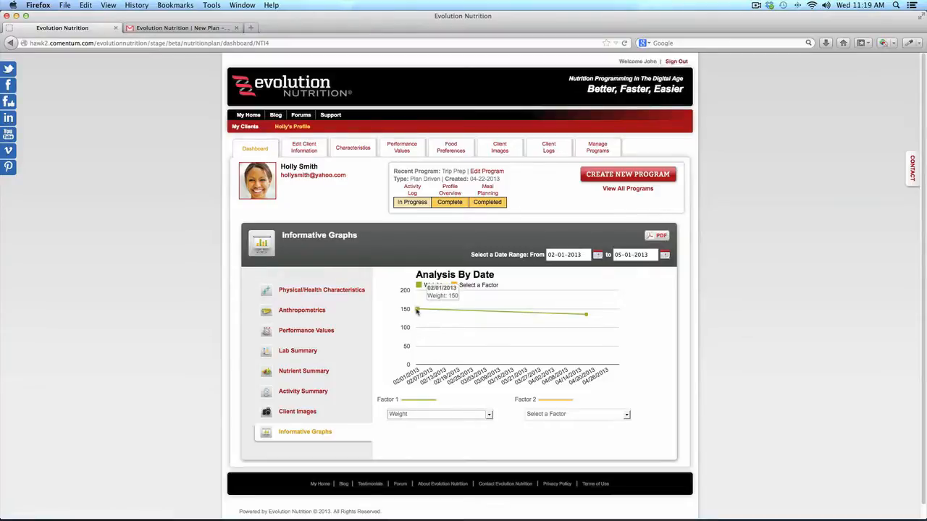
mouse_move(585, 316)
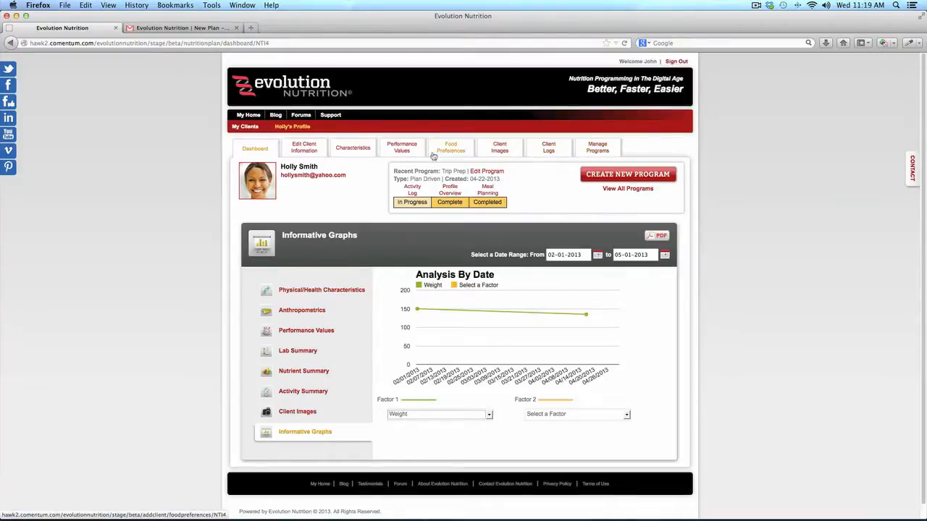
Save a 05-01-2013 client log 'Eating less sugar and has more energy', then go back to the Dashboard
click(499, 150)
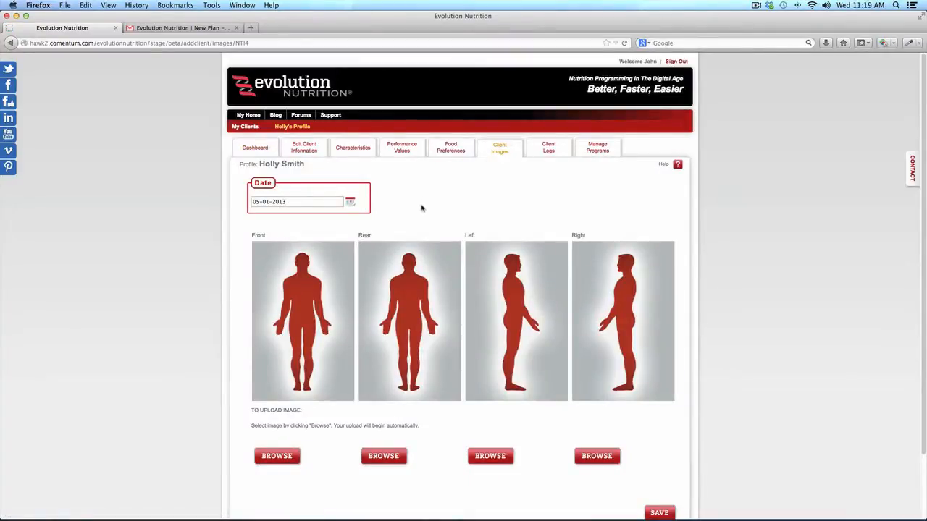
click(547, 152)
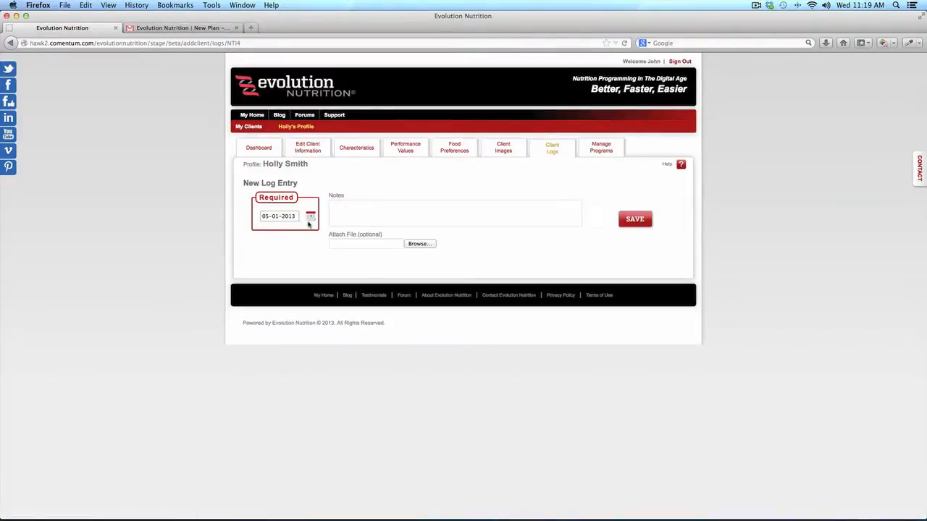
click(310, 217)
click(316, 256)
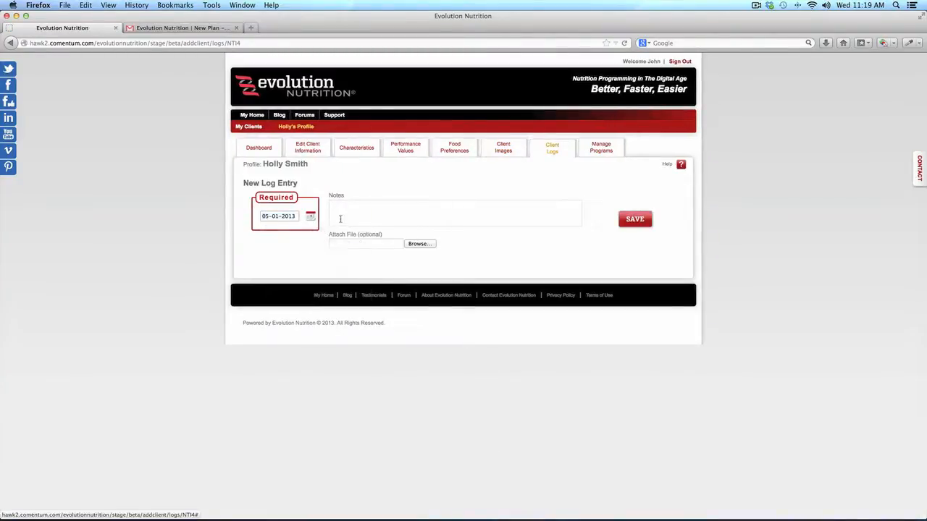
click(341, 219)
text(Eat)
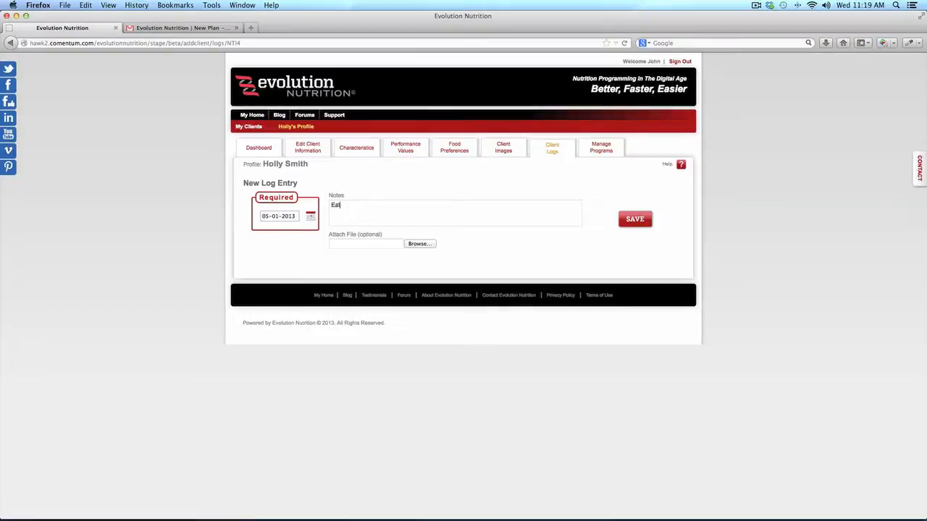
text(ing less sugar and has more energy)
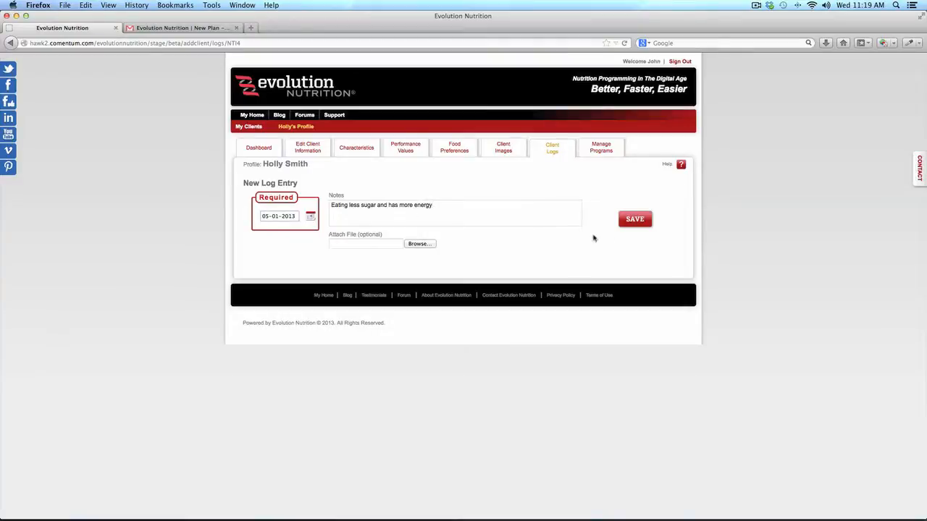
click(647, 217)
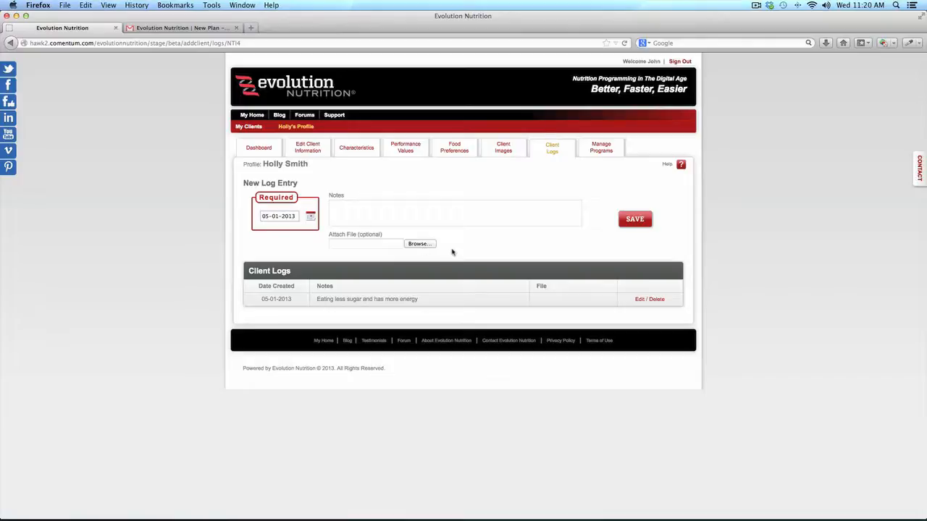
click(255, 151)
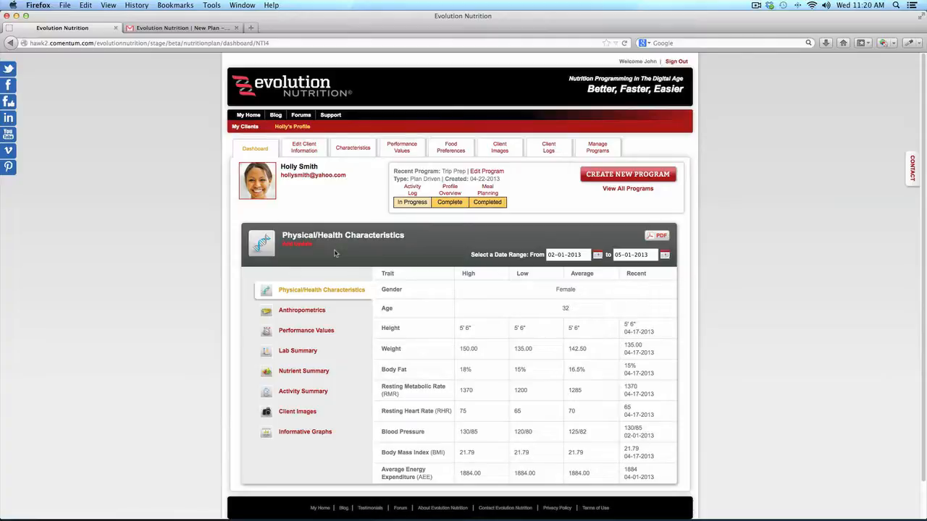
Scroll through Meal Plan.pdf pages 1–6 in Acrobat, then bring Exchange Plan.pdf forward
mouse_move(666, 511)
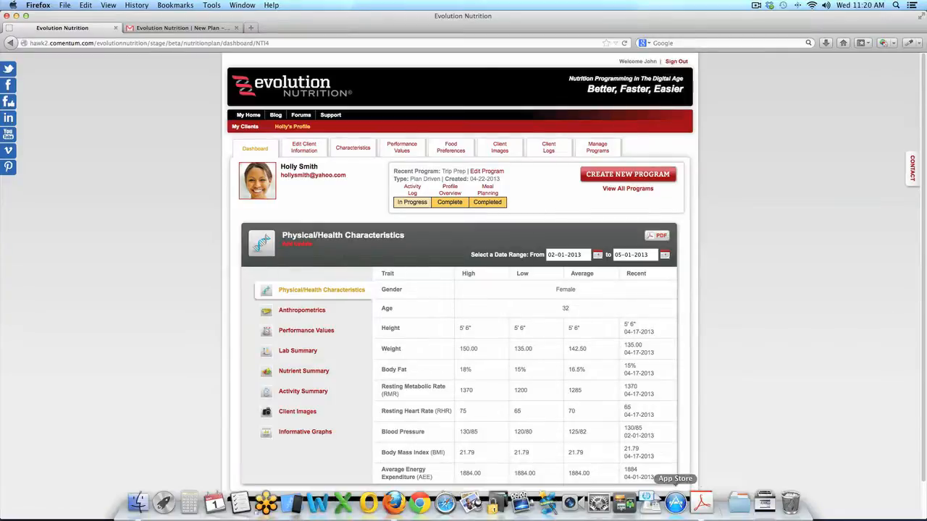
click(701, 503)
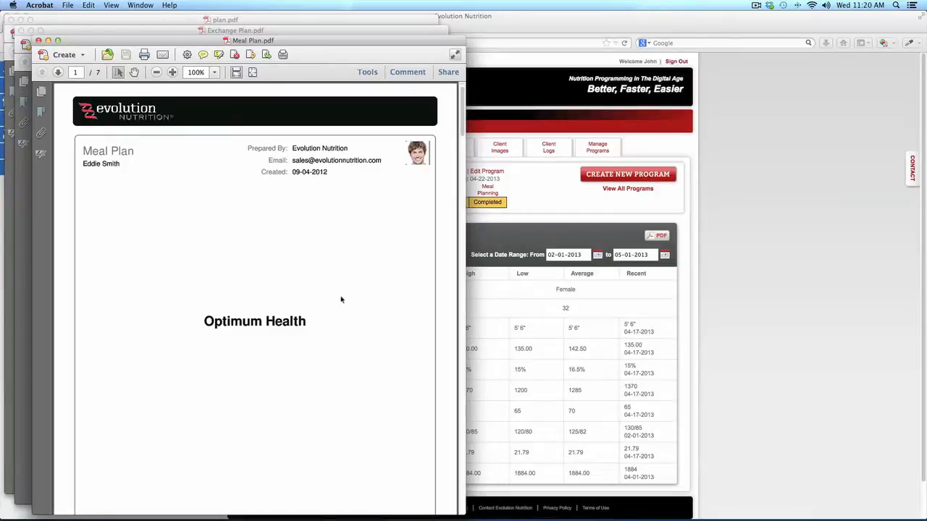
drag(463, 124, 460, 186)
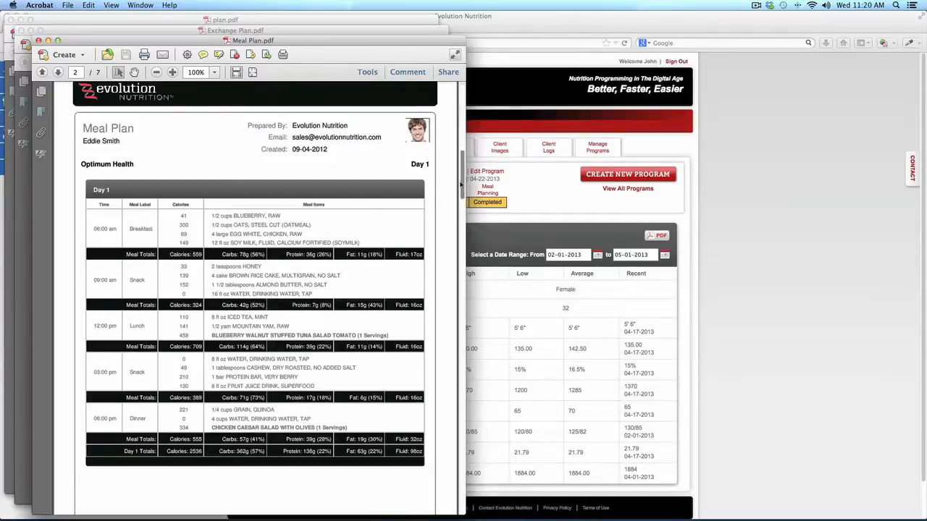
drag(462, 184, 460, 247)
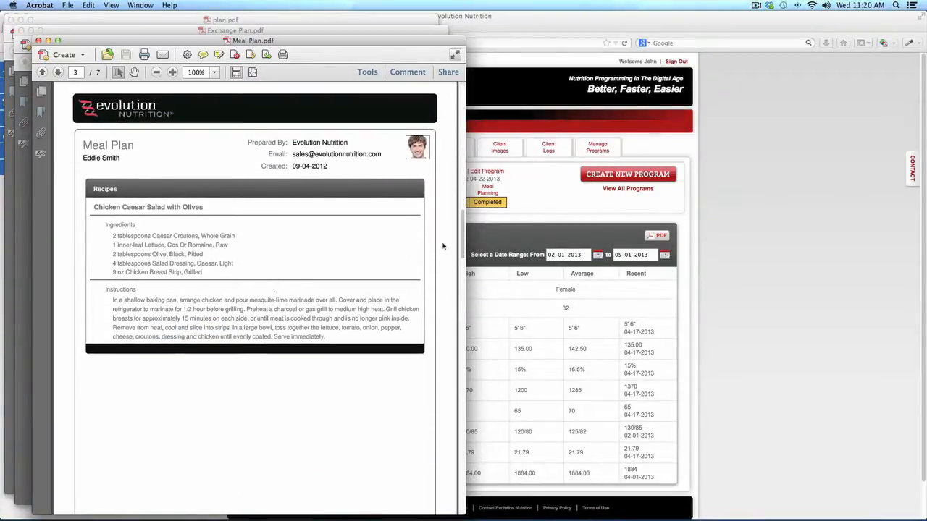
drag(462, 246, 462, 303)
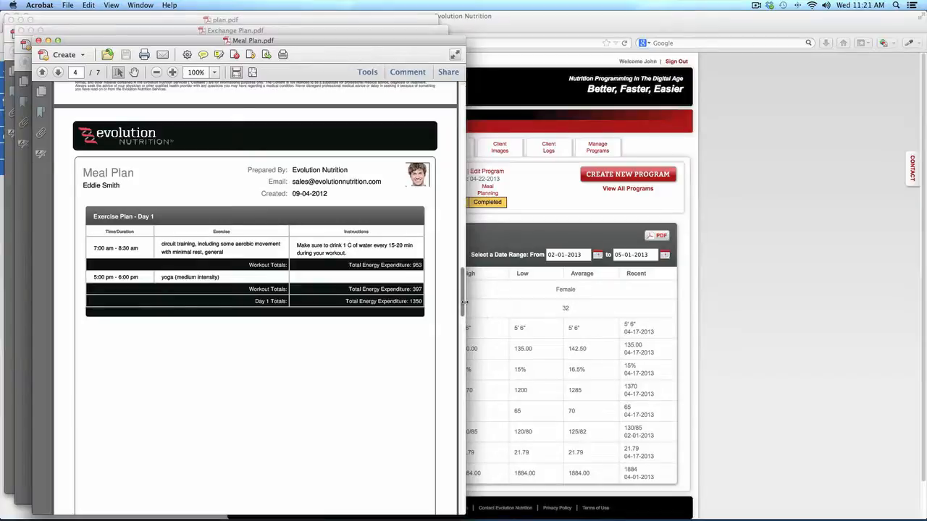
drag(464, 304, 460, 369)
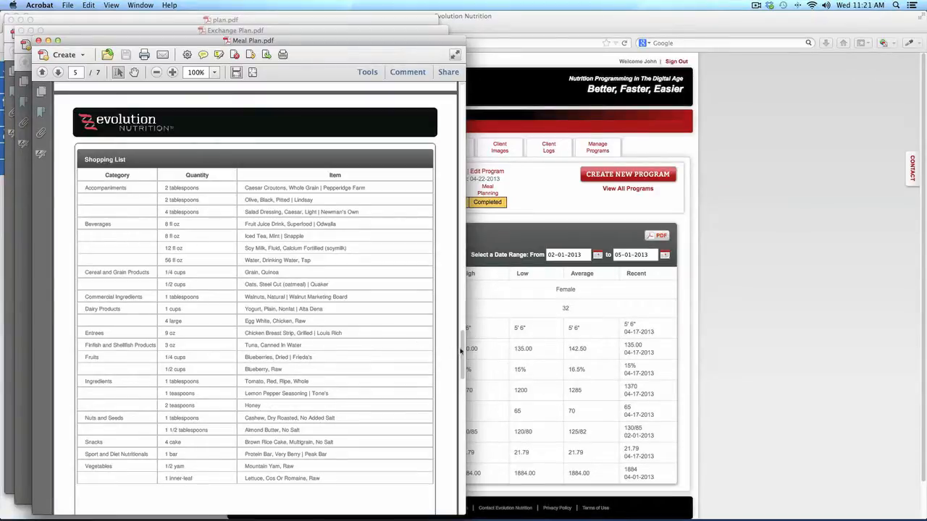
scroll(461, 362, down, 5)
scroll(462, 372, down, 15)
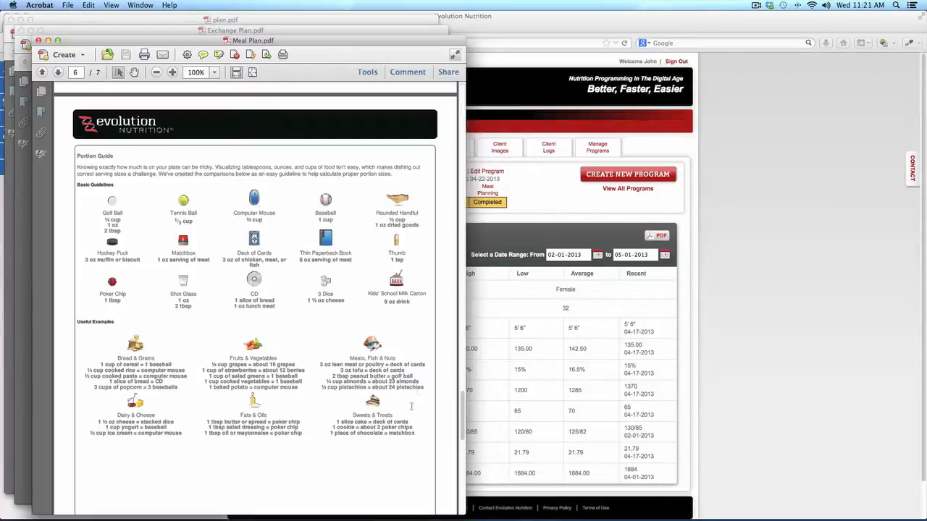
drag(460, 425, 460, 165)
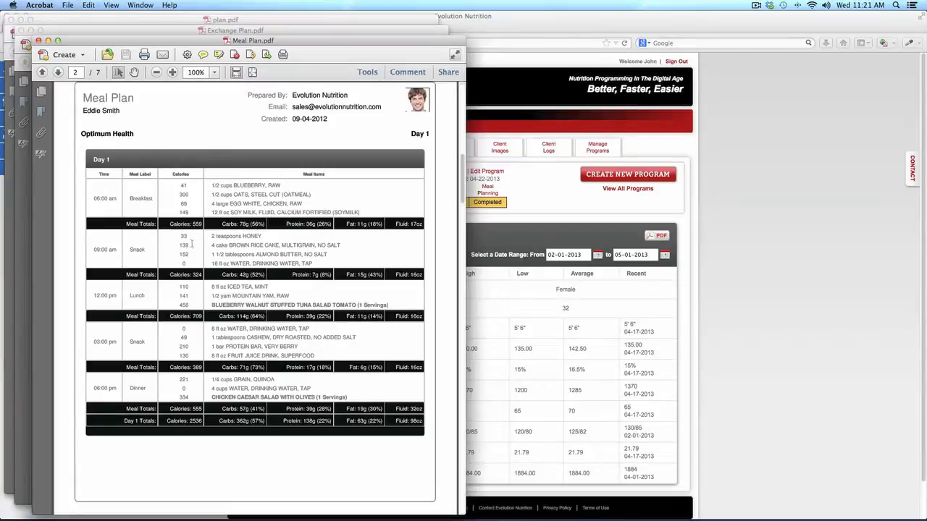
click(174, 32)
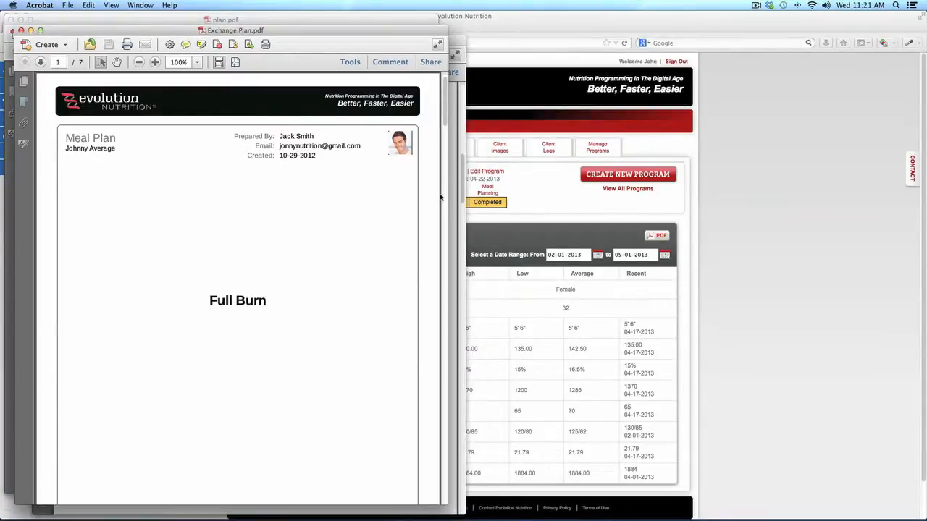
Scroll through the Exchange Plan.pdf pages, then return to the client dashboard in Firefox
drag(444, 125, 439, 190)
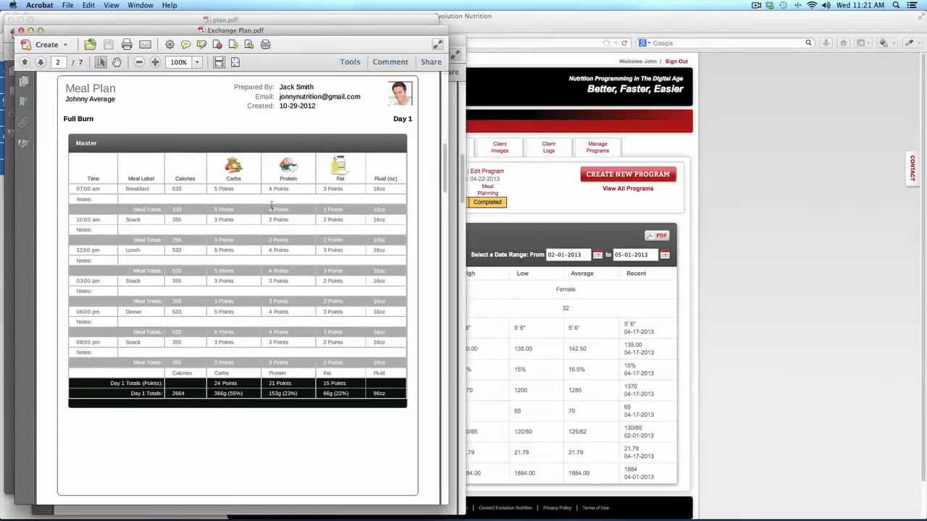
drag(445, 181, 441, 244)
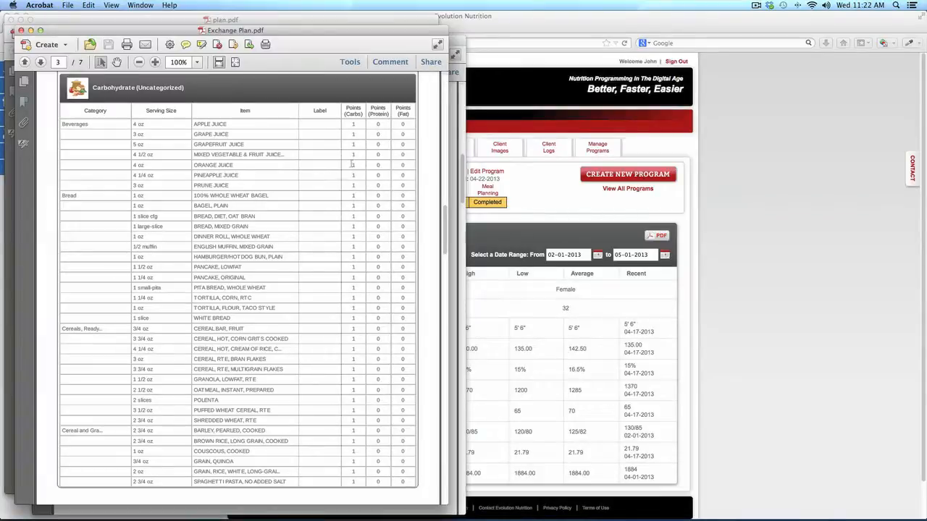
drag(444, 232, 447, 357)
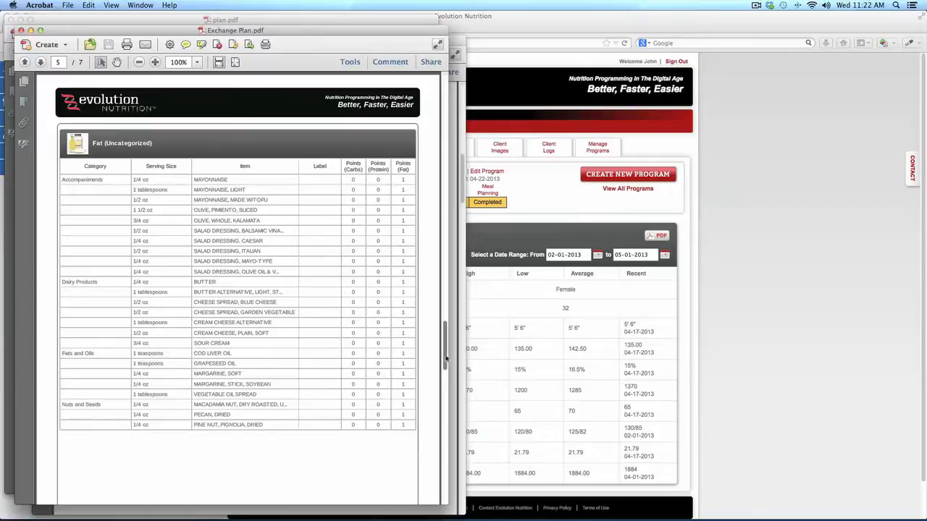
drag(447, 358, 445, 179)
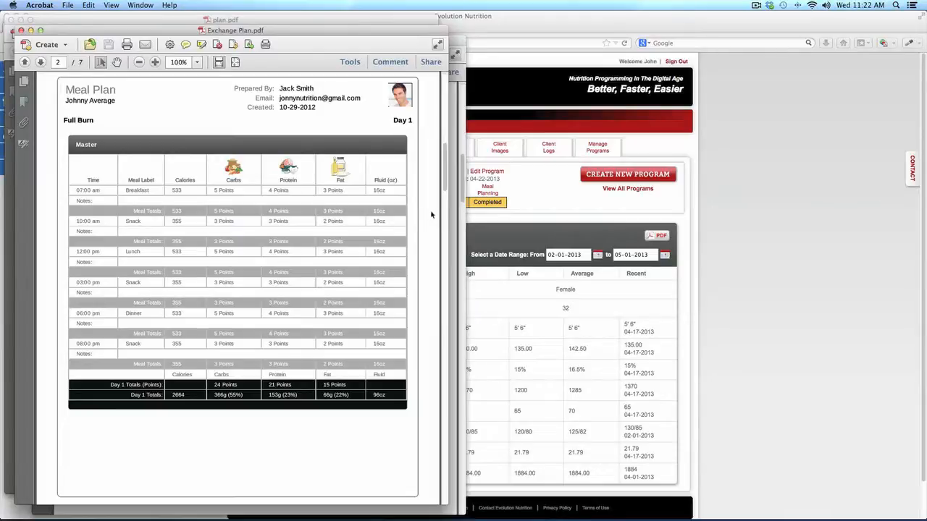
click(510, 222)
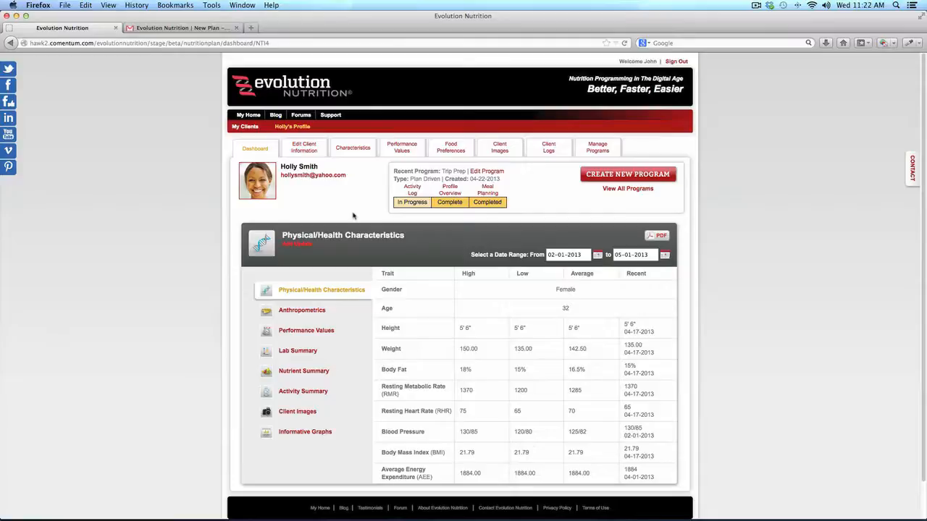
Open the My Clients list from the red navigation bar
click(251, 131)
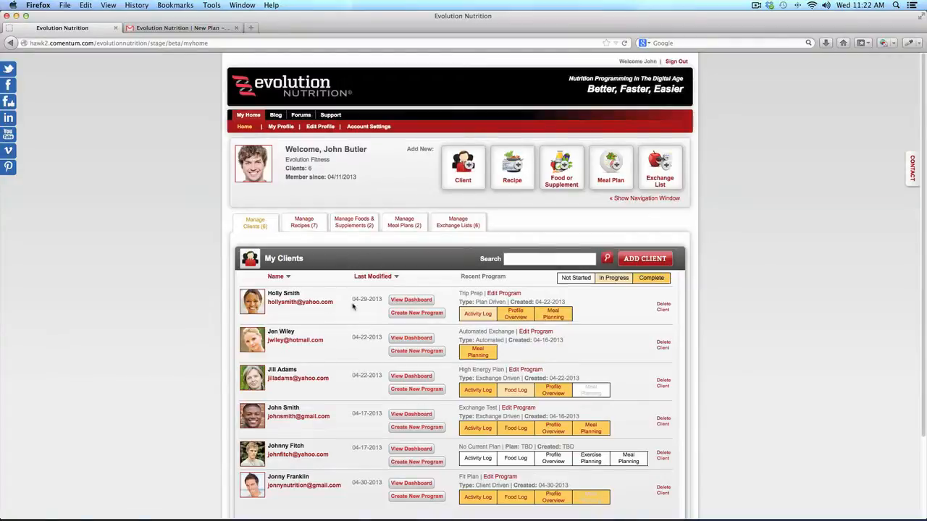
Start a new client and enter the client's first and last name
click(645, 260)
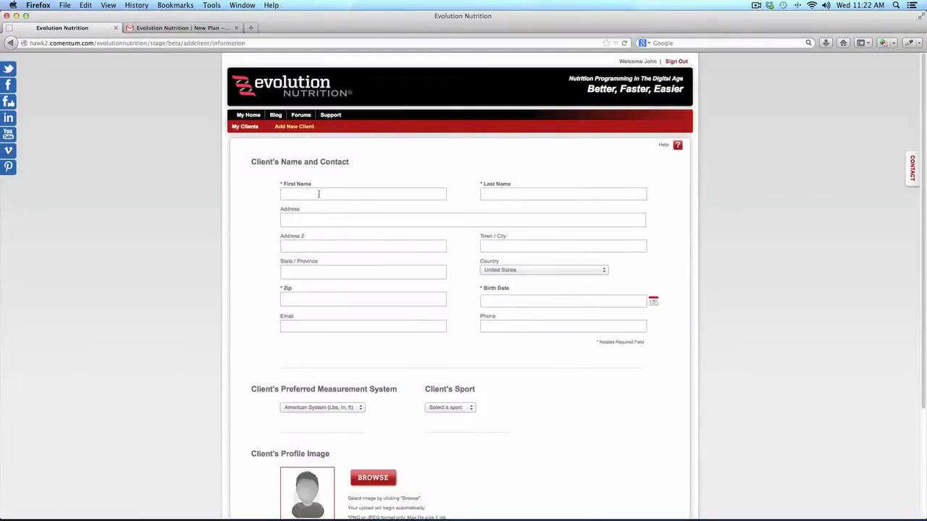
click(317, 194)
key(Tab)
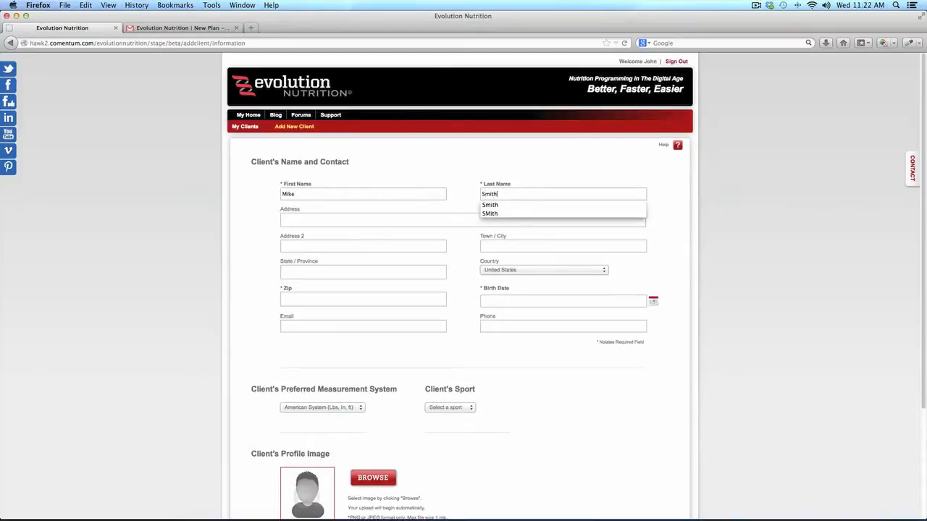
key(Tab)
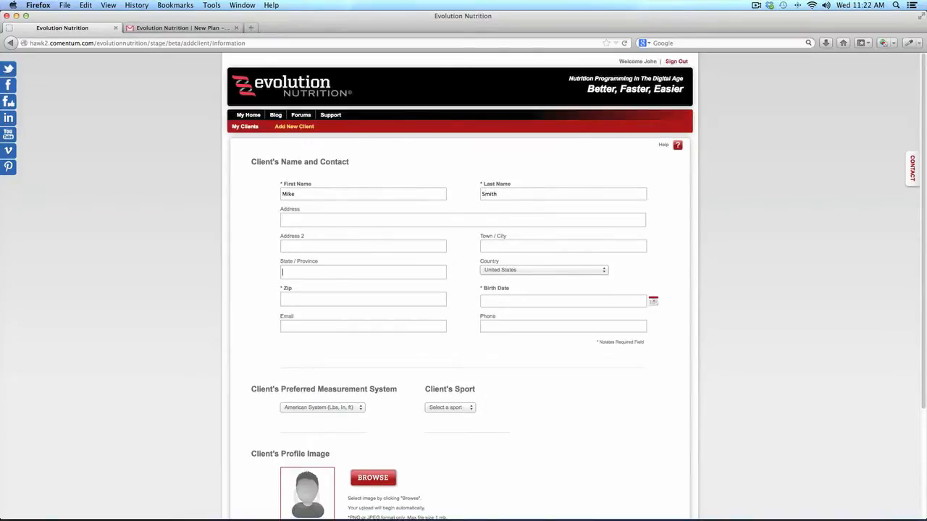
Fill in the client's zip code, birth date 10-23-1967 and suggested e-mail address
key(Tab)
key(Tab)
text(92)
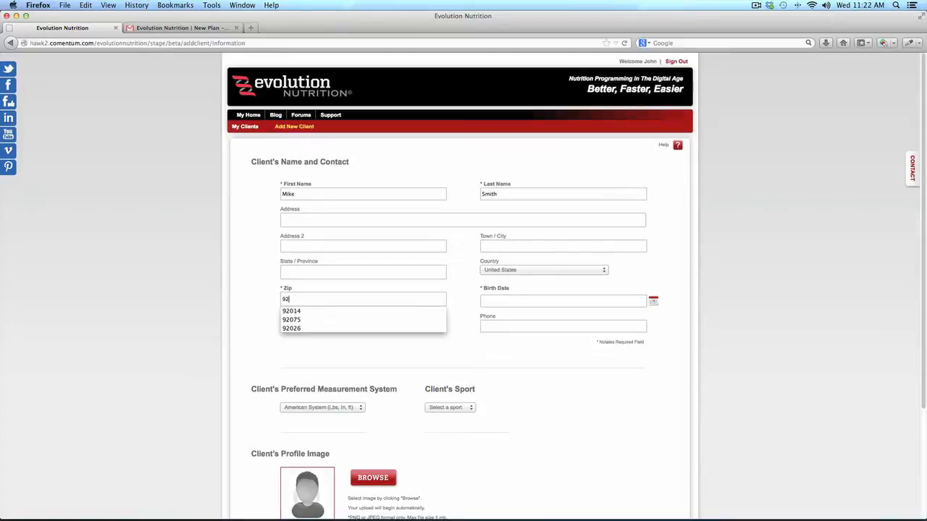
text(014)
key(Tab)
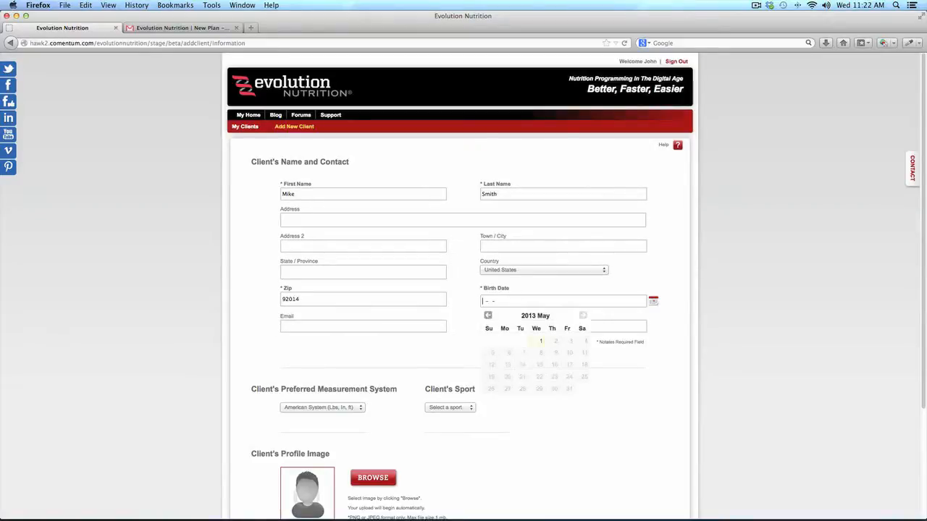
text(10-23-1967)
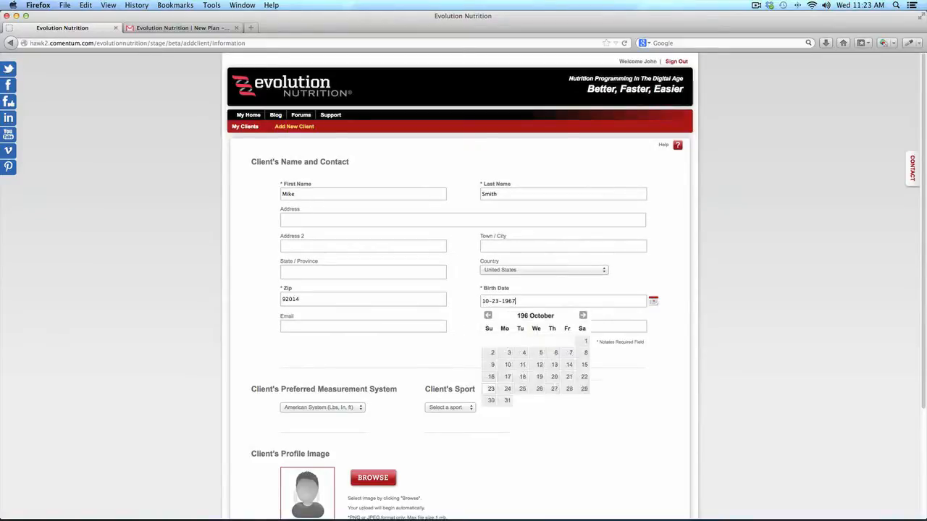
key(Tab)
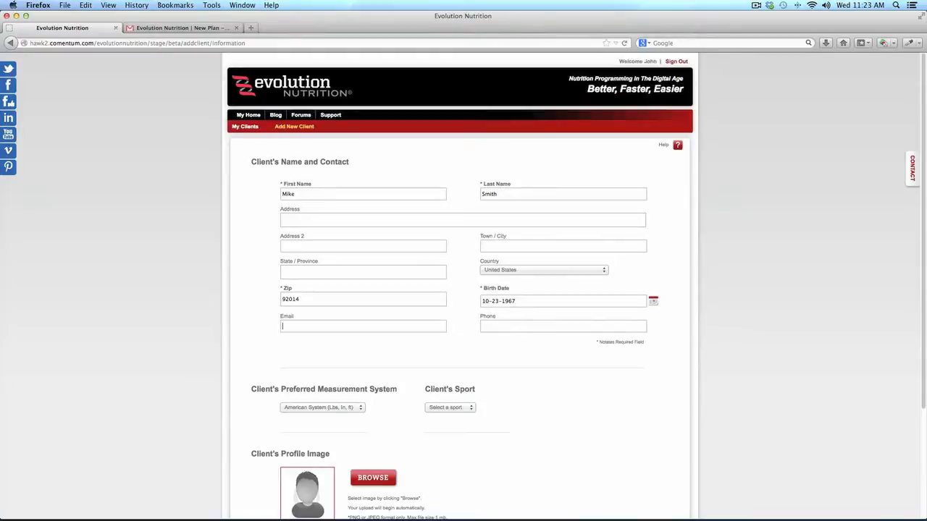
text(j)
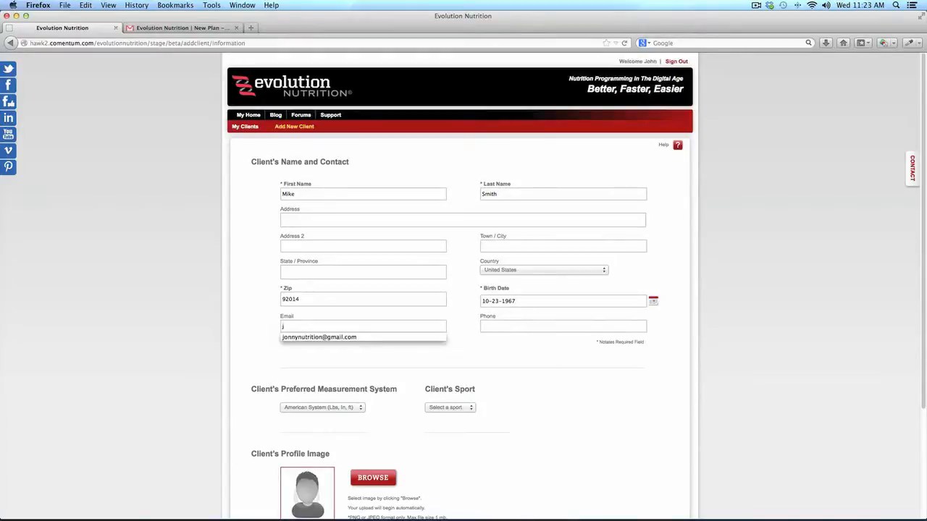
click(352, 338)
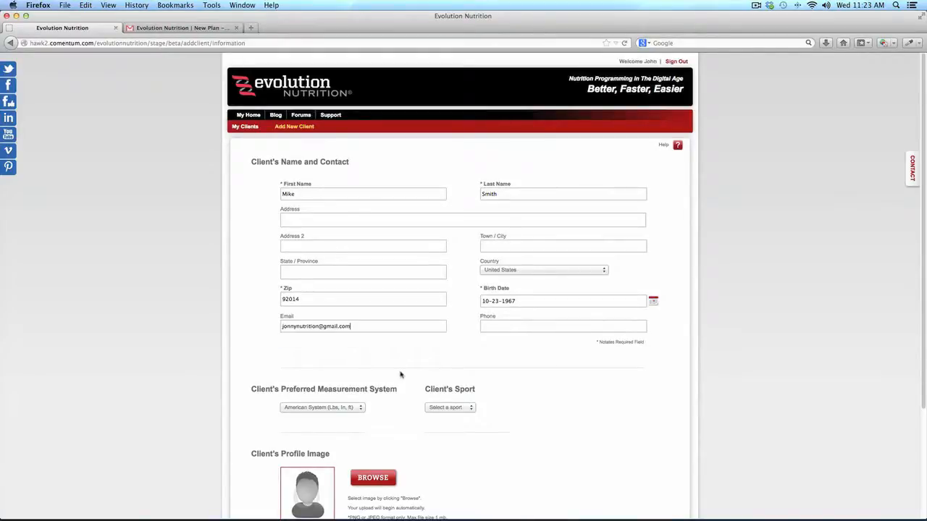
scroll(401, 375, down, 3)
Upload Mike.jpg as the new client's profile photo
click(384, 353)
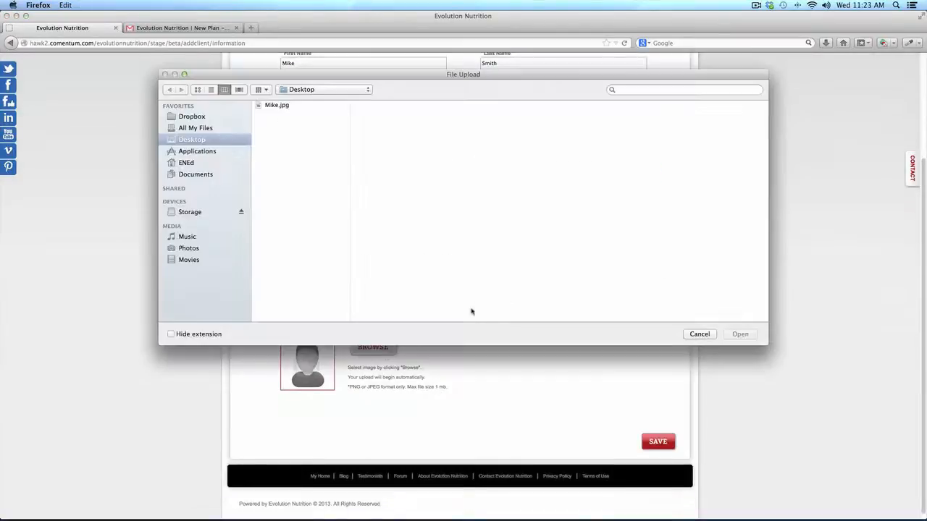
click(276, 106)
click(738, 335)
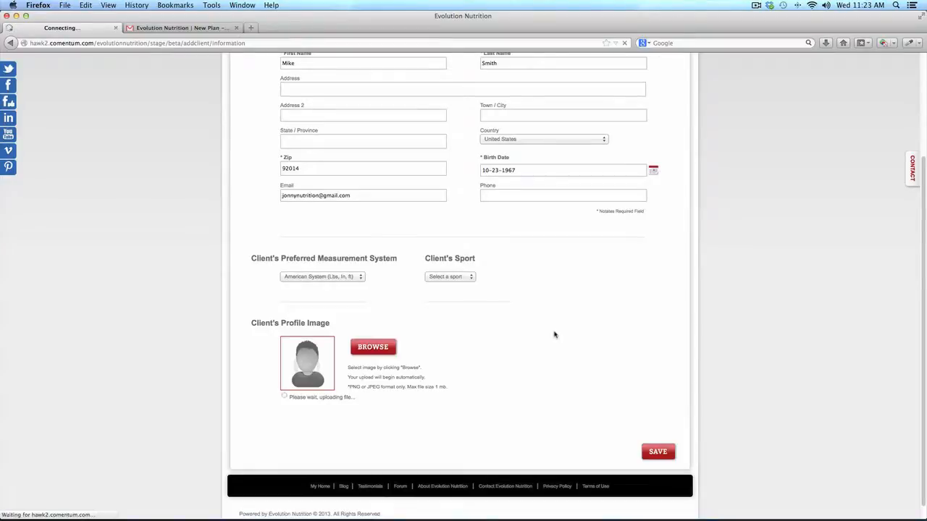
Crop the profile thumbnail square around the client's face and save the thumbnail
scroll(554, 334, down, 1)
scroll(555, 334, down, 3)
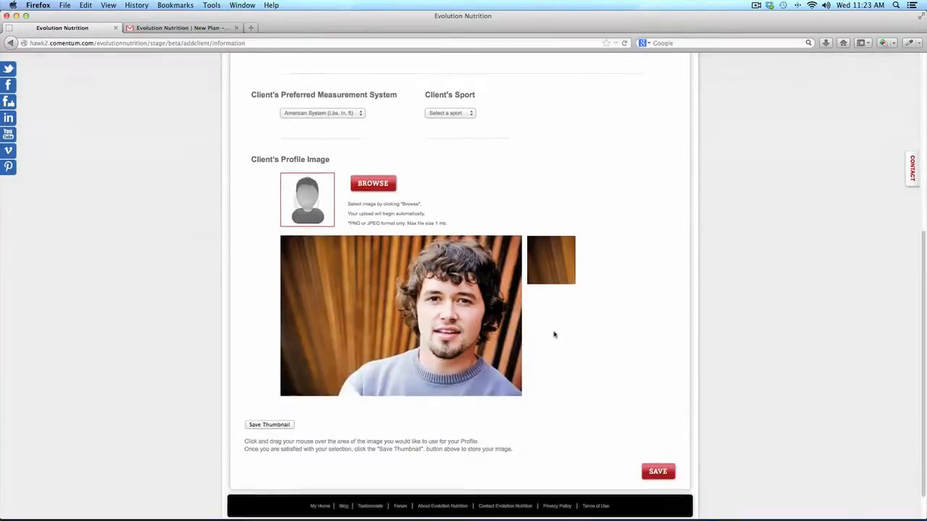
drag(381, 253, 498, 368)
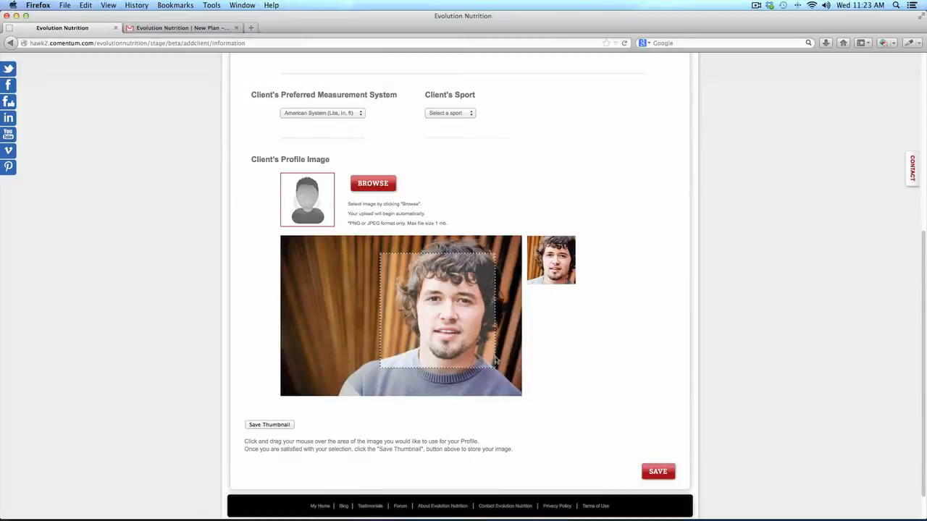
drag(457, 332, 458, 327)
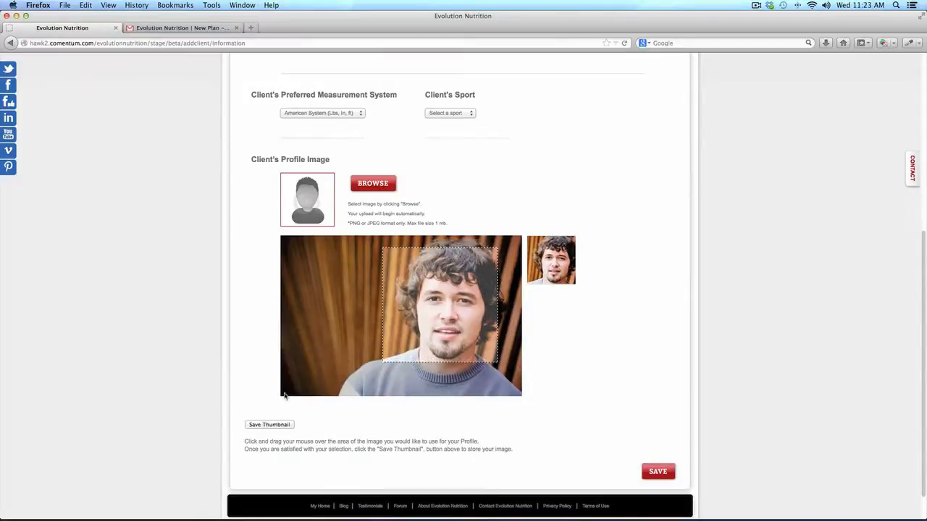
click(271, 425)
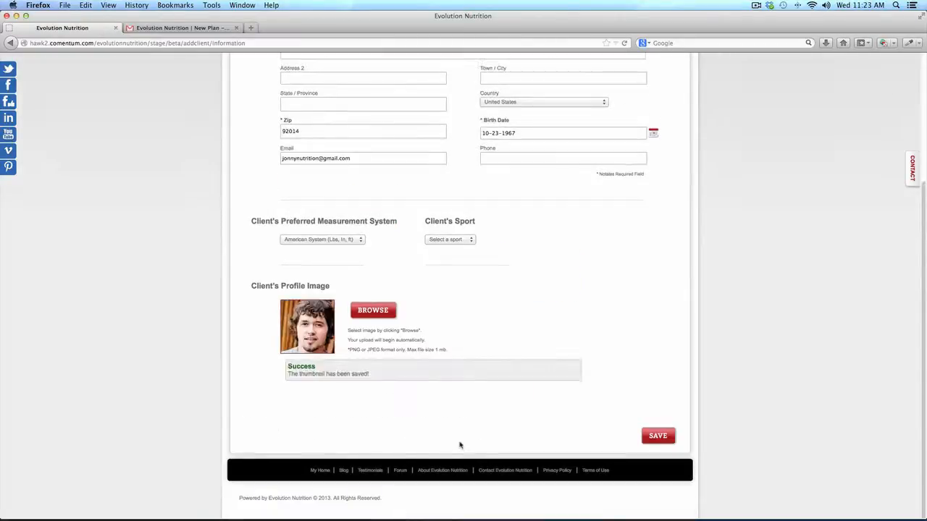
Save the new client, then update his profile to Male, 6 ft 0 in, 185 lbs
click(659, 437)
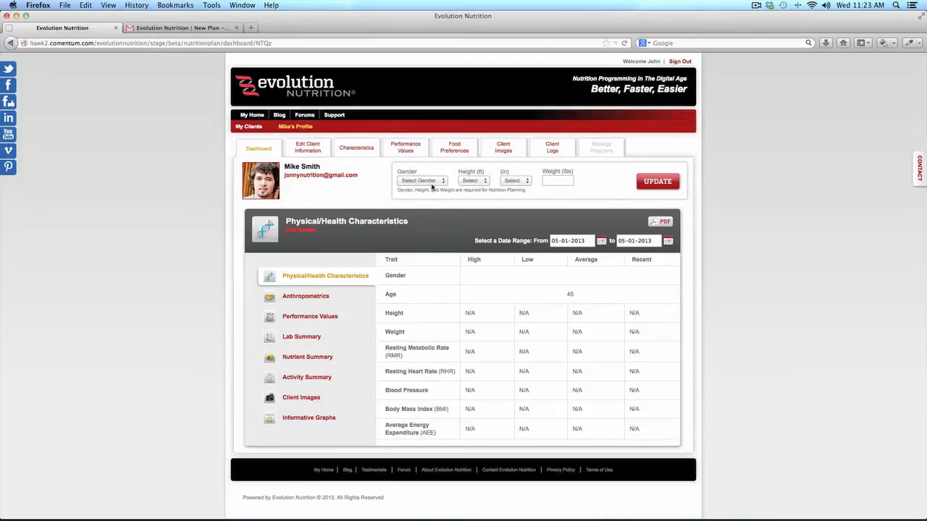
click(432, 182)
click(407, 196)
click(474, 180)
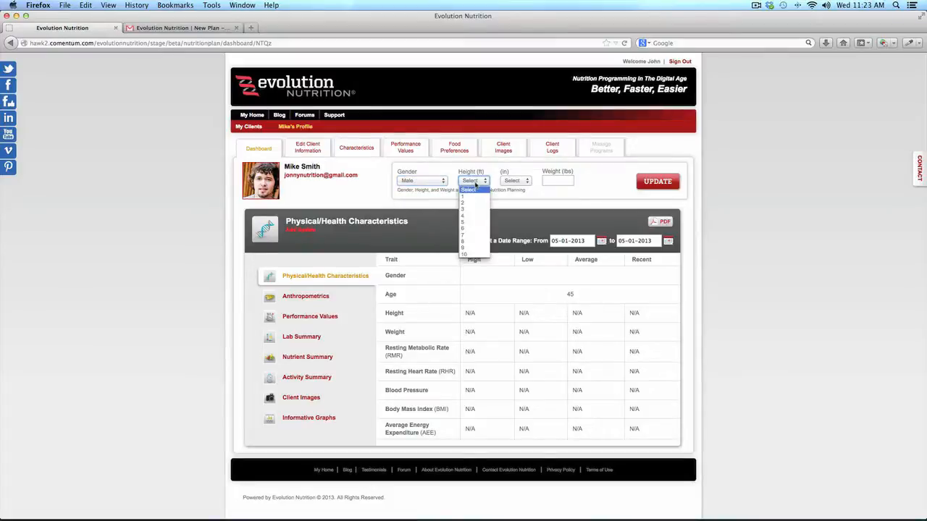
click(476, 228)
click(516, 180)
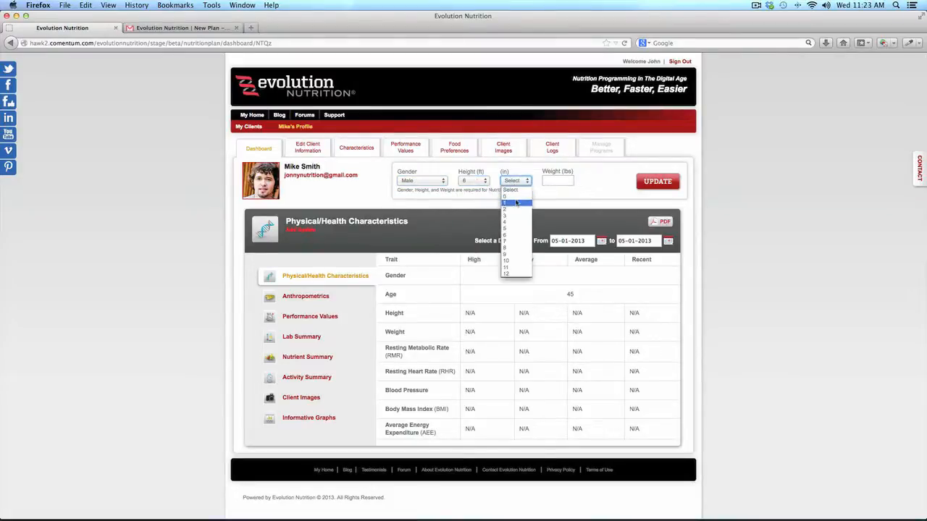
click(514, 197)
click(547, 181)
text(185)
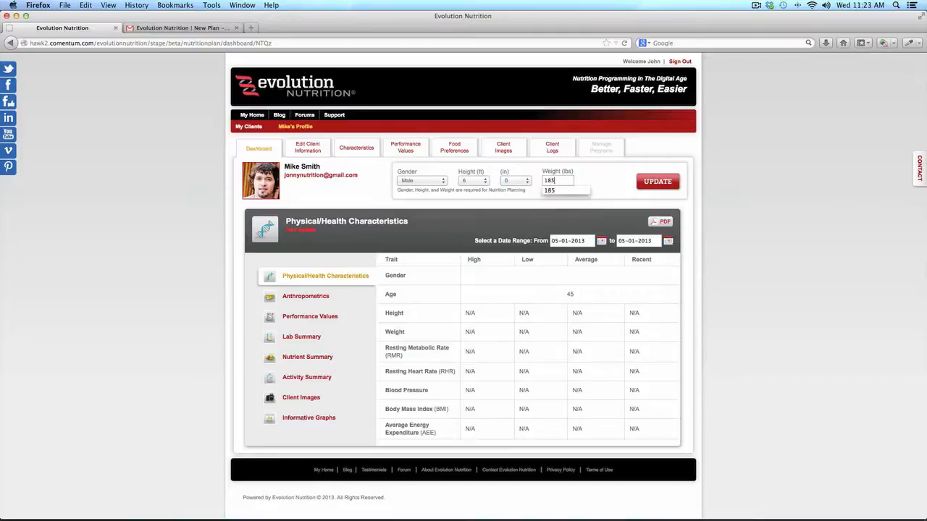
click(675, 182)
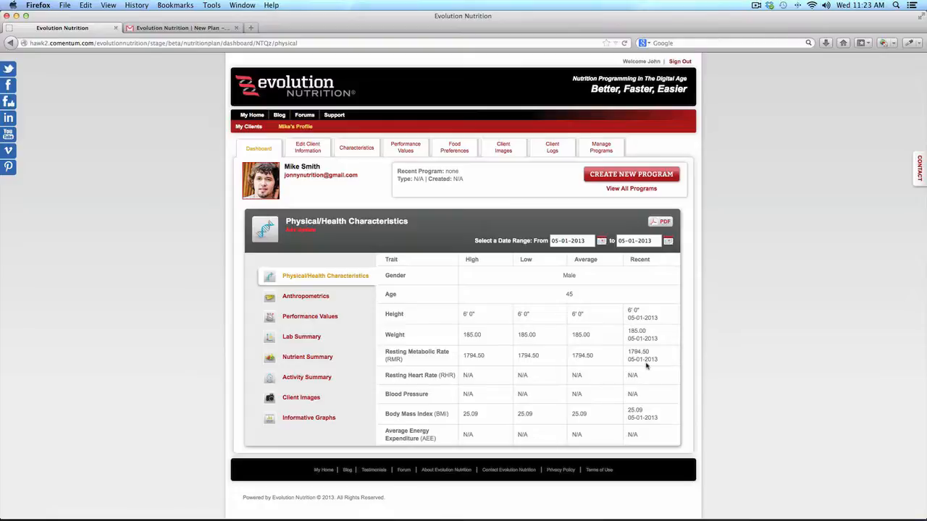
Set the client's Characteristics form date to 05/01/2013
click(316, 151)
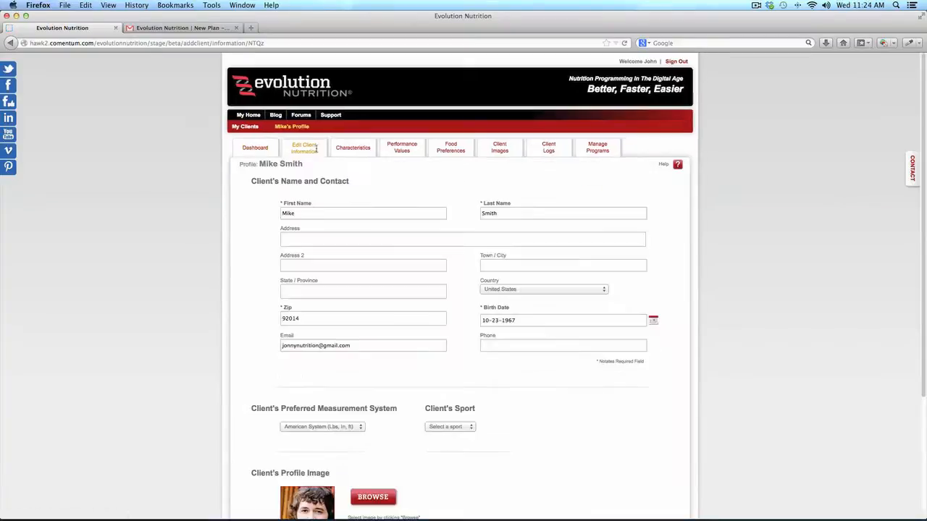
click(352, 148)
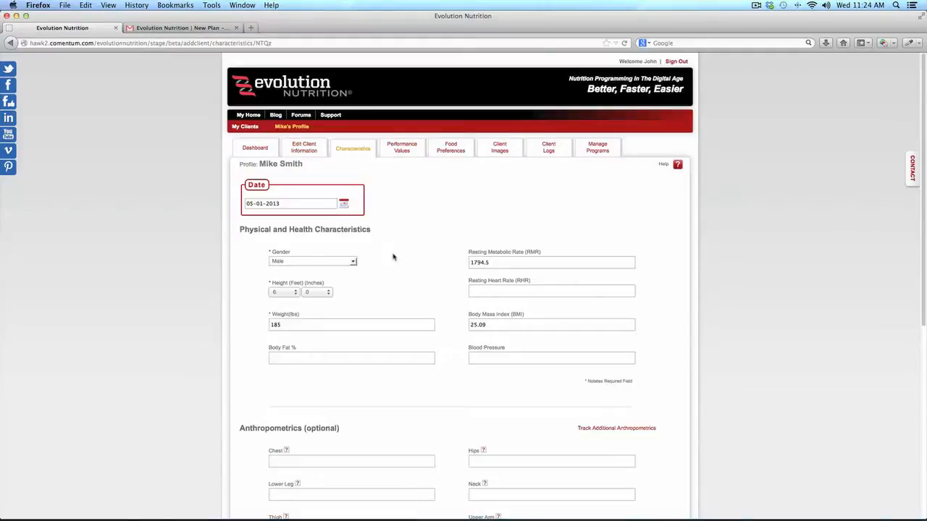
click(344, 204)
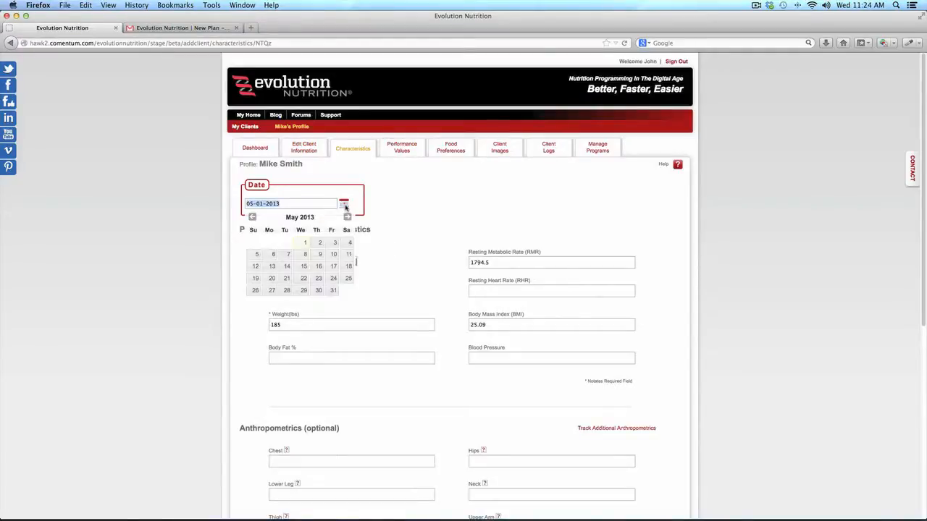
click(305, 243)
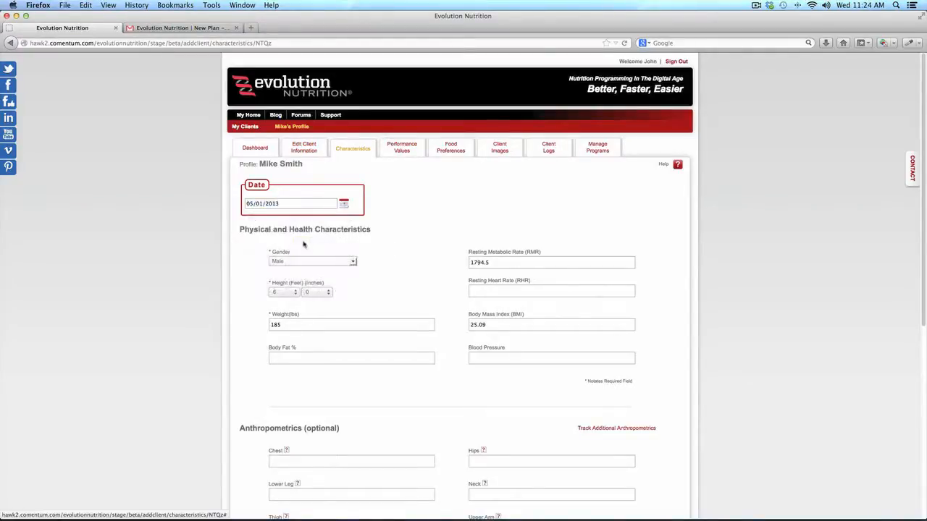
Check the RMR value of 1794.5 and go back to the client's dashboard
drag(505, 266, 441, 260)
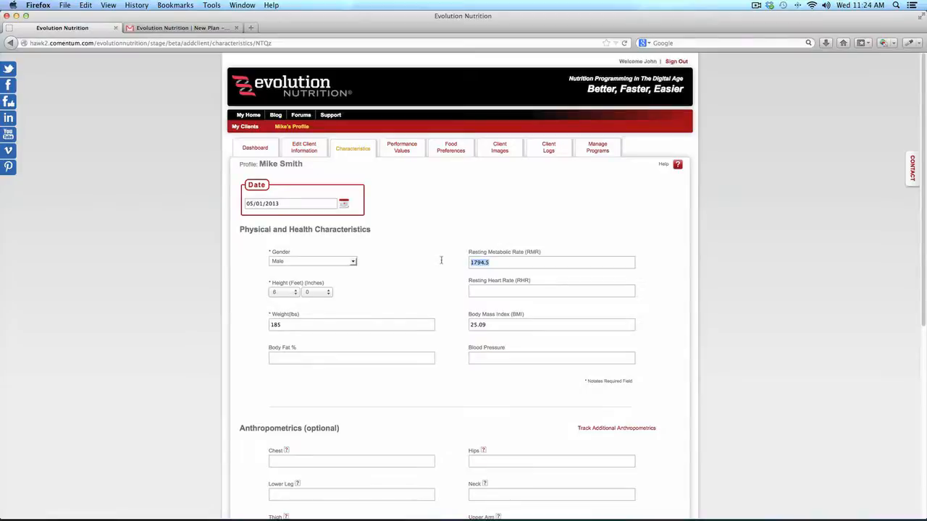
scroll(441, 259, down, 2)
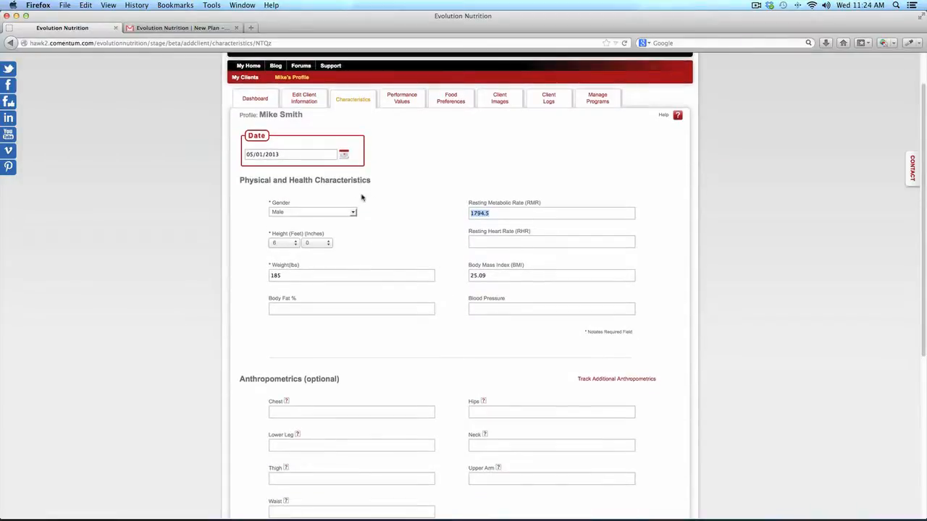
click(262, 103)
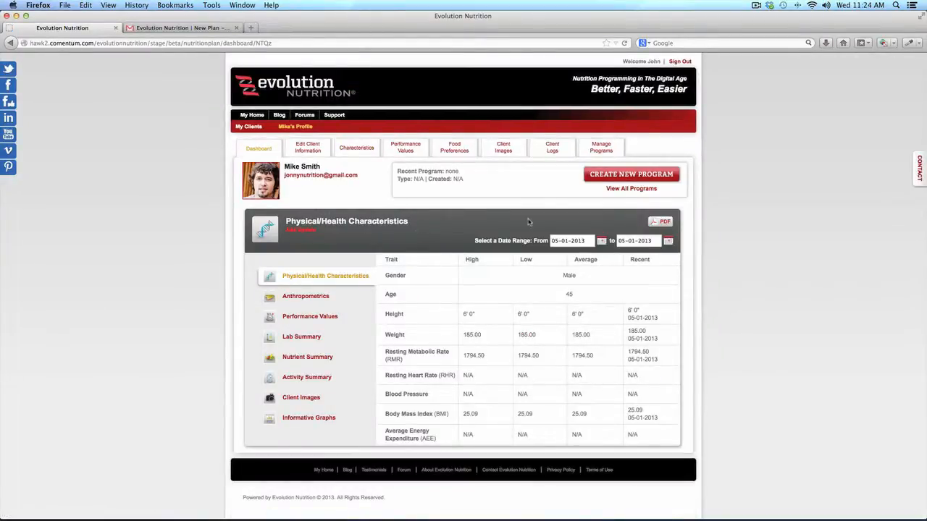
Start a new program for the client named General Fitness
click(613, 176)
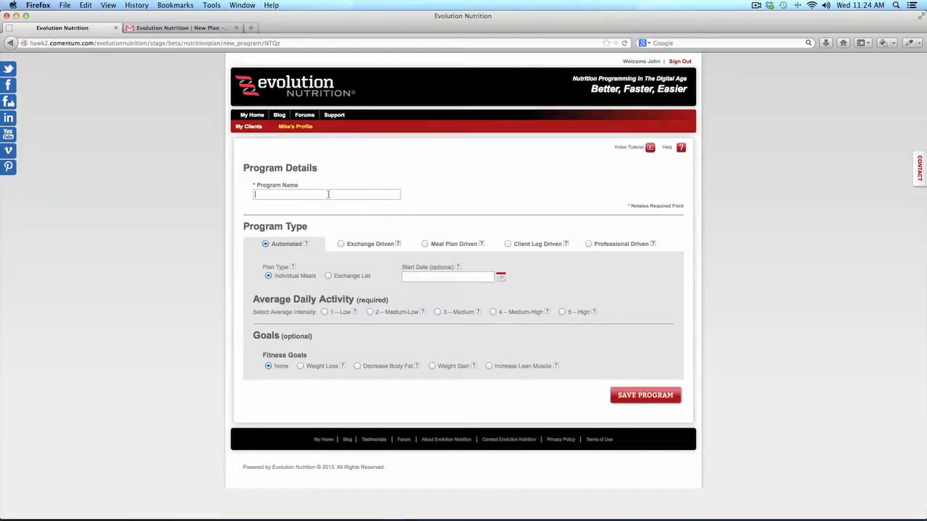
click(328, 194)
text(General Fitness)
Set daily activity to 3 – Medium and goal to Weight Loss, then save the program
mouse_move(422, 314)
mouse_move(478, 314)
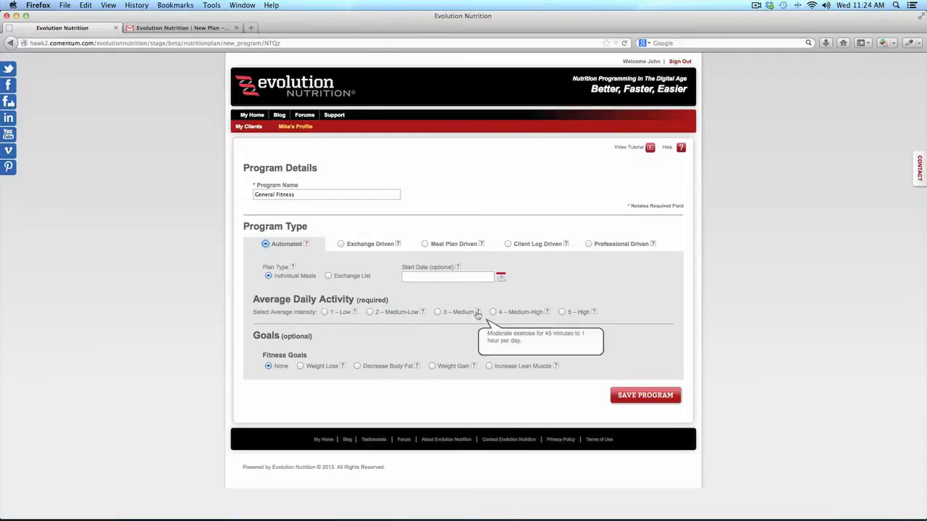
mouse_move(551, 317)
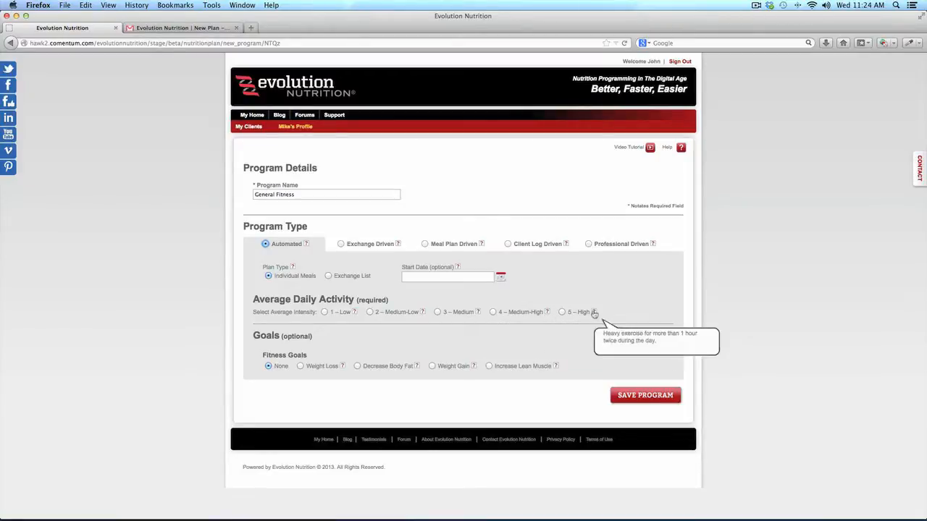
click(438, 312)
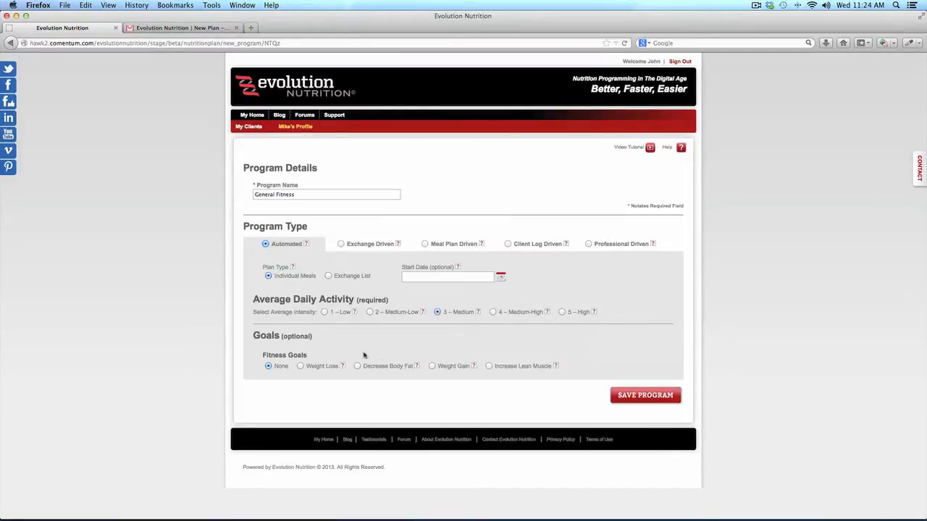
click(300, 367)
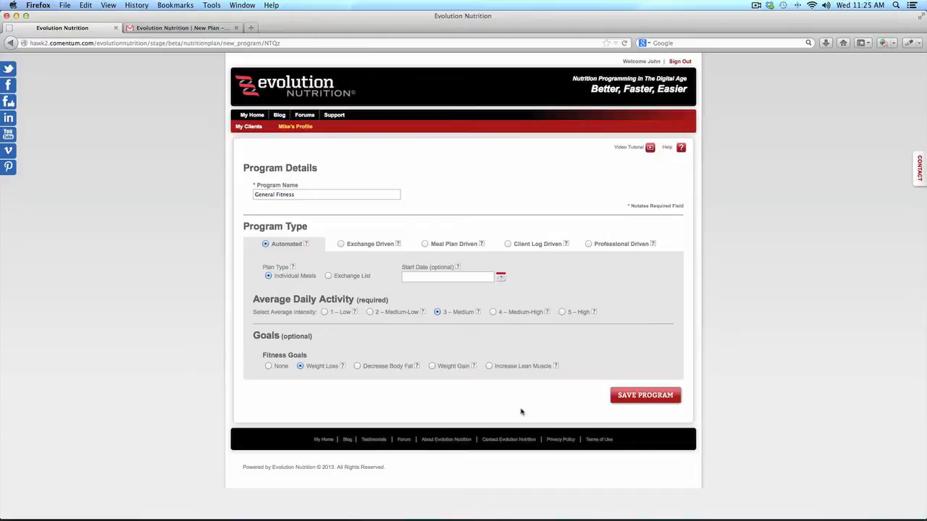
click(650, 400)
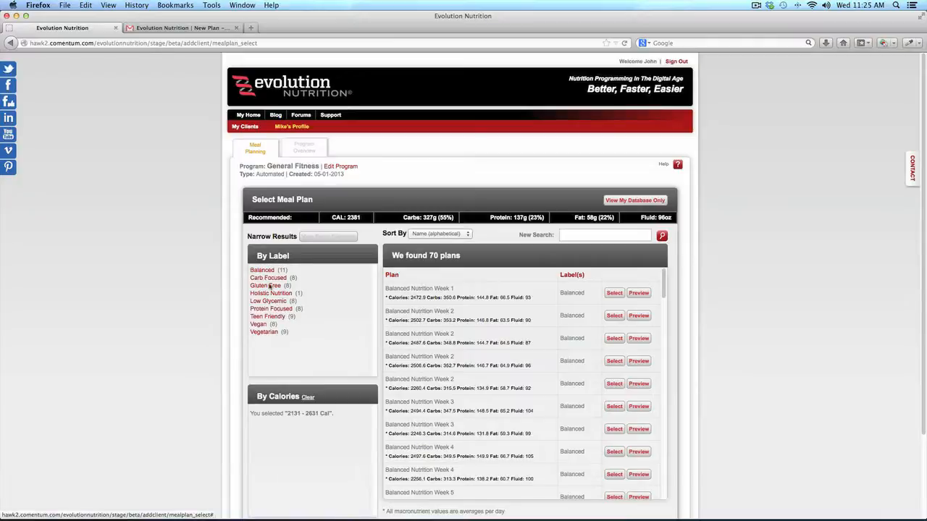
Filter meal plans to Protein Focused, then scroll through and close the Protein Focus Week 4 preview
click(281, 311)
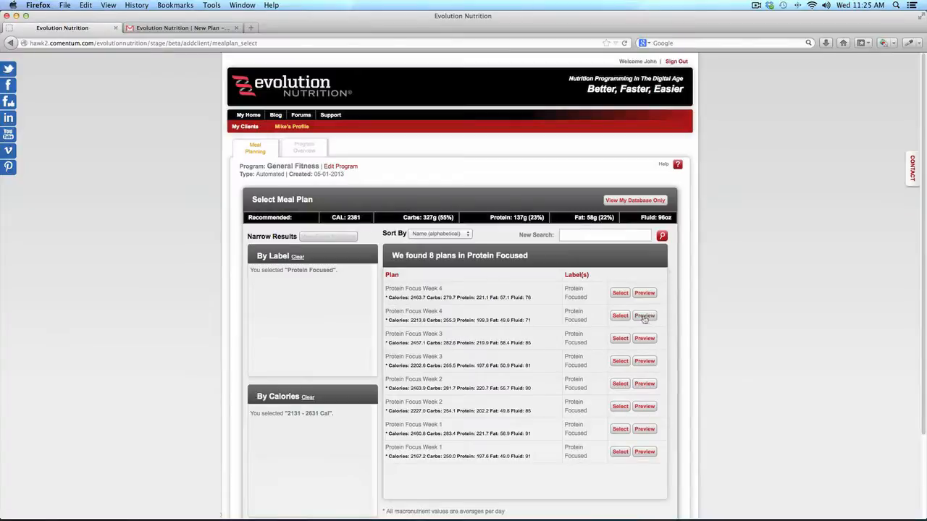
click(644, 317)
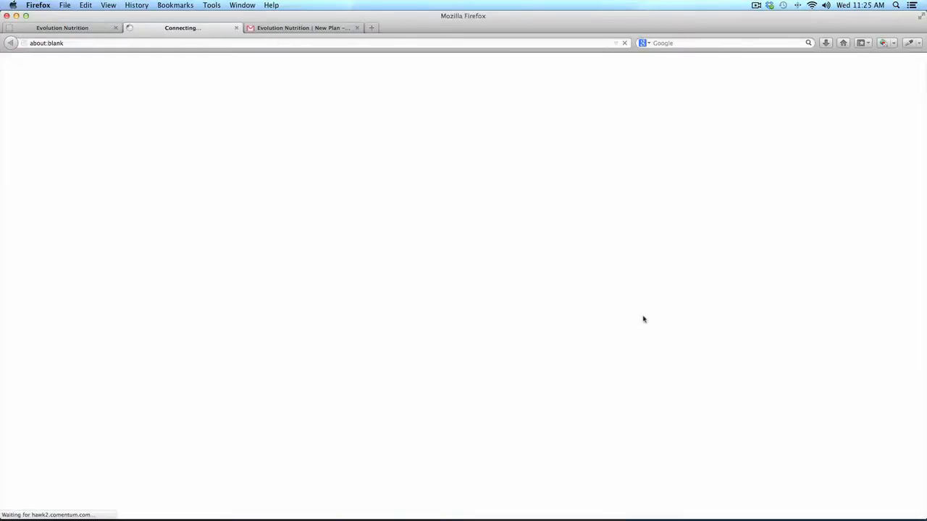
scroll(554, 347, down, 1)
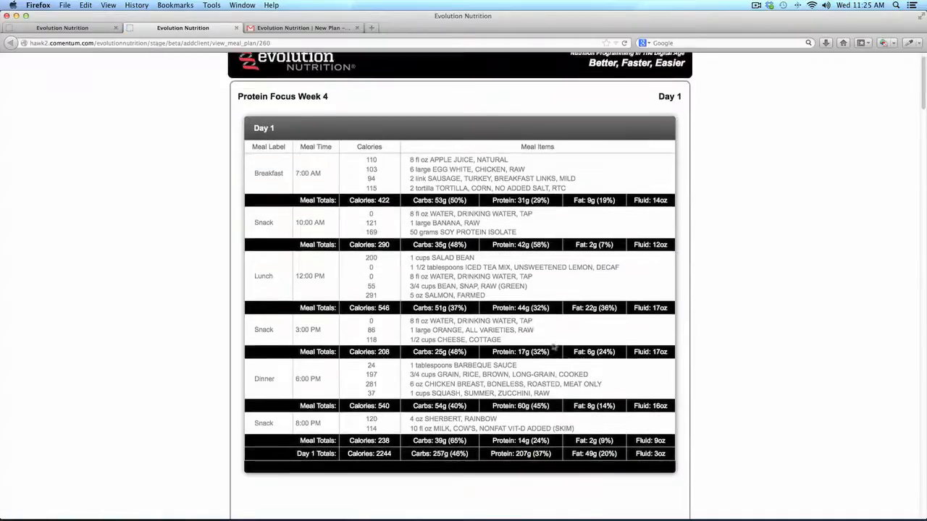
scroll(554, 347, down, 10)
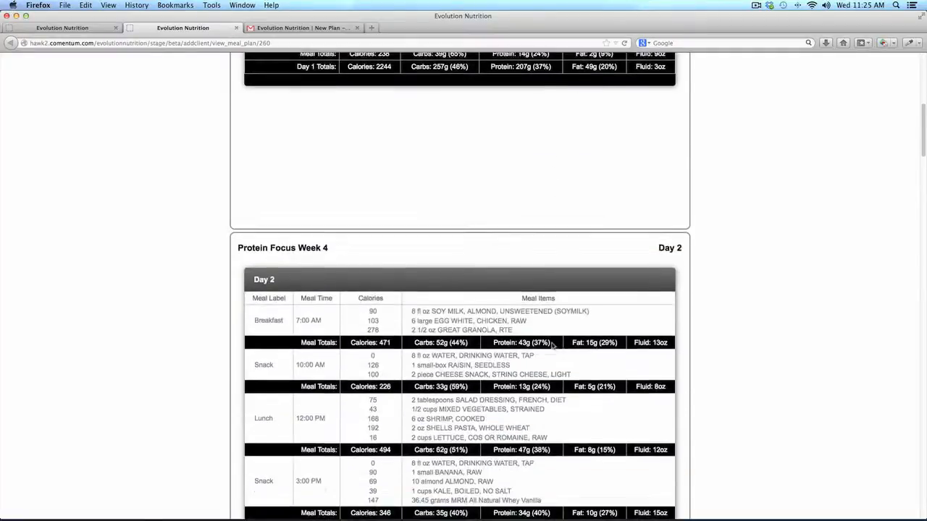
scroll(552, 346, down, 5)
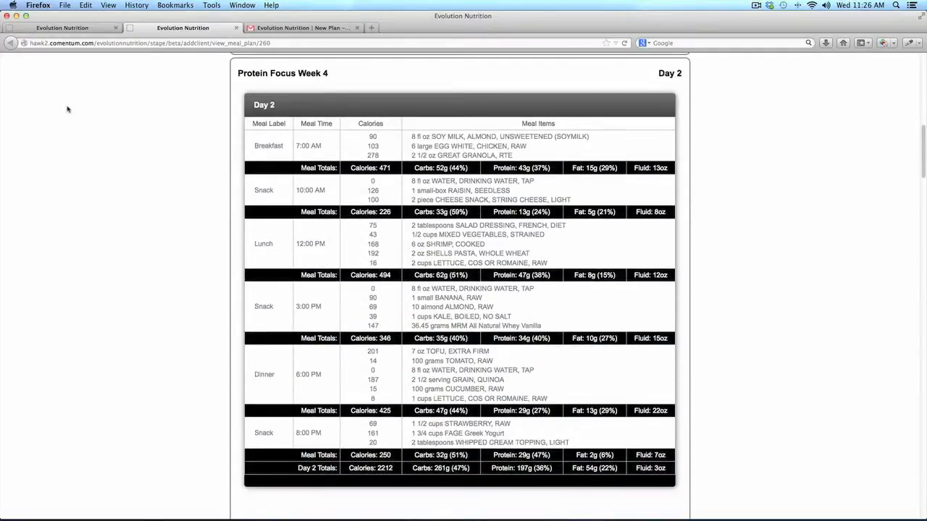
click(236, 29)
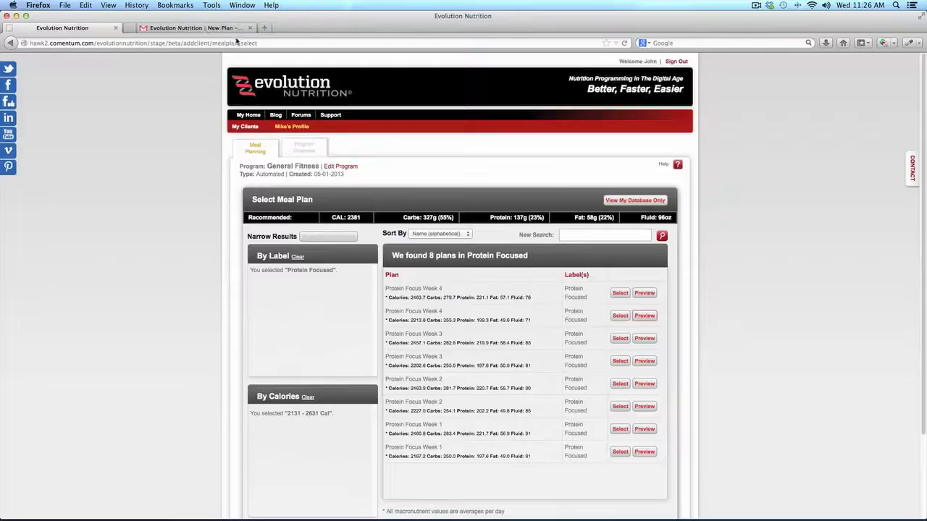
Select Protein Focus Week 3 for the program, view the Program Overview, then return to Meal Planning
click(622, 340)
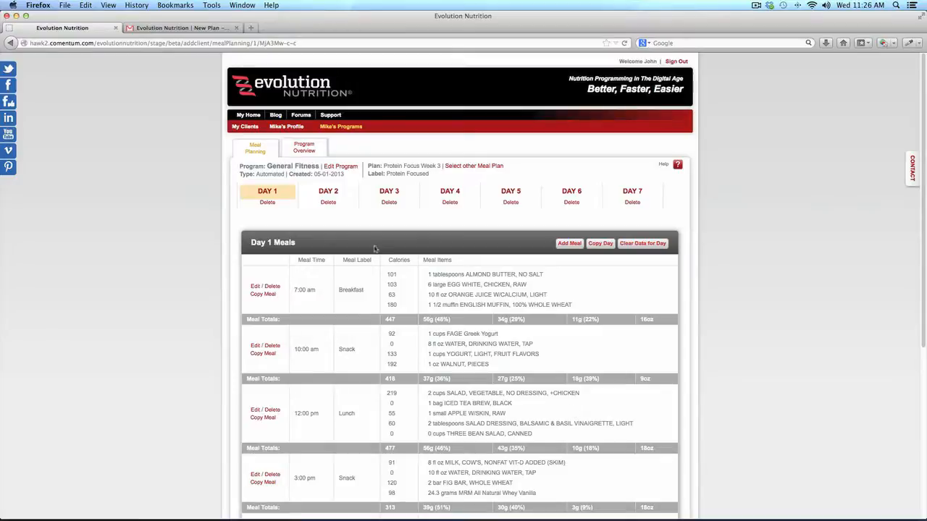
click(308, 151)
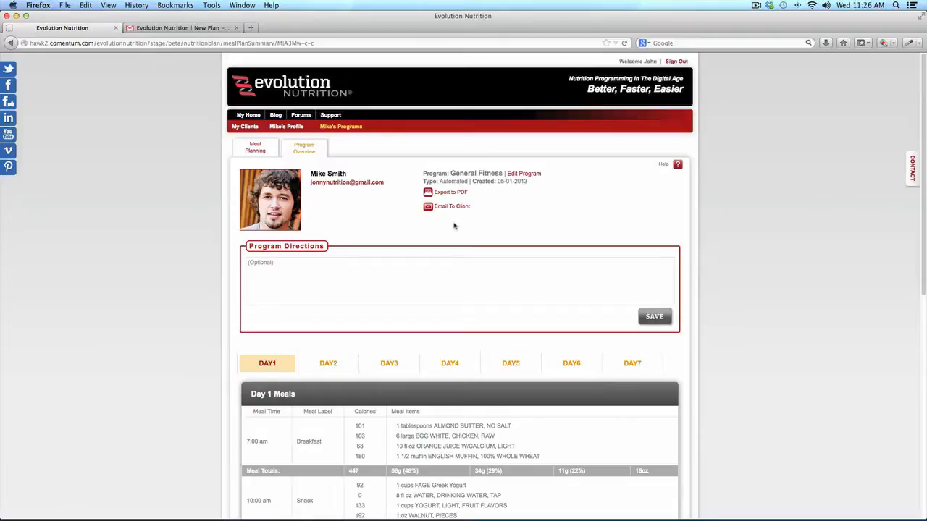
click(251, 148)
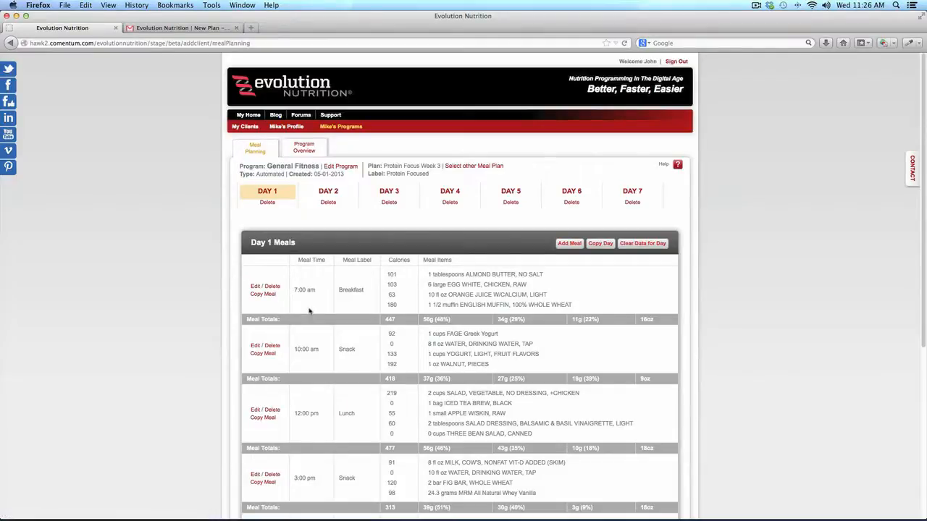
Reduce the Day 1 breakfast egg whites from 6 to 4 servings
click(254, 287)
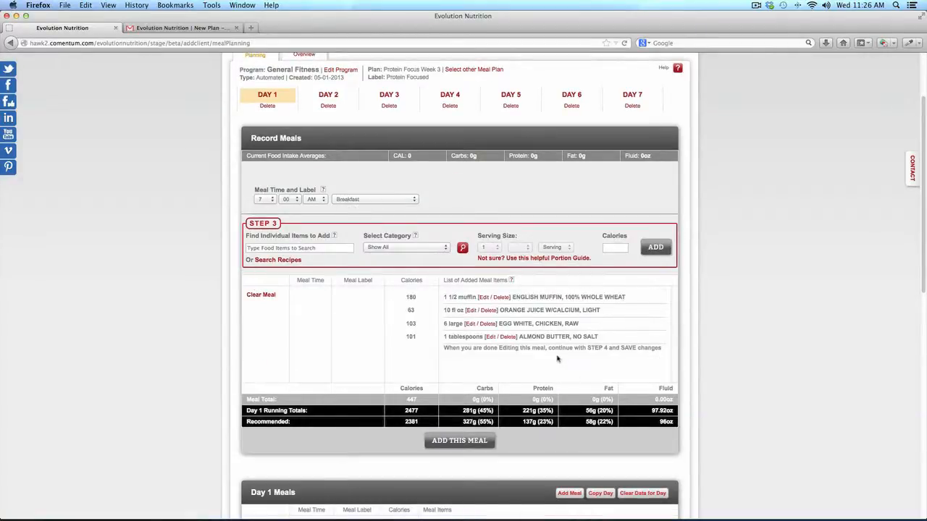
click(471, 326)
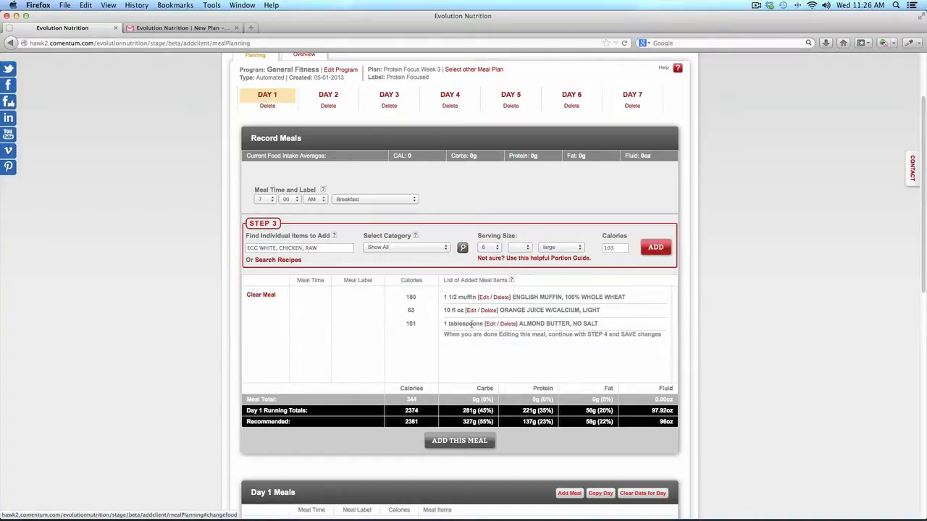
click(491, 247)
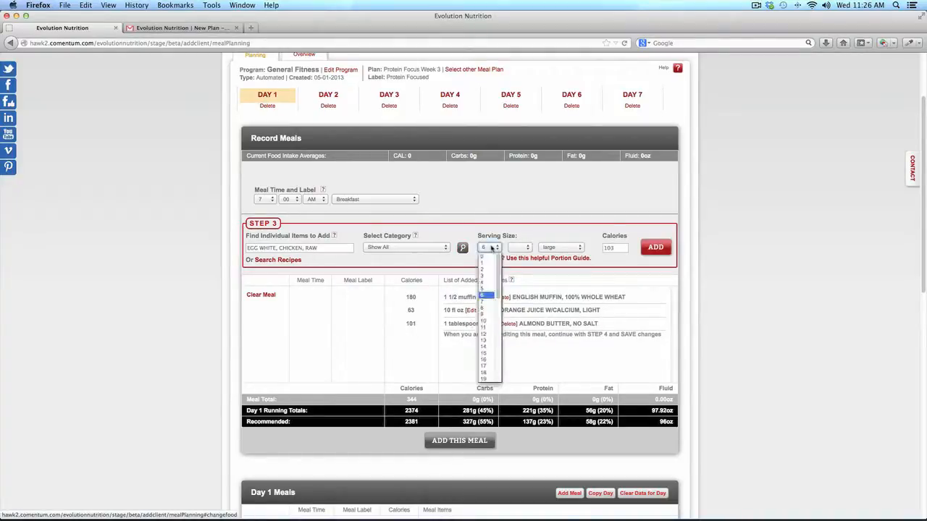
click(487, 282)
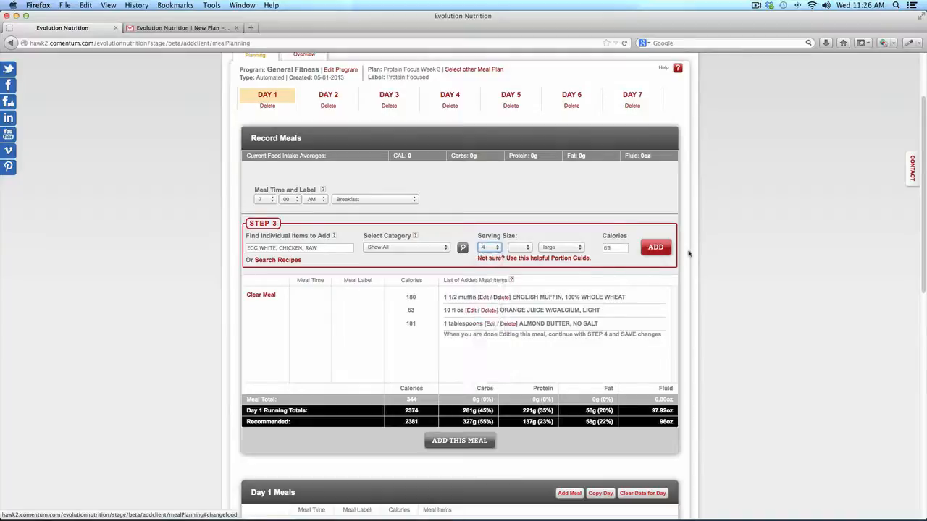
click(657, 248)
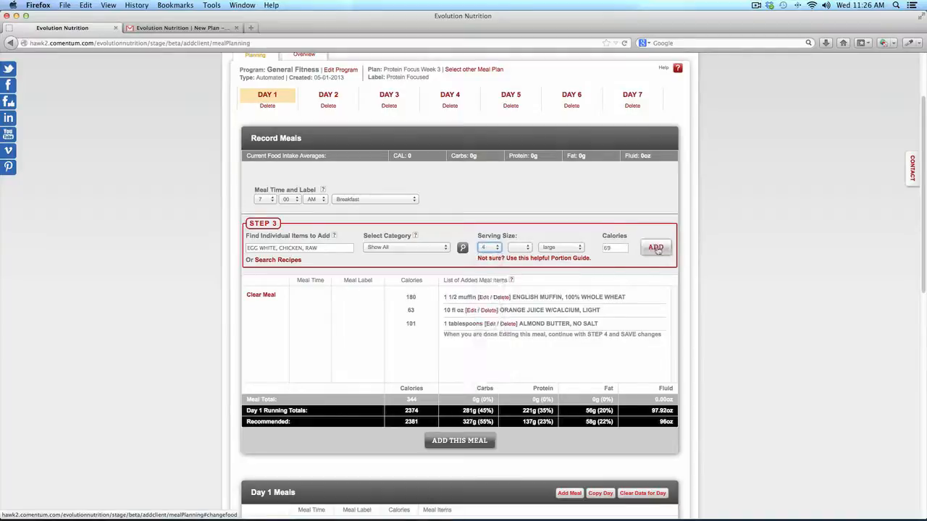
Move the breakfast to 6:30 AM and save the edited meal
click(264, 200)
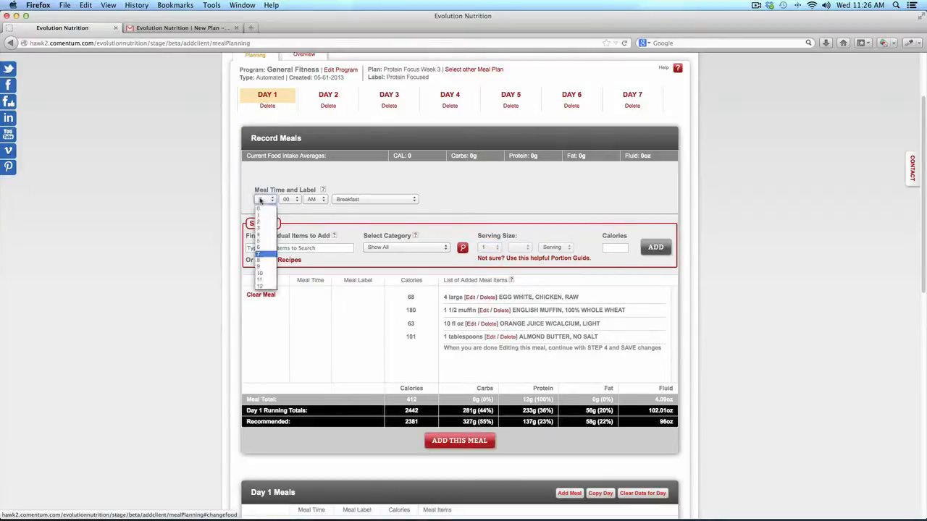
click(265, 248)
click(288, 200)
click(291, 223)
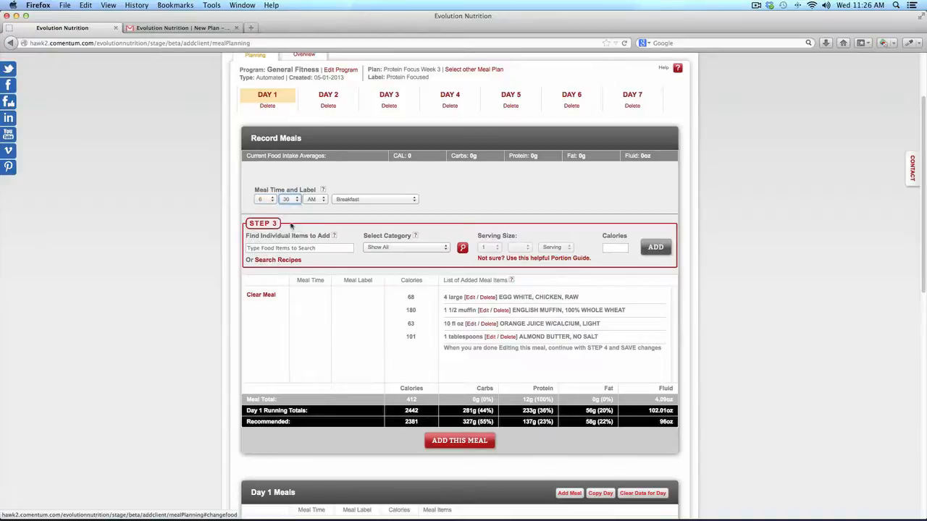
click(477, 447)
scroll(222, 291, down, 3)
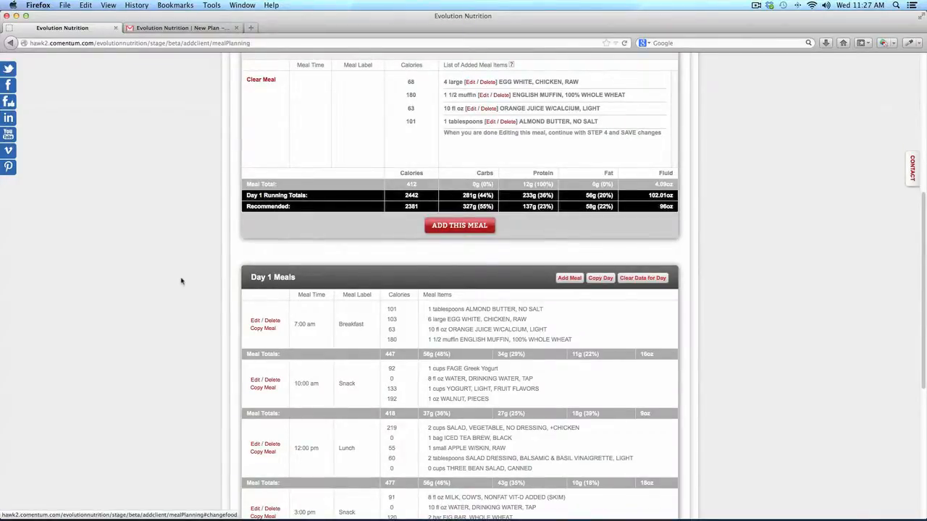
scroll(181, 281, up, 5)
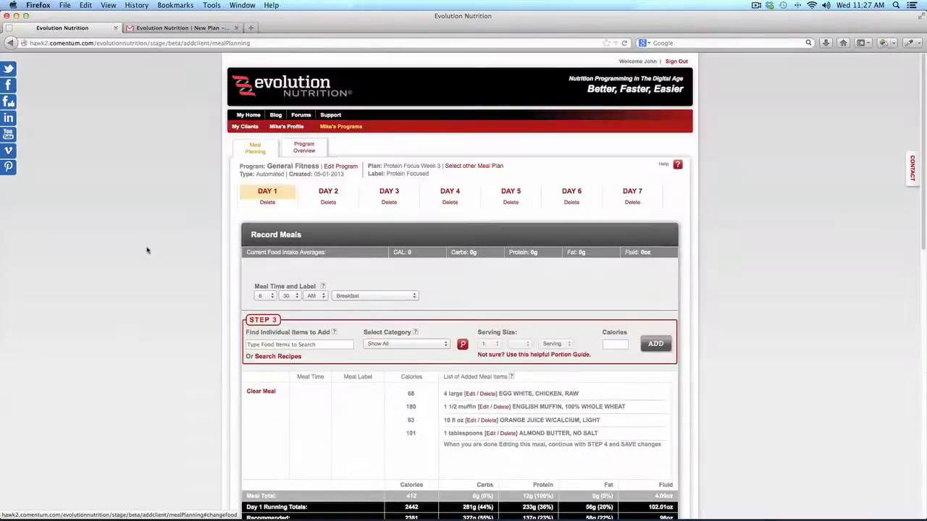
Change the General Fitness plan type to Exchange List and confirm discarding meal planning data
click(347, 168)
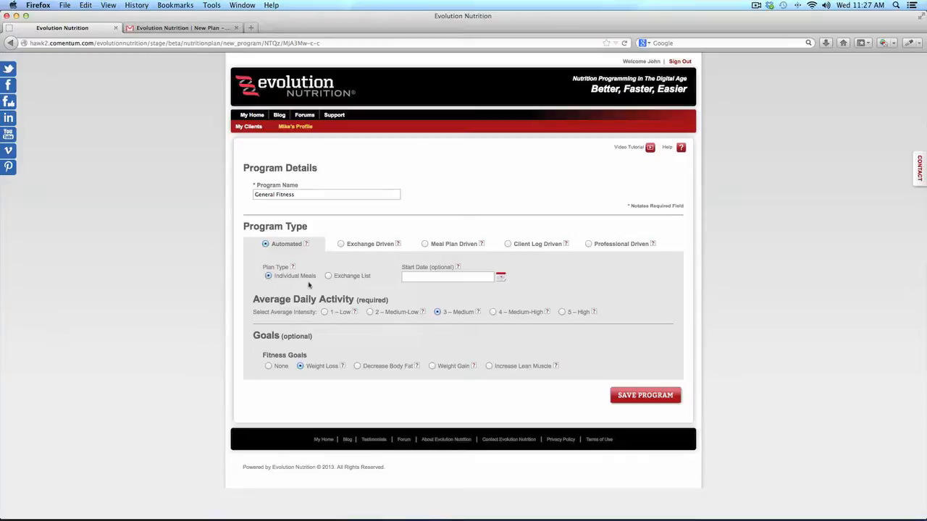
click(329, 277)
click(652, 395)
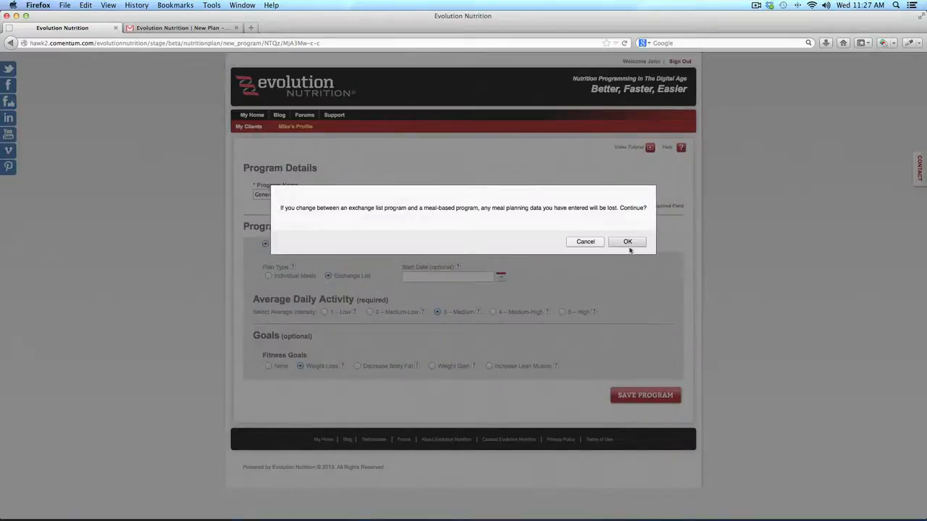
click(629, 245)
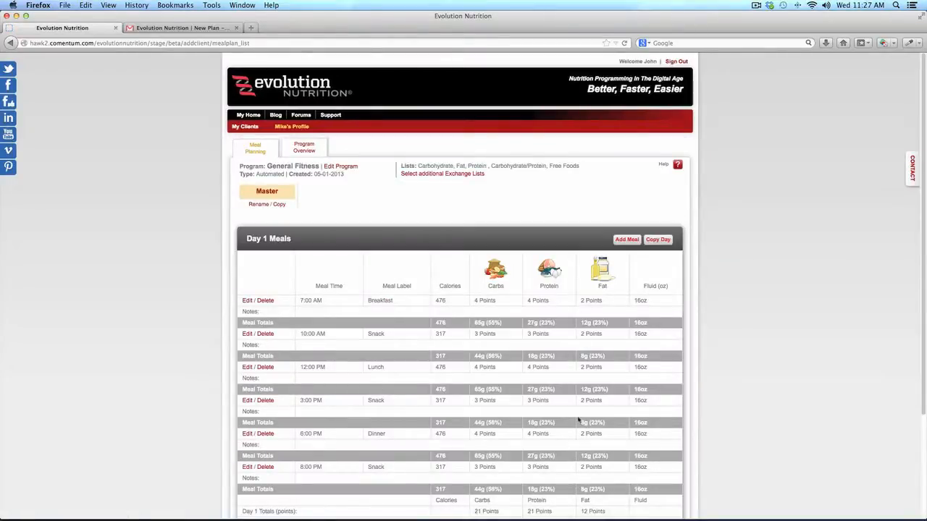
Change breakfast to 3 carb points at 6:00 AM, then bring up additional exchange lists
click(247, 300)
click(478, 280)
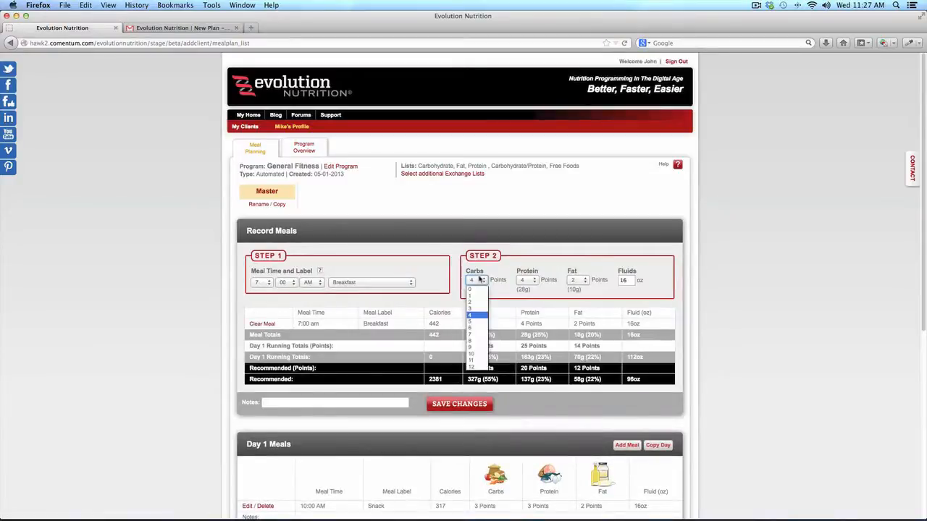
click(477, 308)
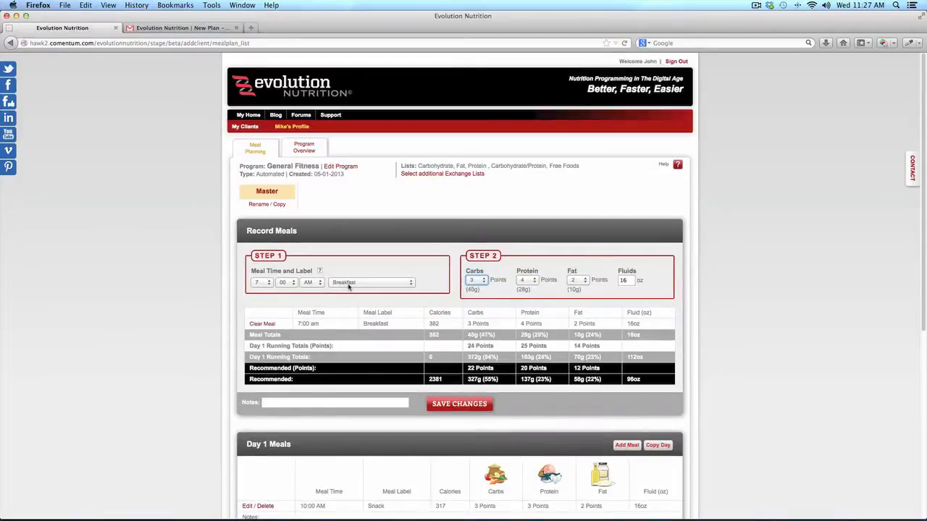
click(260, 283)
click(265, 335)
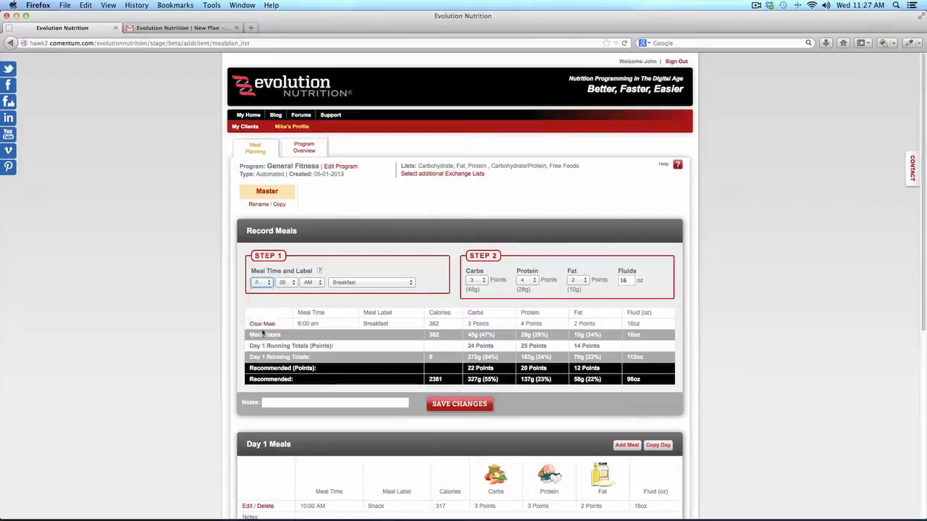
click(477, 404)
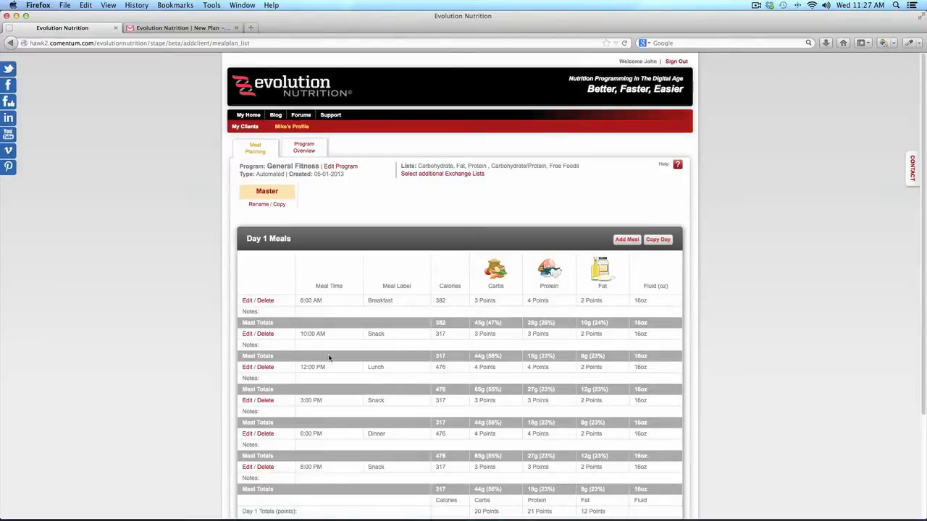
click(449, 176)
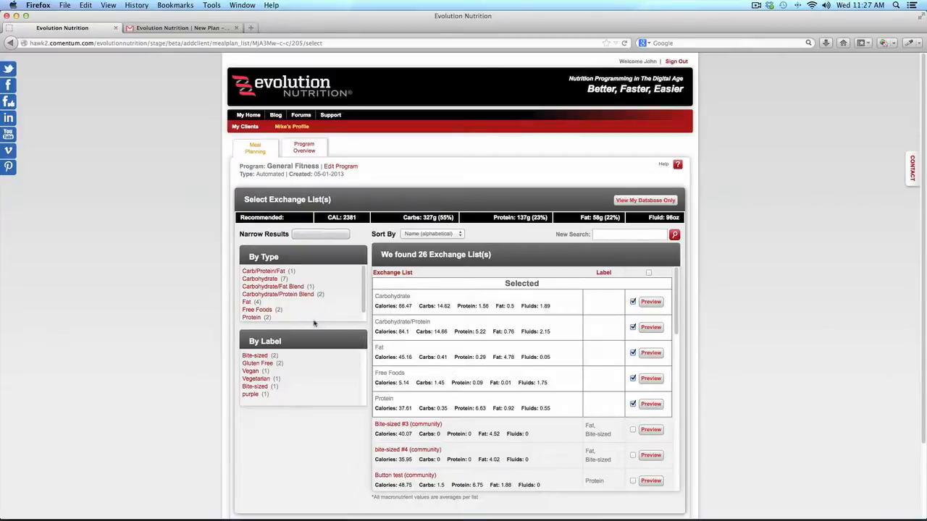
Filter to Gluten Free and add both Carbohydrate Gluten-Free exchange lists to the program
click(269, 365)
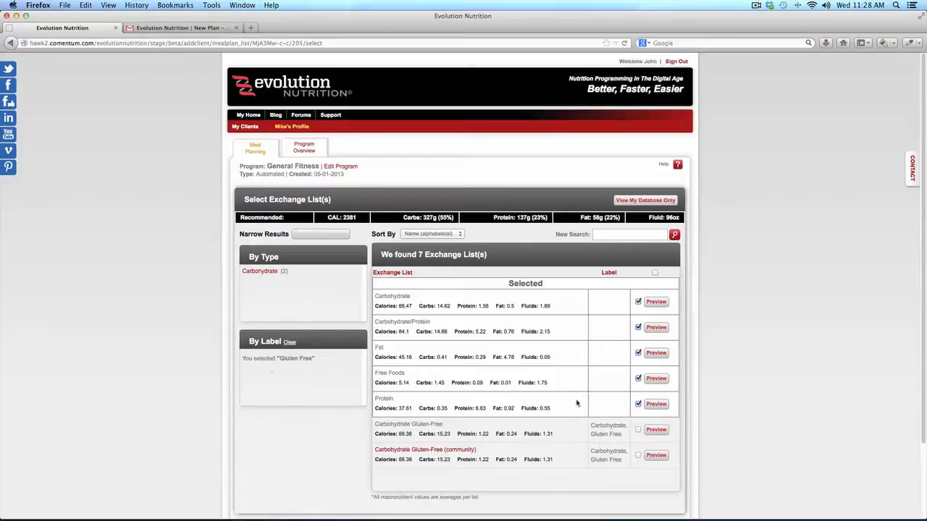
click(638, 430)
click(638, 456)
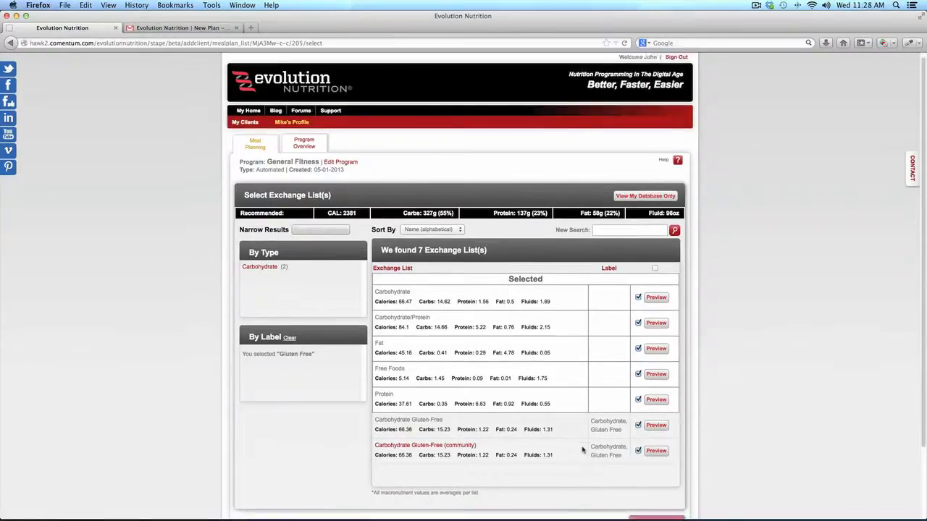
scroll(583, 453, down, 3)
click(655, 442)
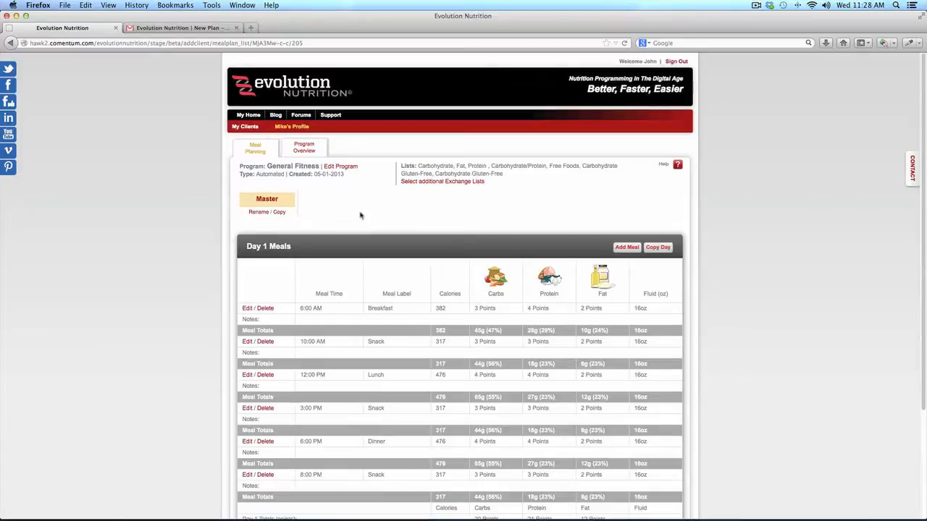
Look over the General Fitness Program Overview and Meal Planning, then open Edit Program
click(304, 148)
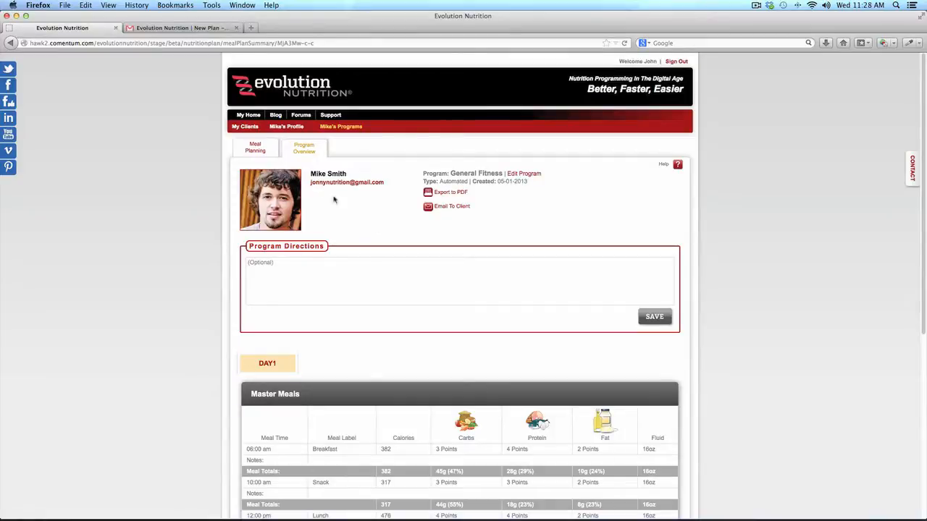
click(258, 154)
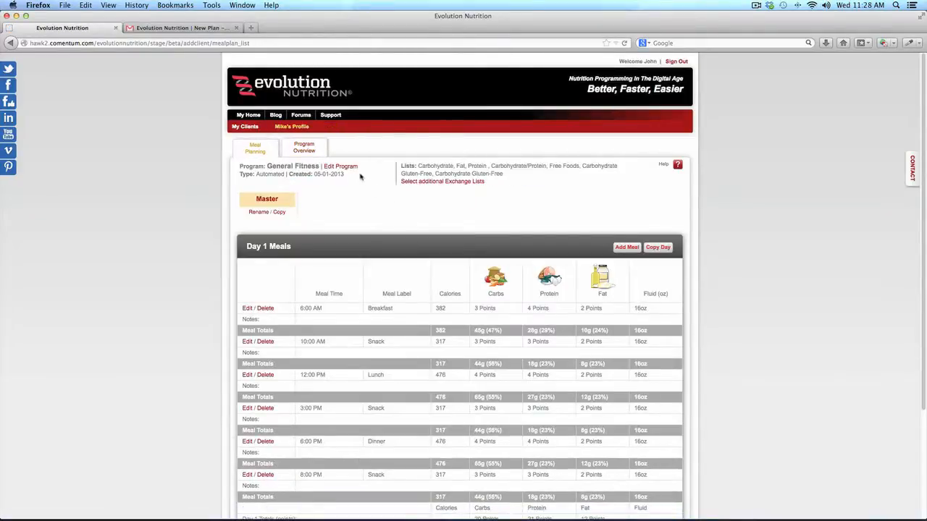
click(352, 168)
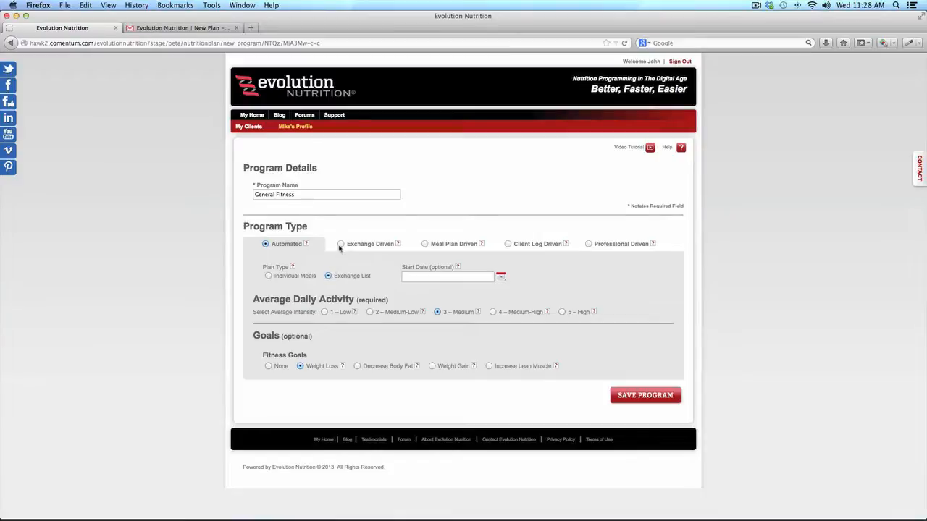
Switch the General Fitness program type to Exchange Driven and view its extra options
click(342, 245)
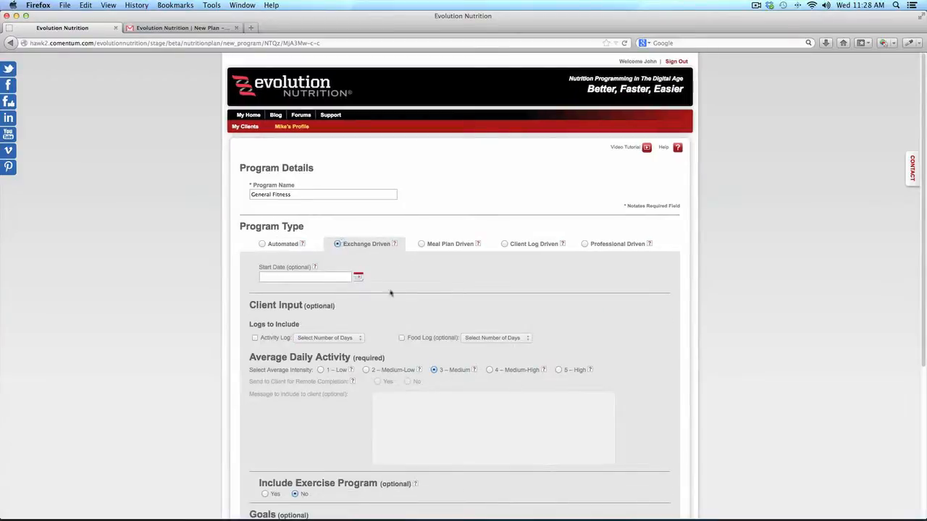
scroll(404, 300, down, 2)
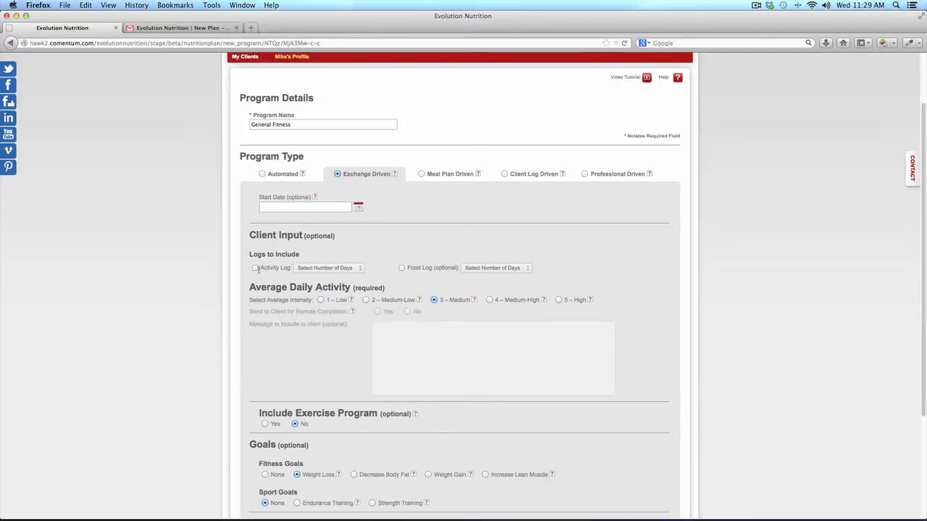
Require a 3-day Activity Log and a 3-day Food Log from the client
click(255, 268)
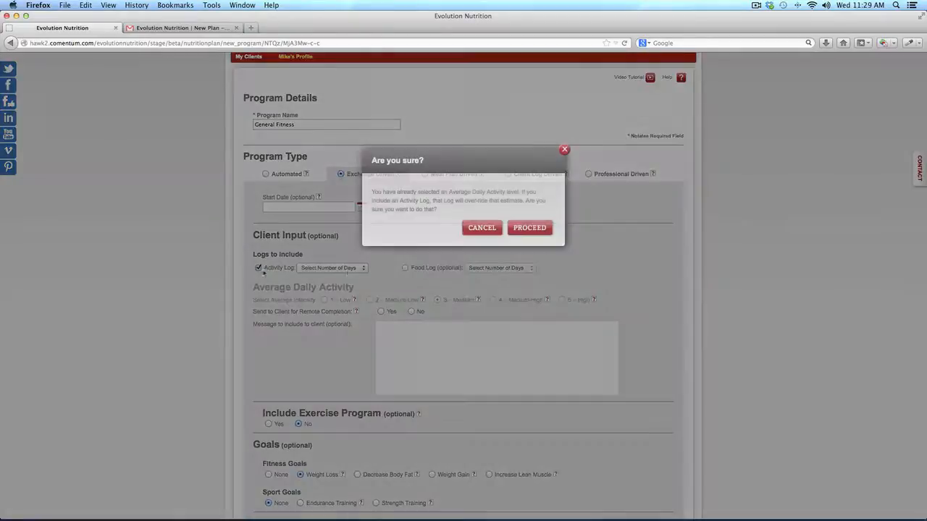
click(511, 230)
click(344, 270)
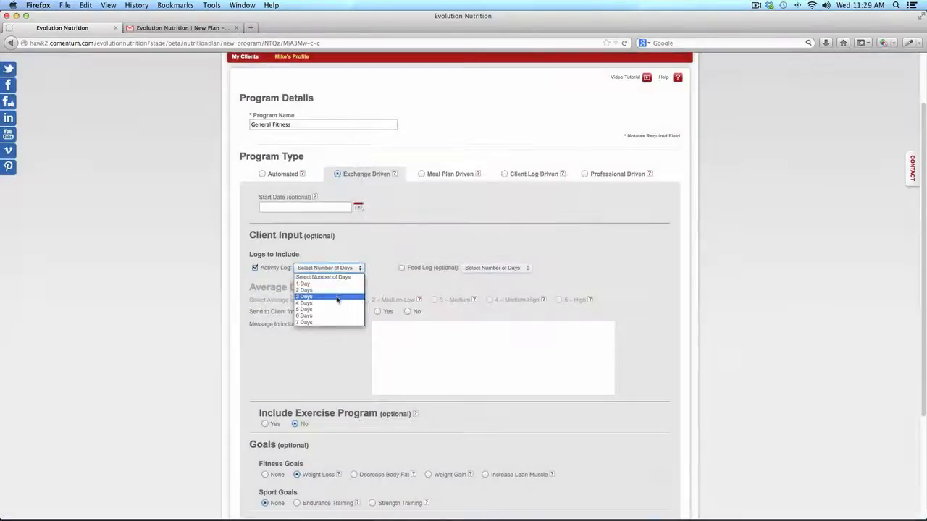
click(330, 298)
click(402, 268)
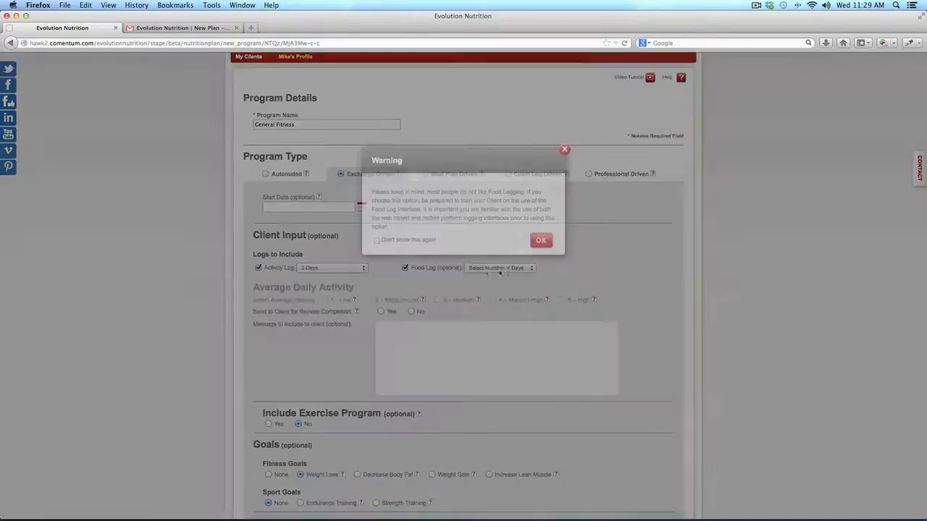
click(541, 240)
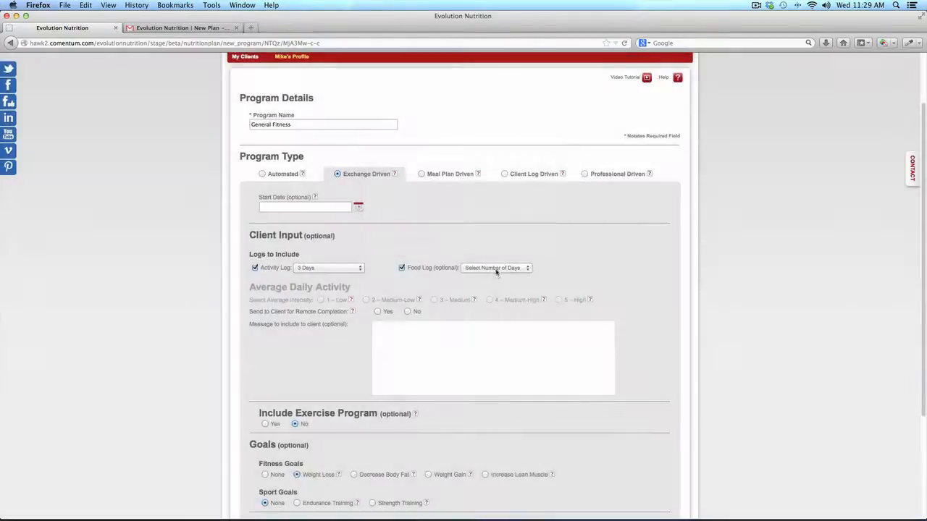
click(498, 270)
click(494, 290)
Send the logs for remote completion with message 'Please complete these', save, and check Gmail
scroll(494, 289, down, 1)
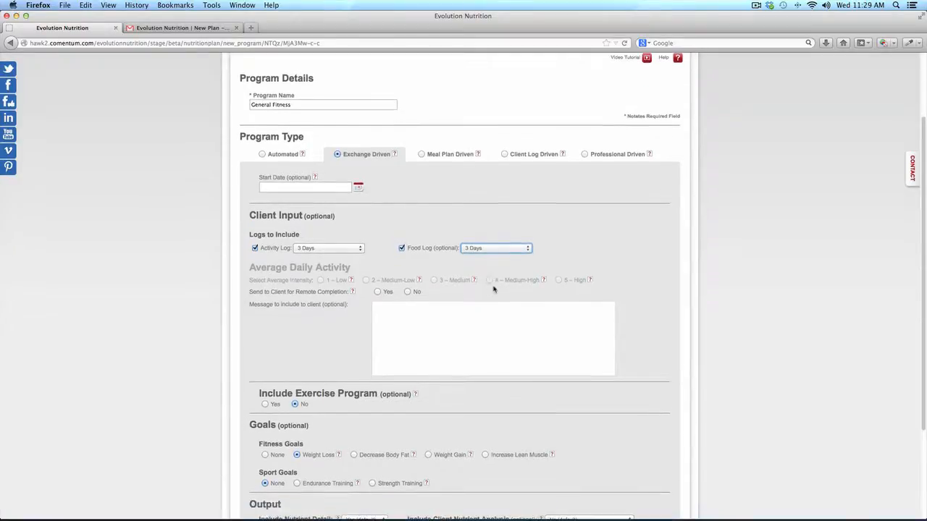
scroll(494, 290, down, 2)
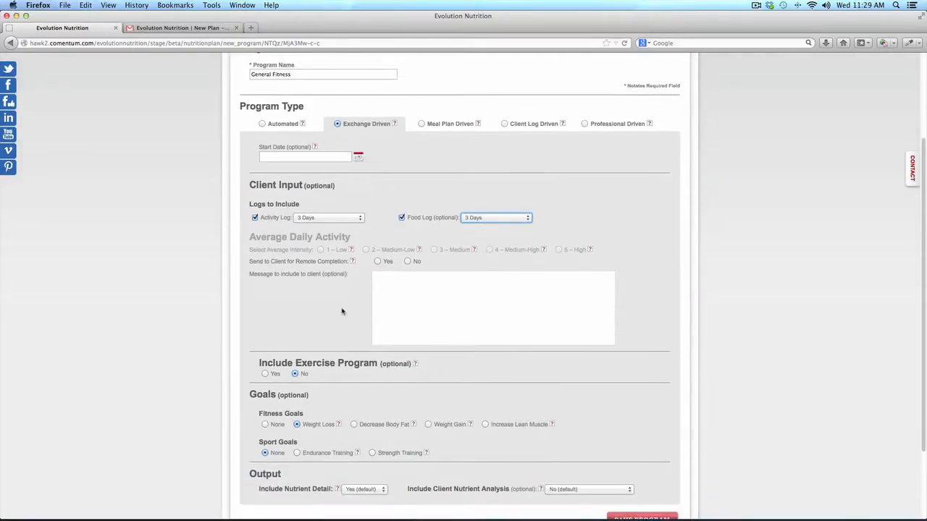
click(378, 262)
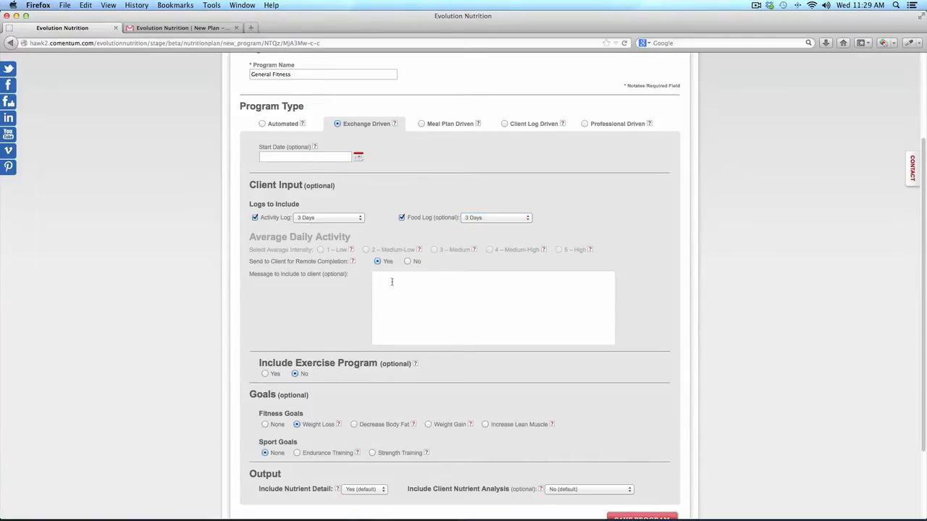
click(391, 282)
text(Please complete these.)
scroll(538, 385, down, 3)
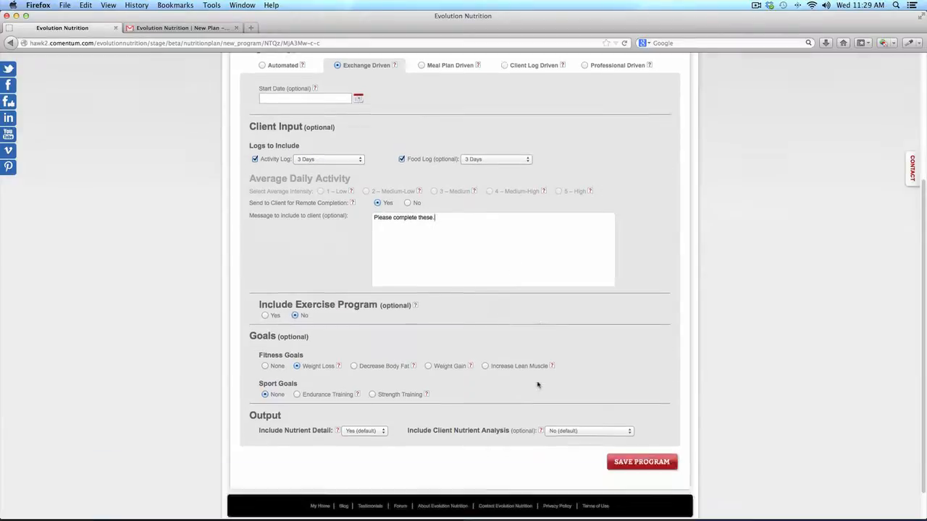
click(639, 428)
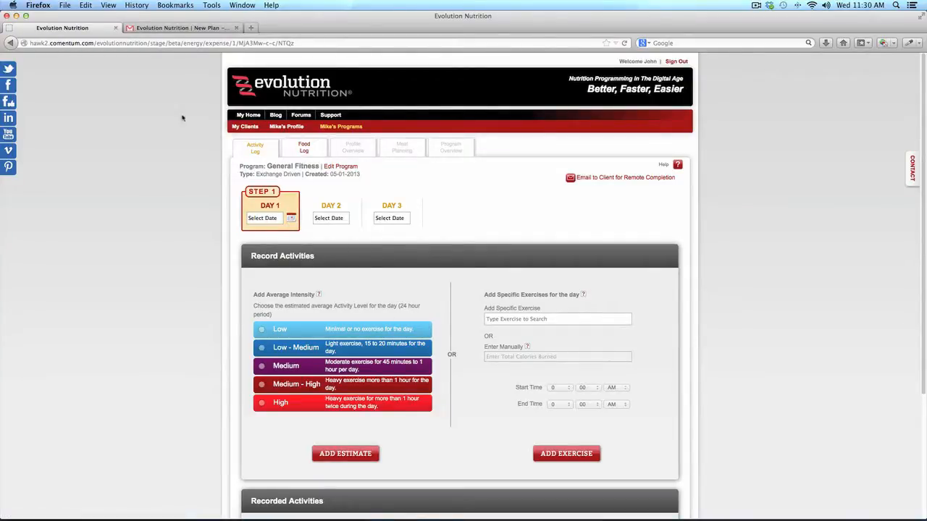
click(186, 27)
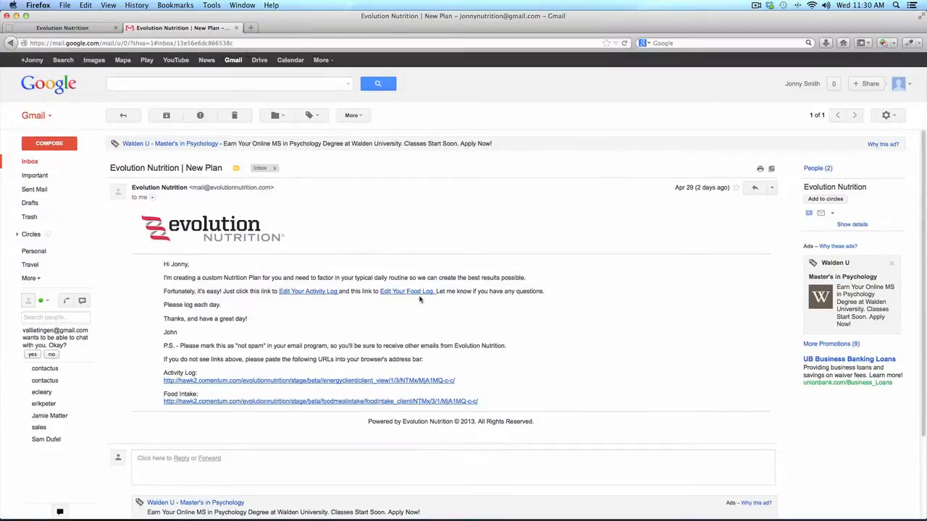
Open the Edit Your Activity Log link in the New Plan email
click(313, 292)
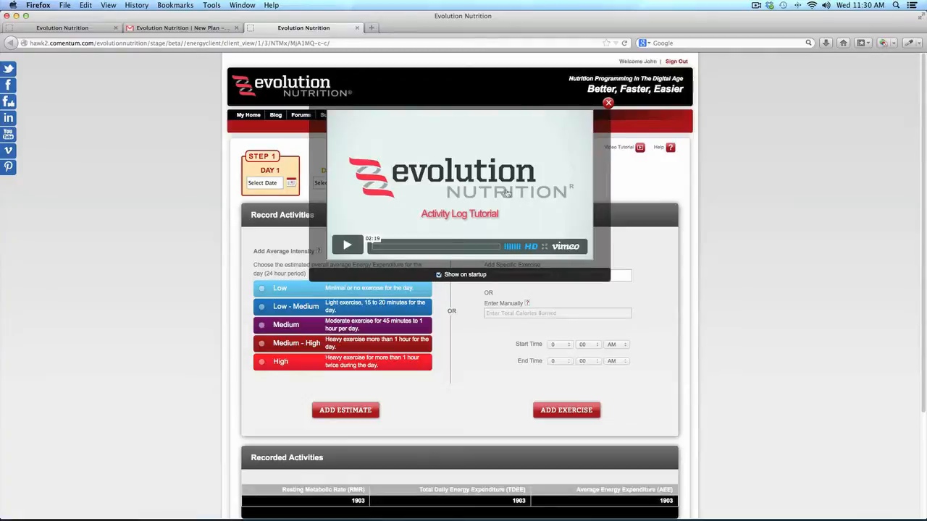
Close the Activity Log Tutorial video and return to the coach's Evolution Nutrition tab
click(609, 104)
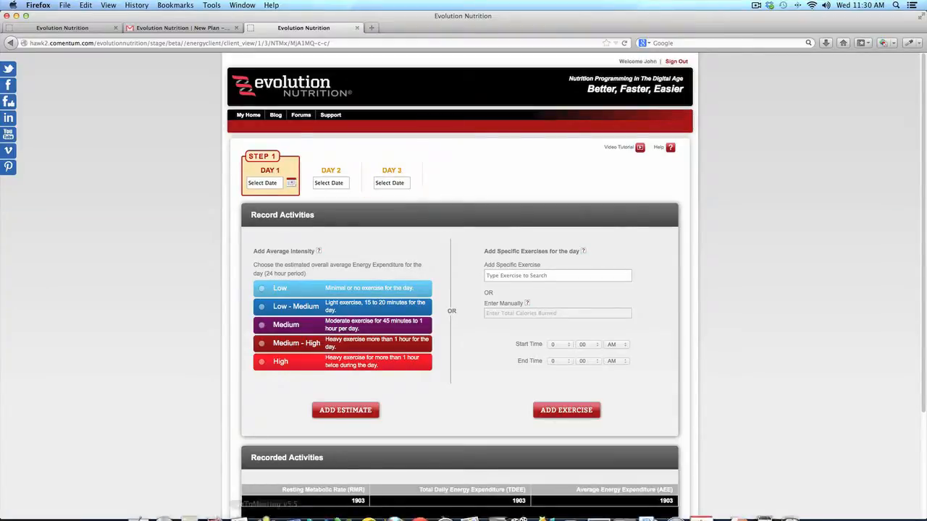
click(301, 511)
click(182, 406)
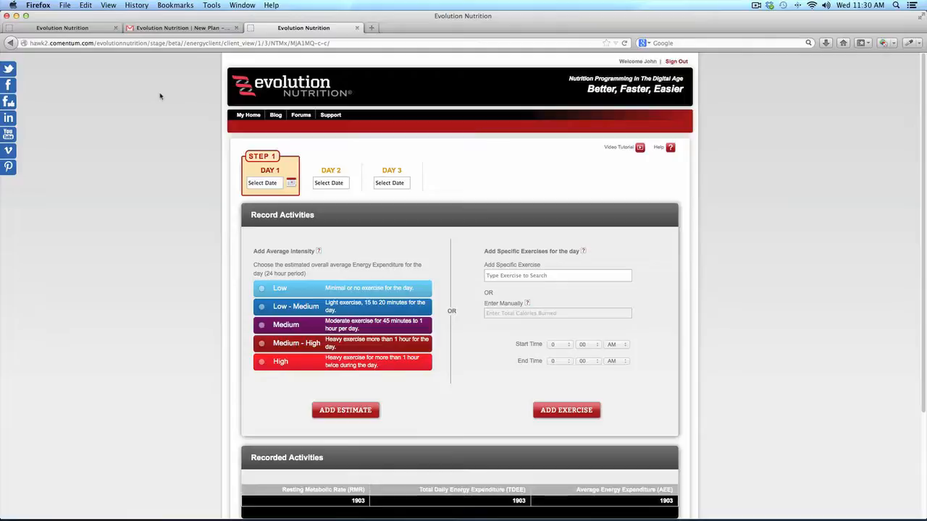
click(95, 29)
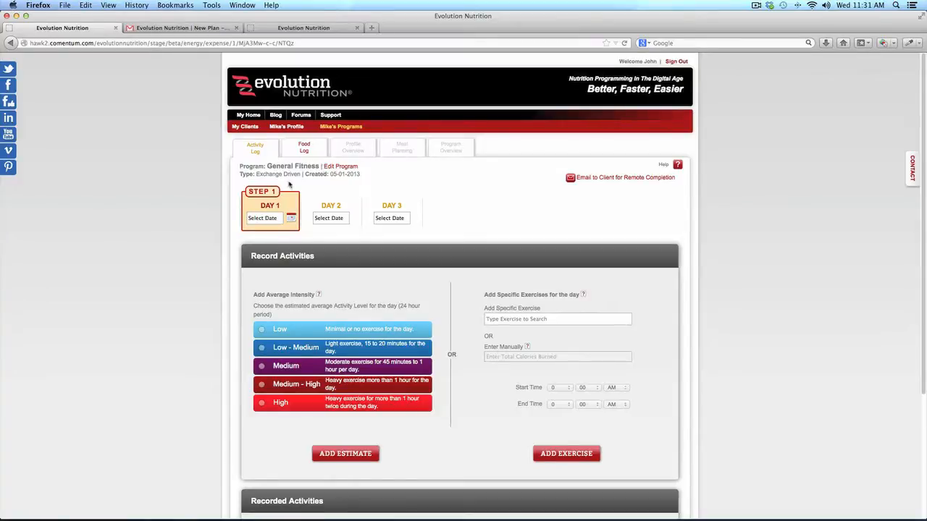
Edit the program again and change its type via Meal Plan Driven to Client Log Driven
click(339, 167)
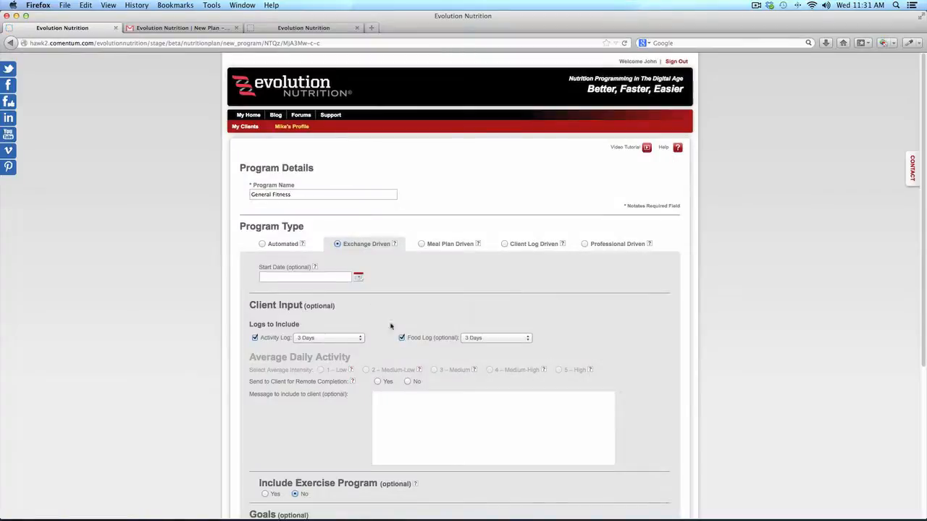
scroll(378, 322, down, 3)
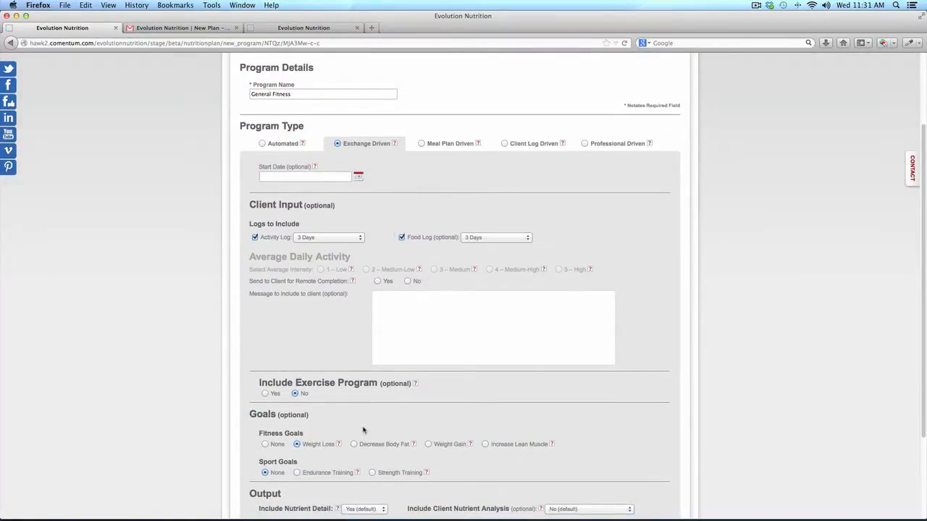
click(423, 144)
click(547, 242)
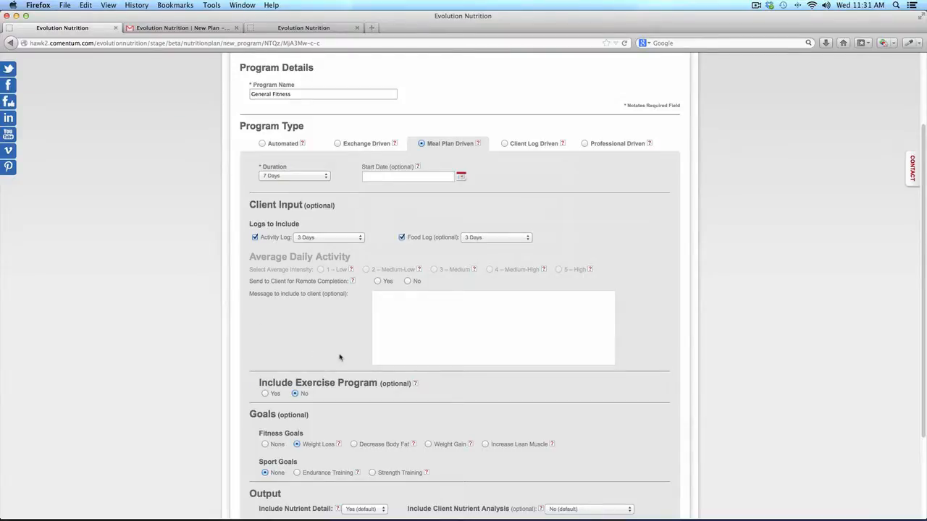
click(505, 144)
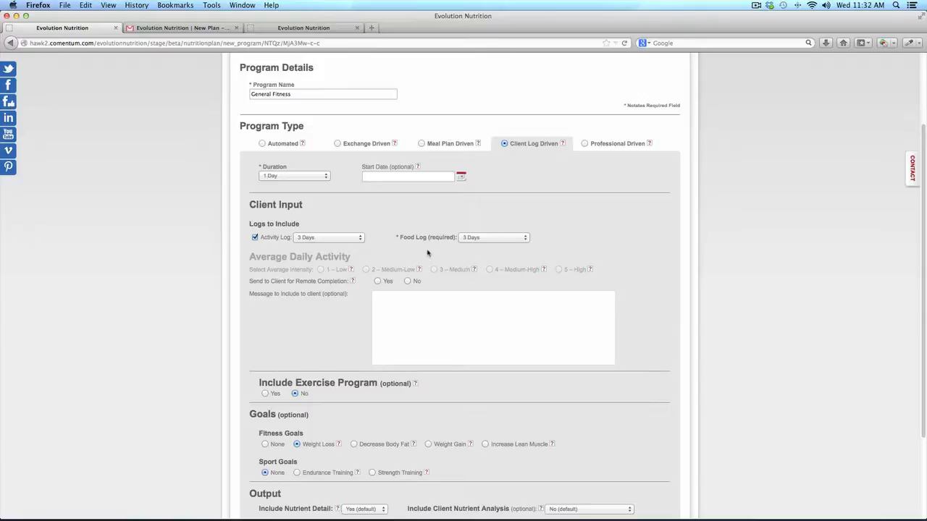
scroll(427, 253, up, 3)
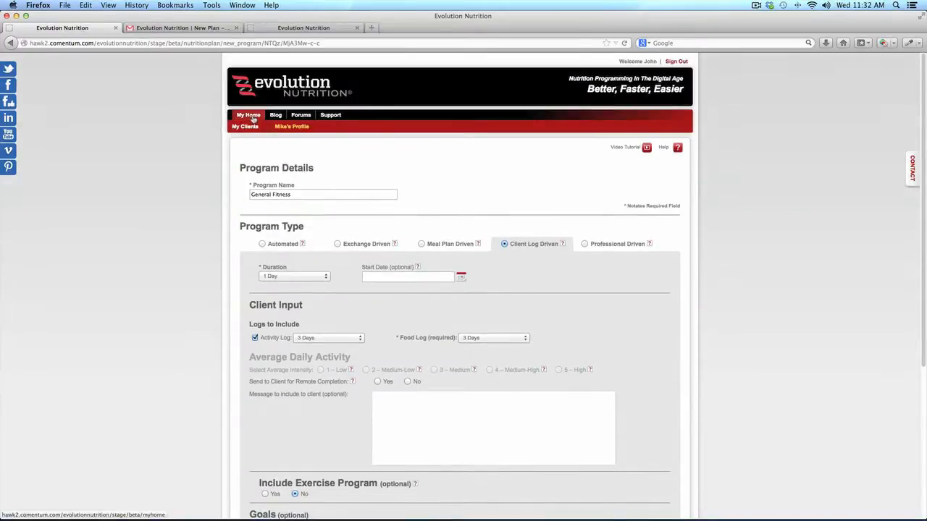
click(250, 115)
key(Return)
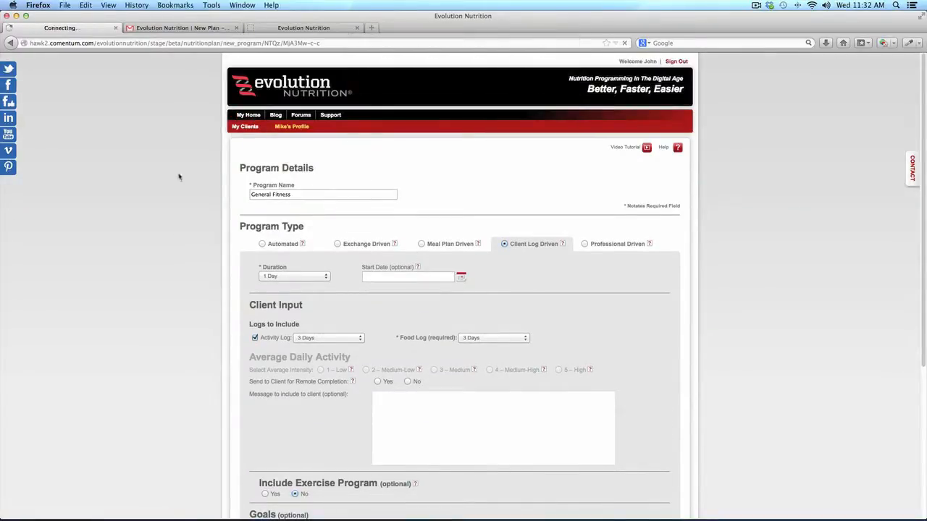
scroll(208, 168, down, 4)
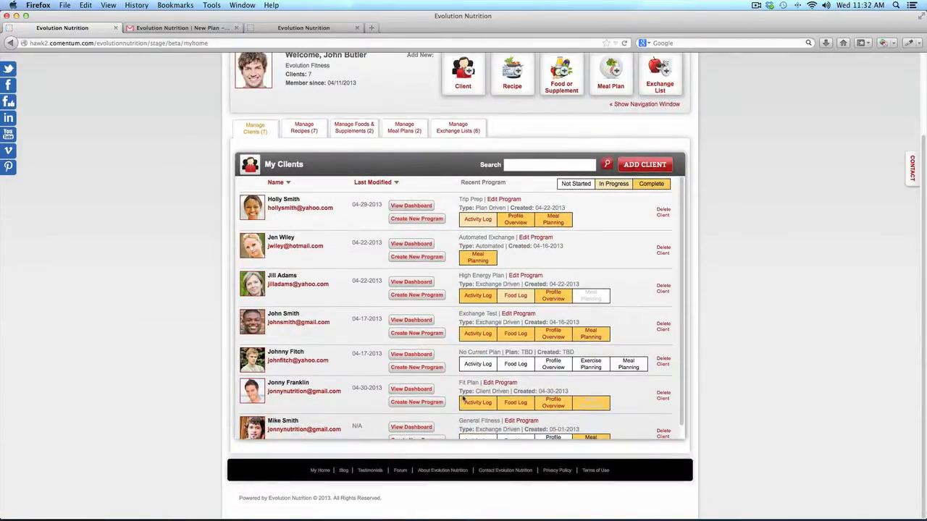
click(477, 404)
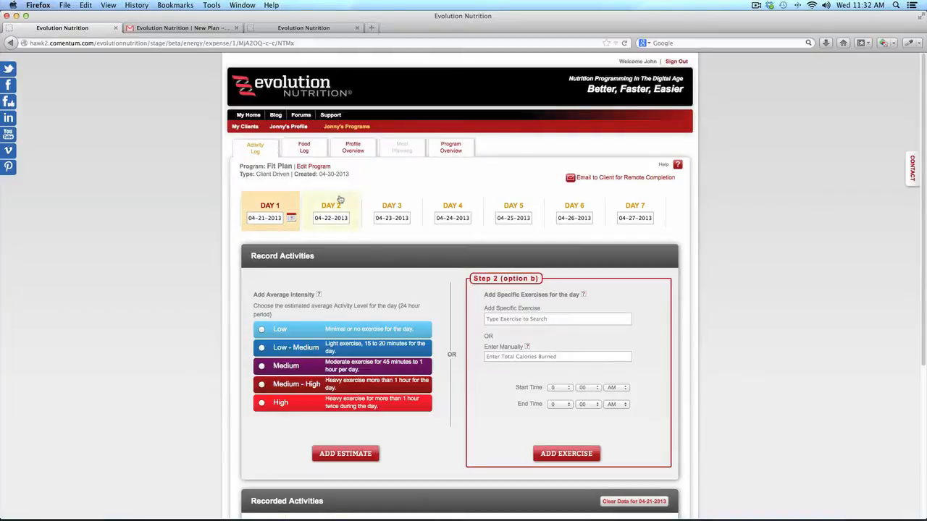
click(305, 148)
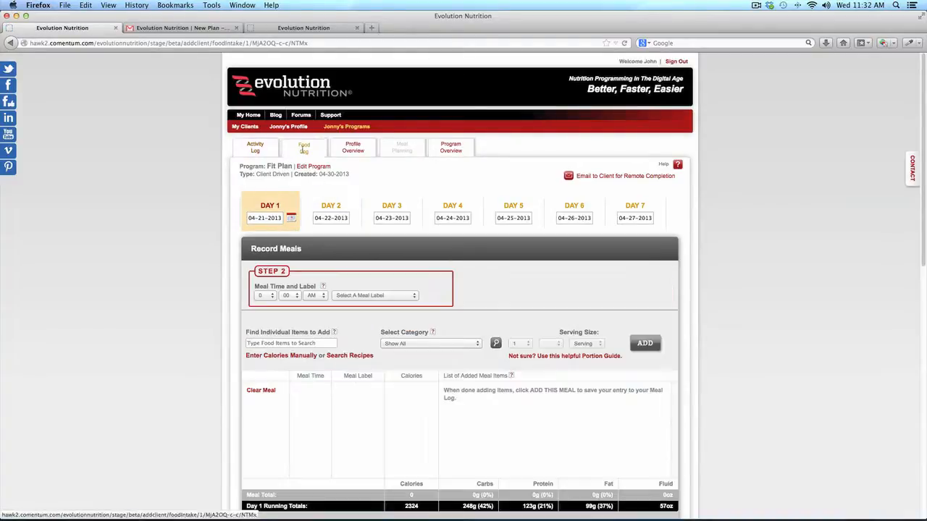
scroll(478, 285, down, 10)
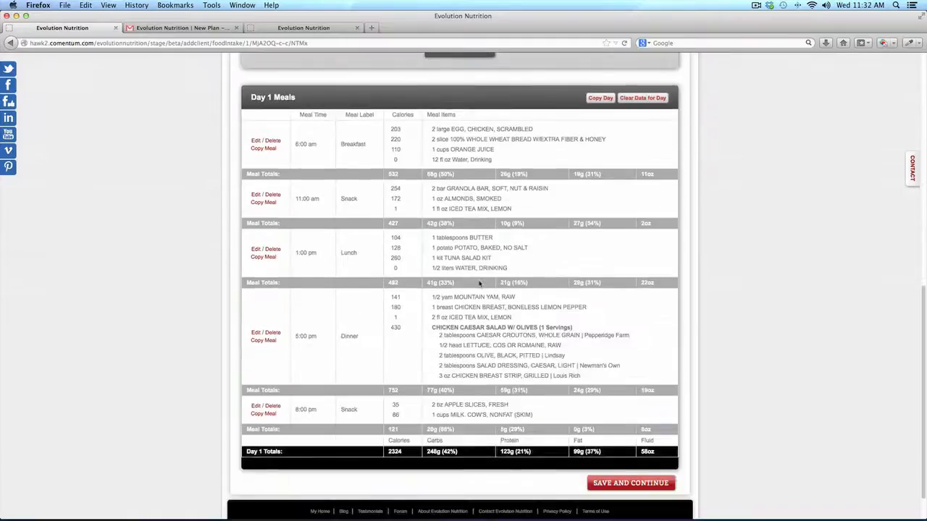
scroll(478, 285, up, 10)
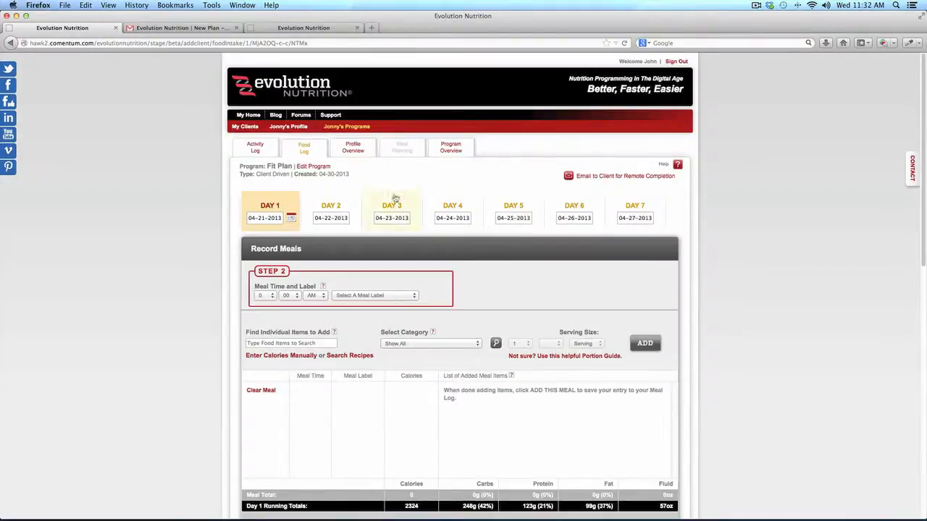
Open the Profile Overview and read each day's food intake versus energy expenditure on the chart
click(355, 149)
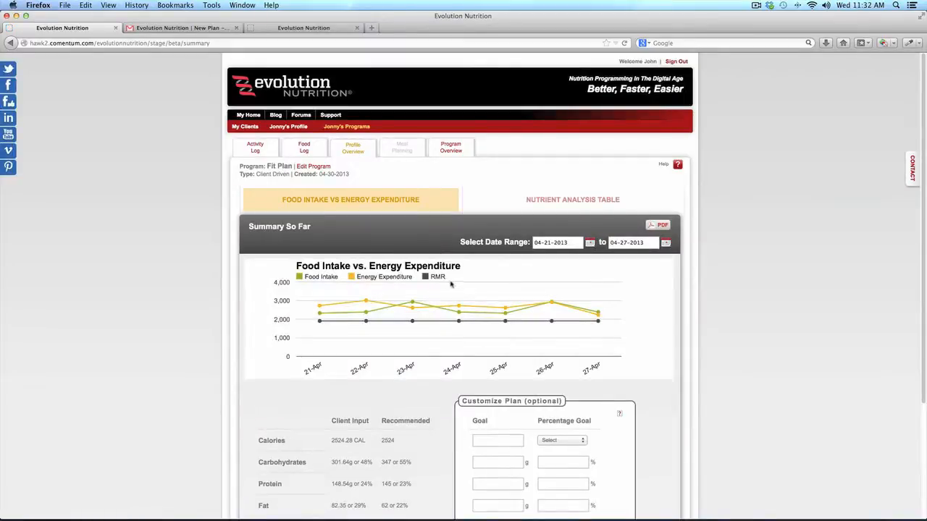
scroll(451, 285, down, 2)
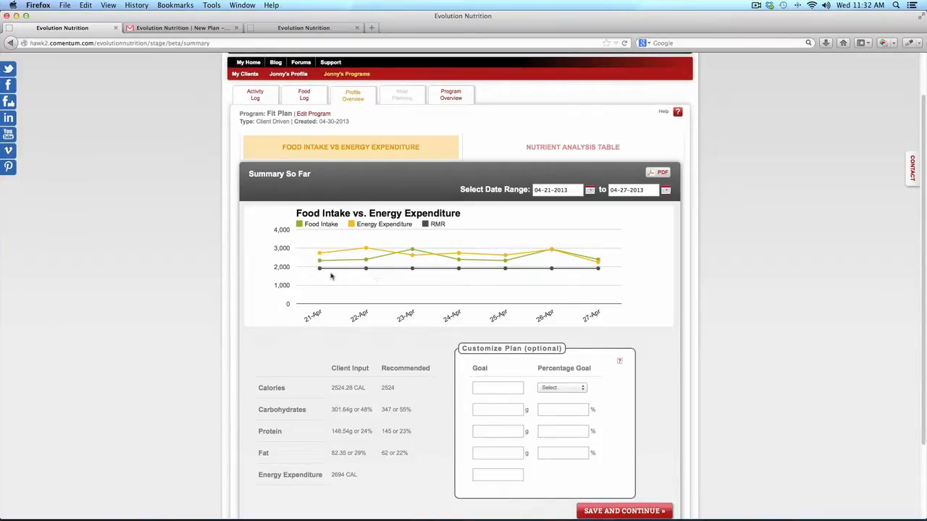
mouse_move(319, 261)
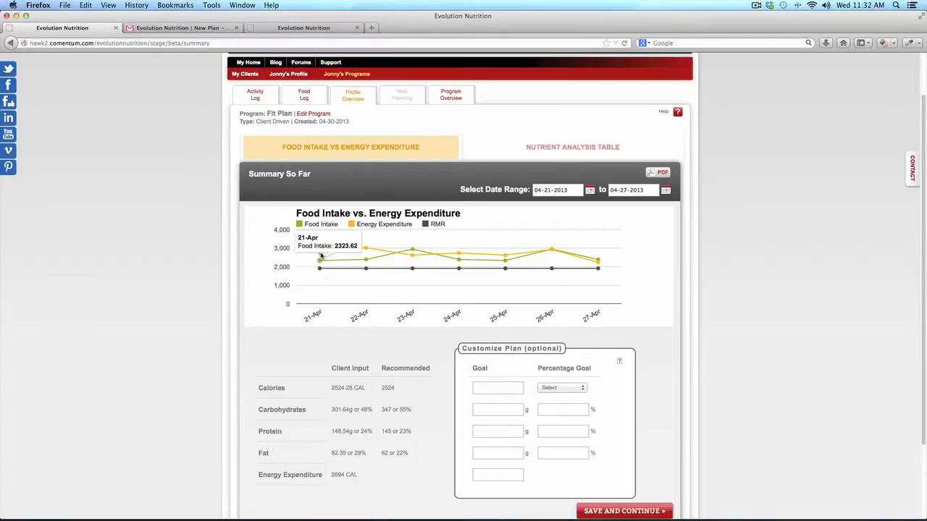
mouse_move(365, 250)
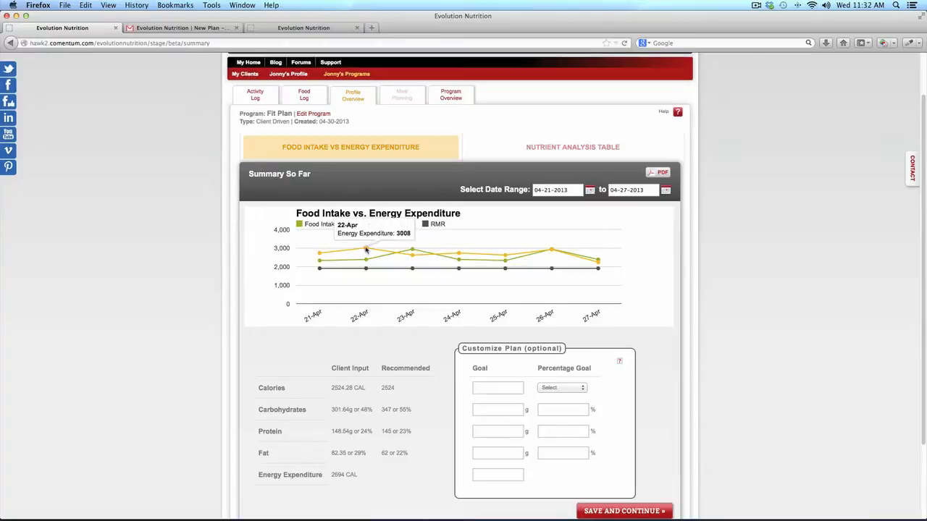
mouse_move(456, 255)
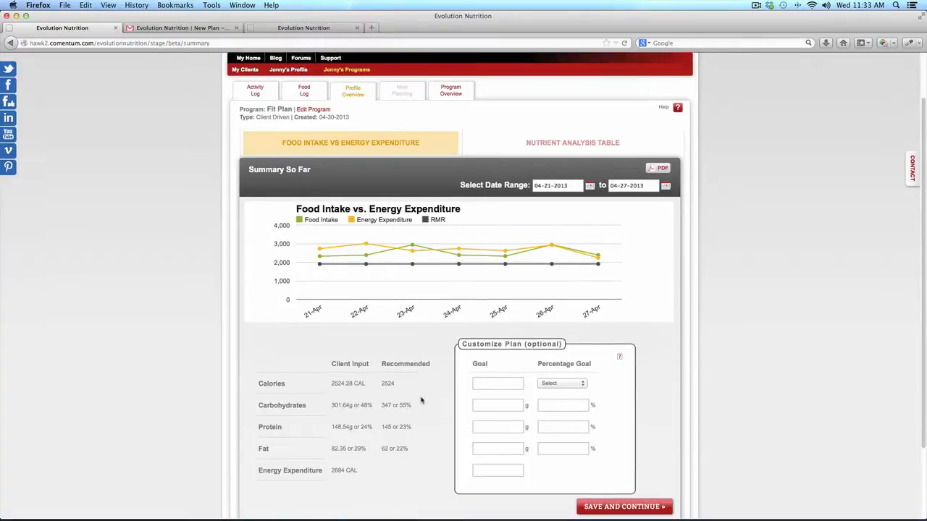
Set a 2750-calorie goal with the Protein Focus split, save, and continue to meal planning
scroll(420, 400, down, 3)
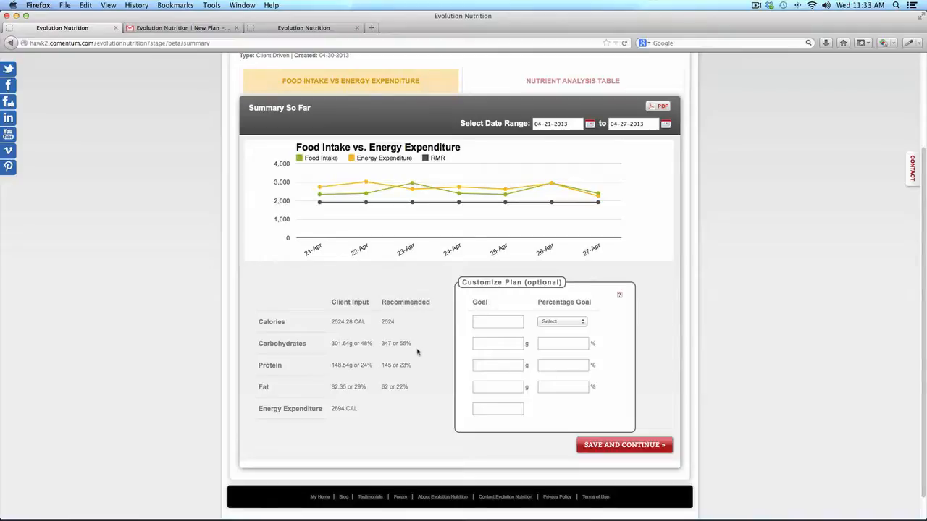
click(483, 323)
text(2750)
click(568, 323)
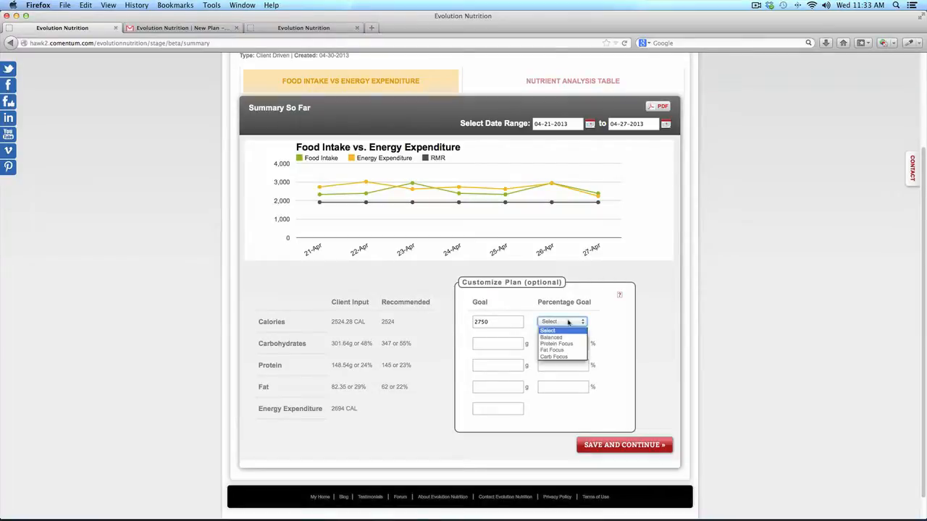
click(571, 344)
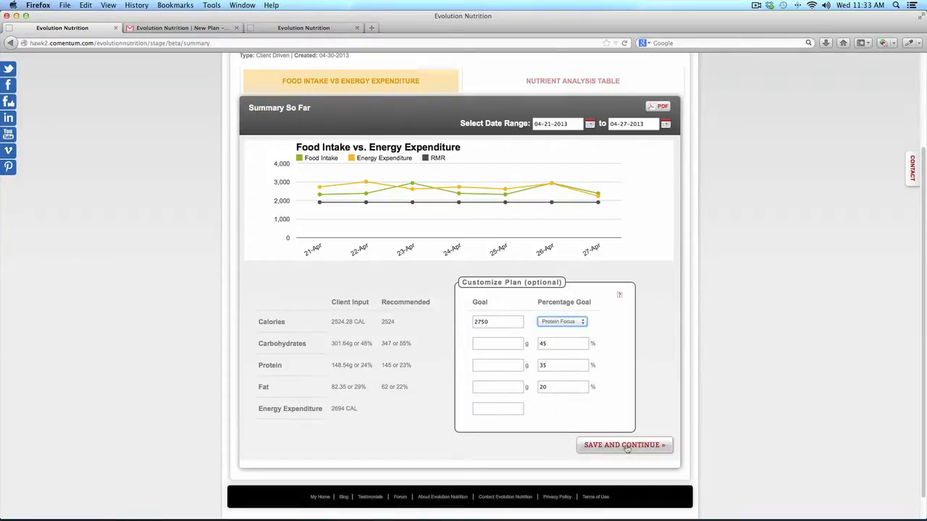
click(627, 446)
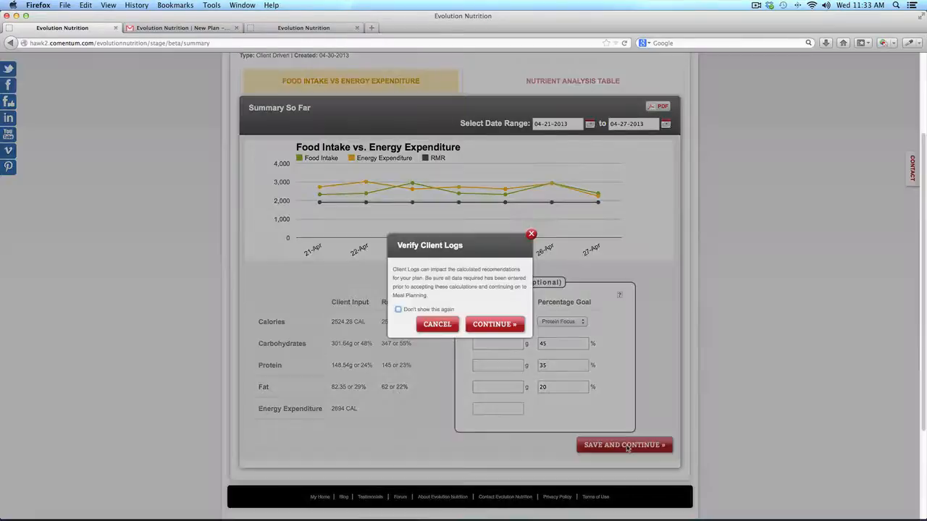
click(503, 326)
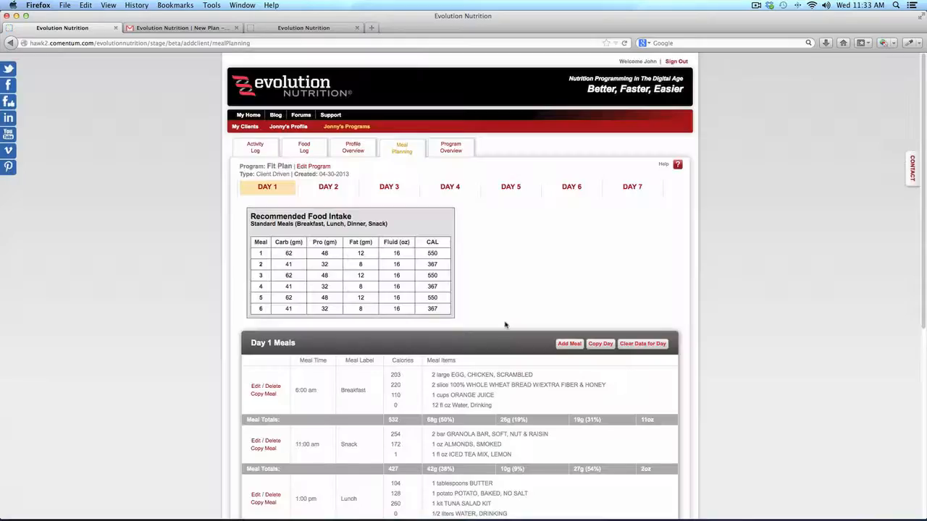
Compare Day 1's 2324 calories against the recommended 2750, then edit the Breakfast row
scroll(511, 394, down, 5)
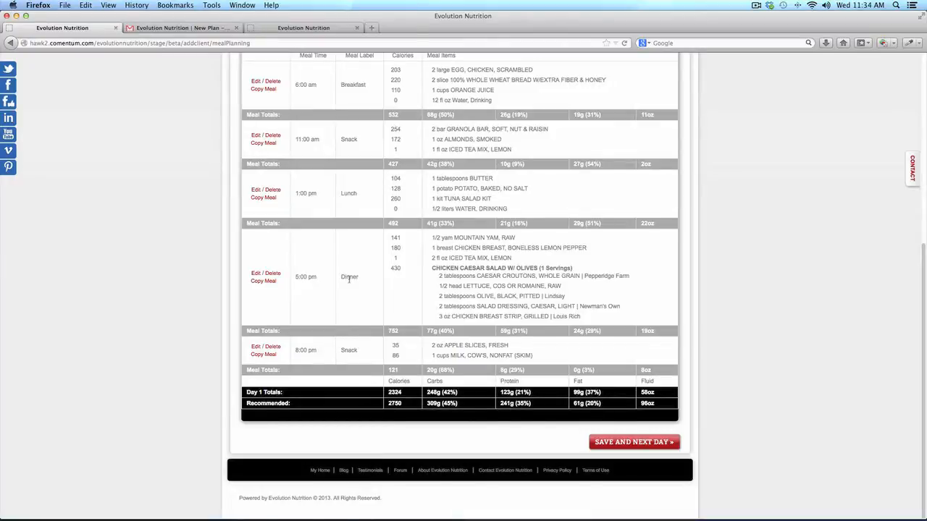
scroll(349, 278, up, 4)
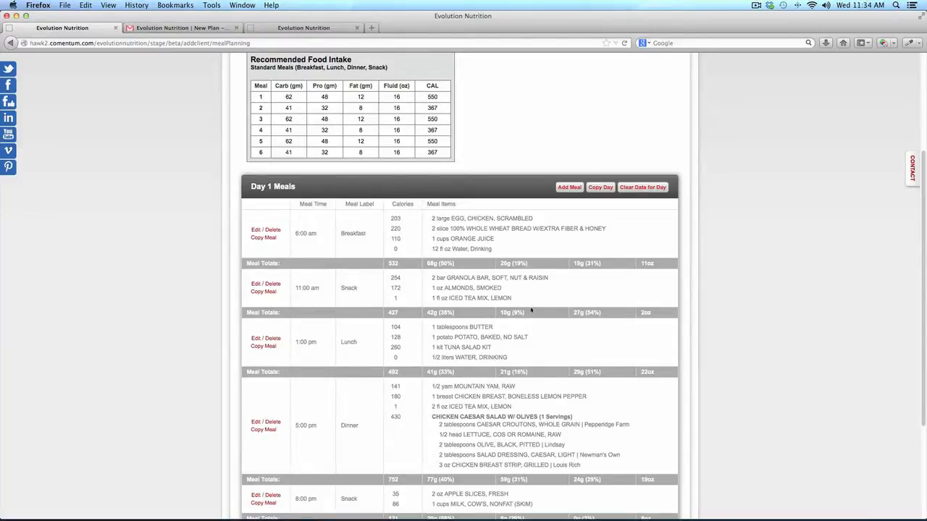
scroll(531, 310, down, 3)
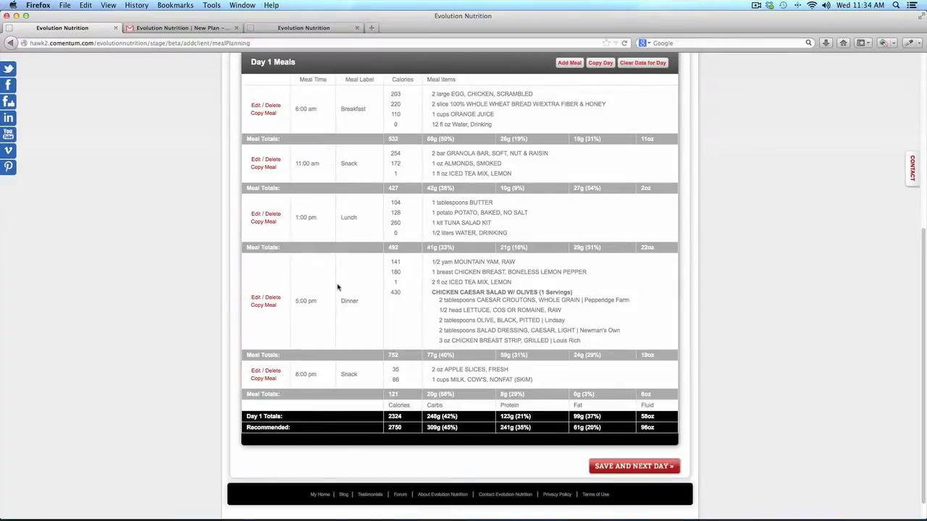
scroll(337, 288, up, 2)
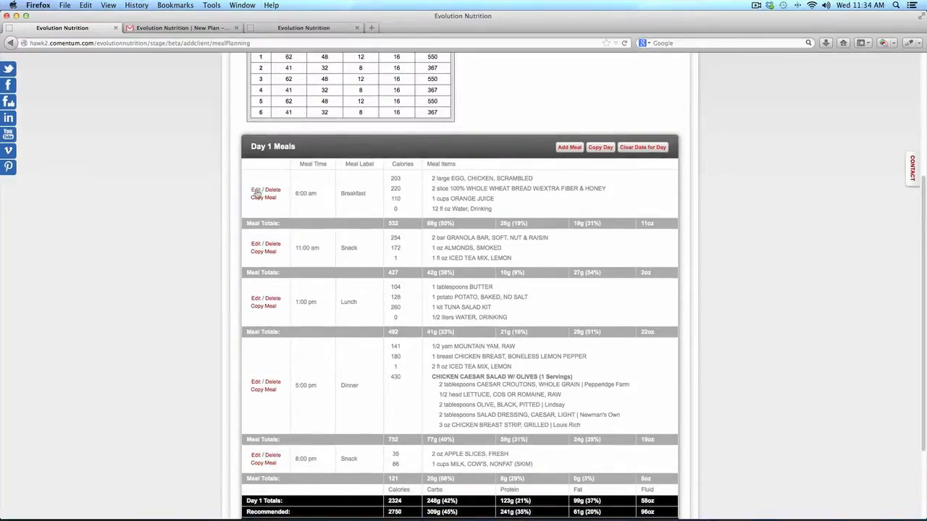
click(256, 191)
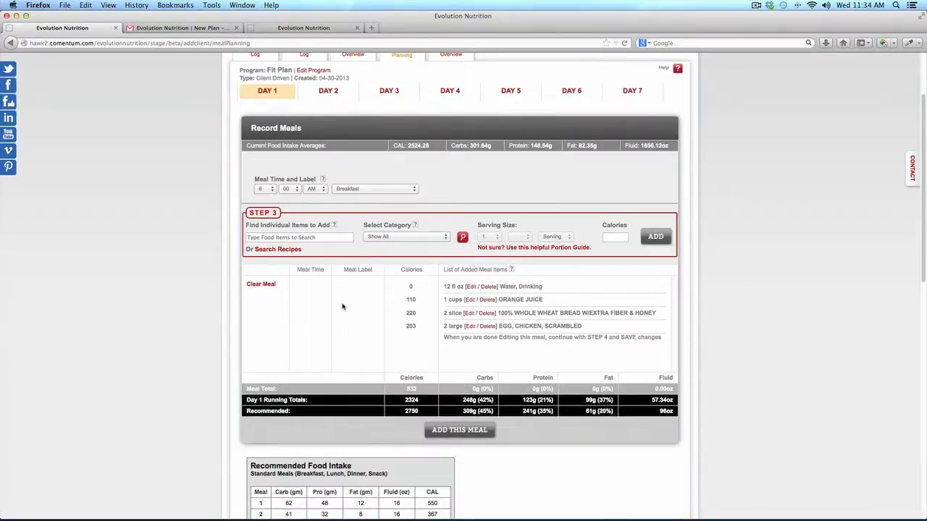
Change the breakfast scrambled eggs to 3 large and save the 633-calorie meal
click(471, 326)
click(490, 237)
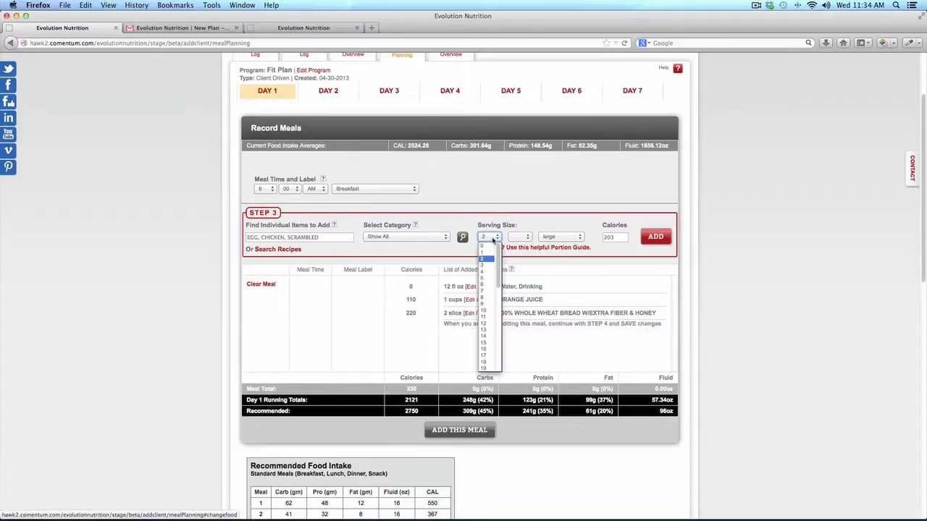
click(487, 262)
click(657, 237)
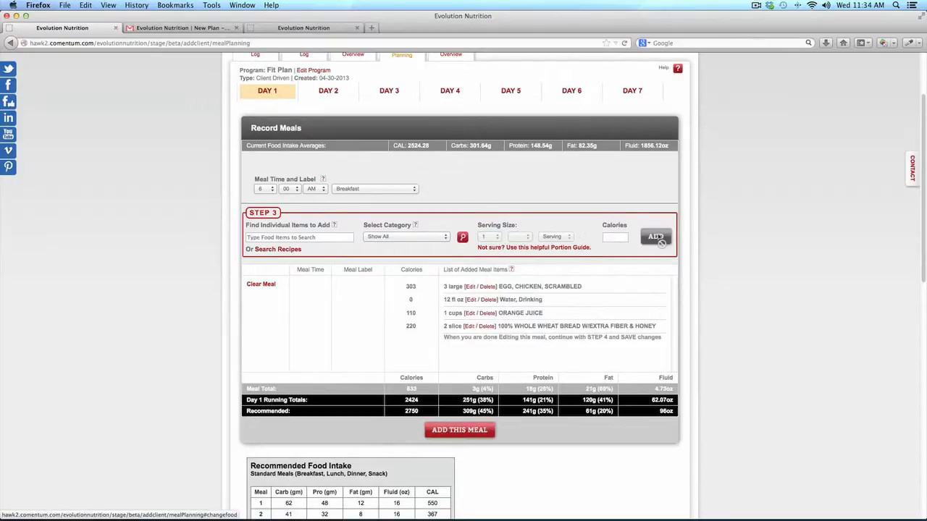
click(459, 431)
Review the updated 2424-calorie day and open the Fit Plan program settings
scroll(571, 472, down, 5)
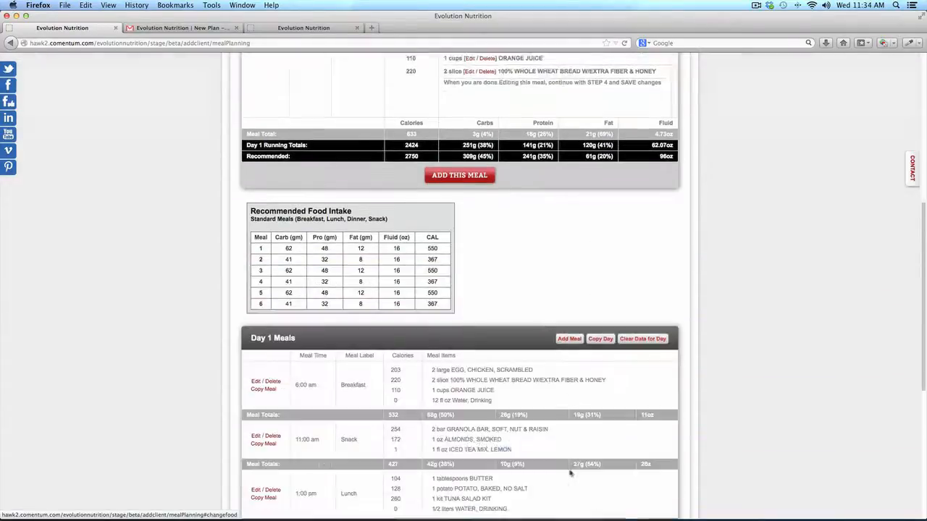
scroll(571, 473, down, 4)
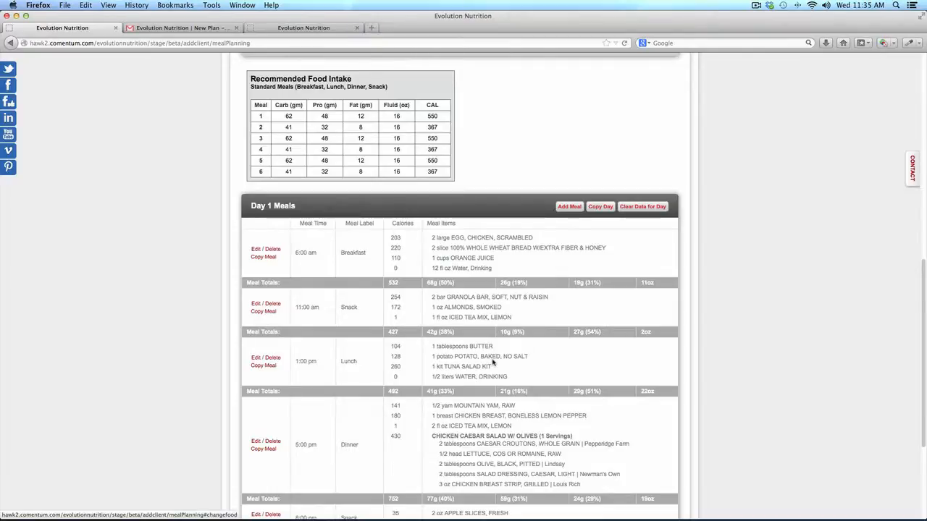
scroll(492, 364, up, 10)
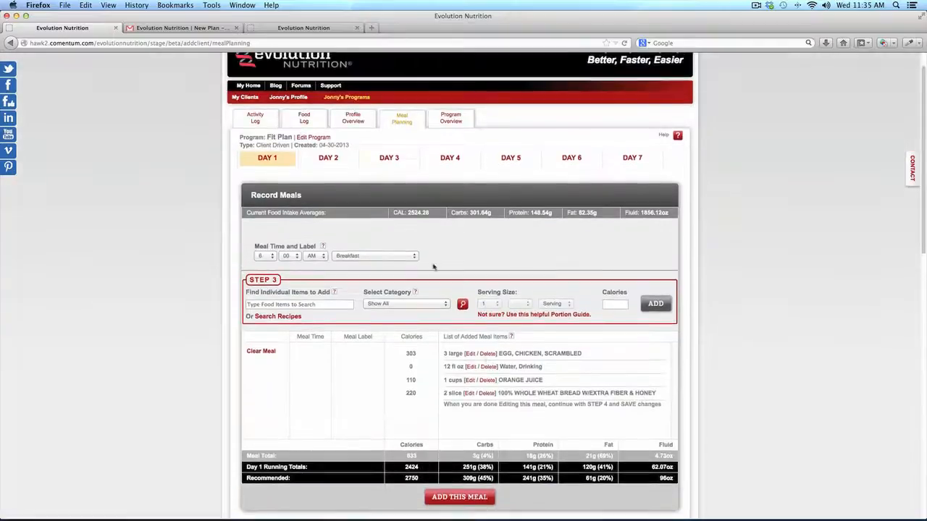
click(316, 138)
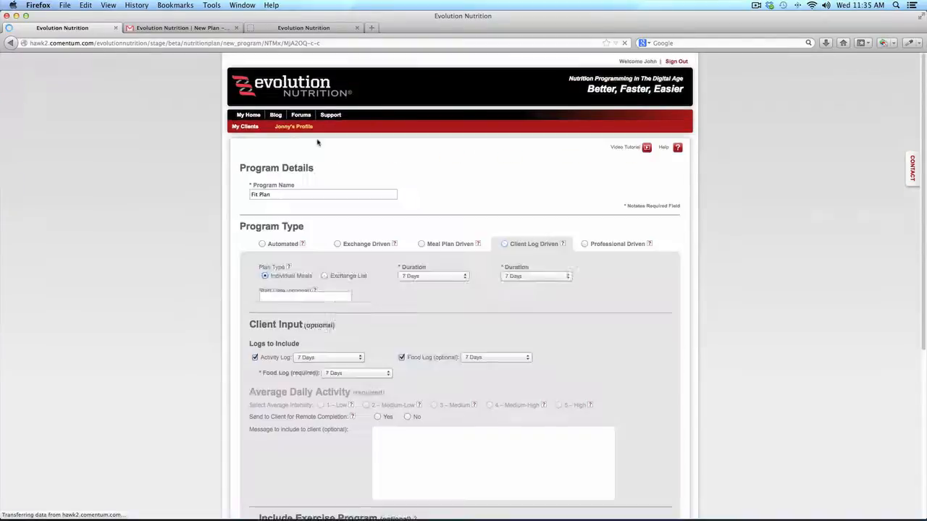
Switch the program type to Professional Driven, then leave the unsaved Fit Plan page for My Home
click(584, 244)
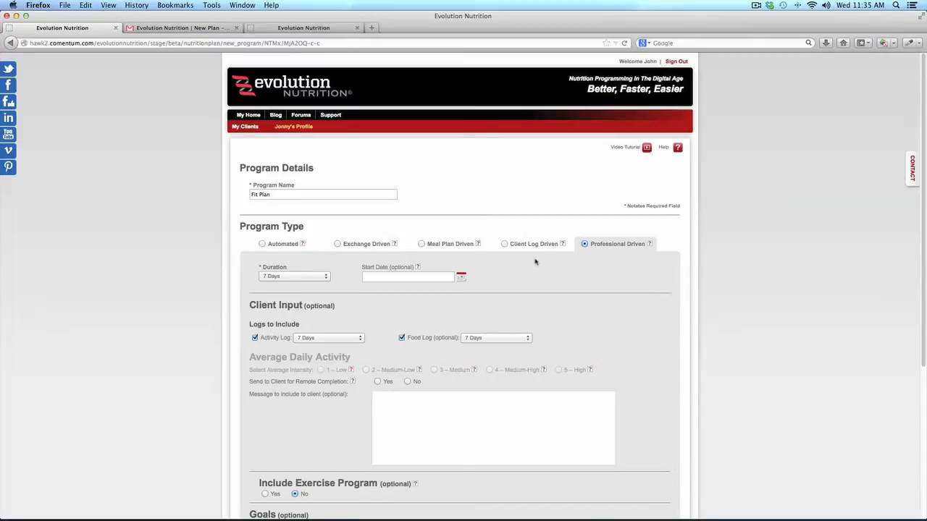
click(252, 117)
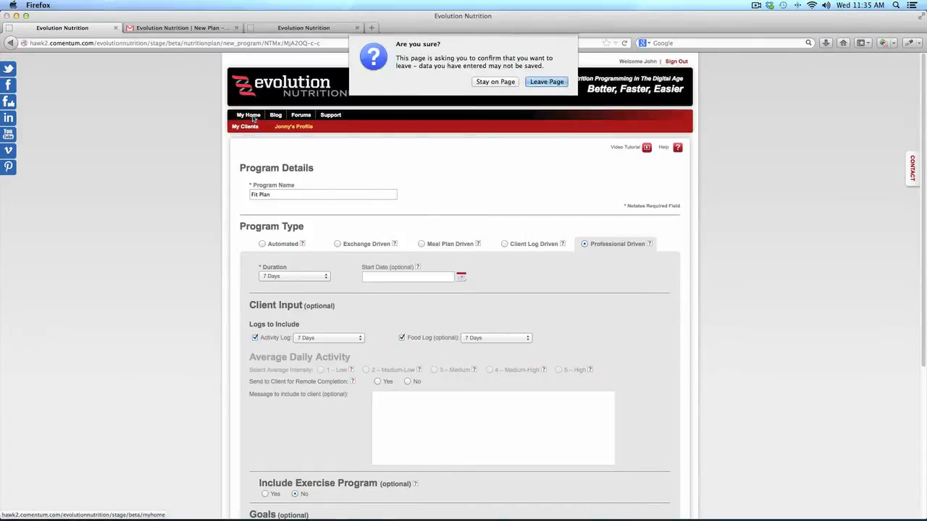
click(545, 82)
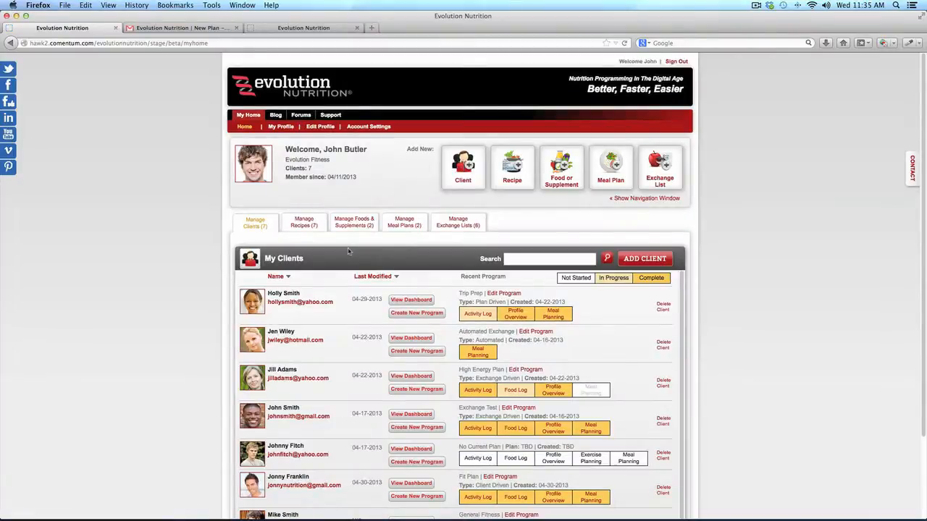
Open the Manage Recipes tab and start a new recipe with ADD RECIPE
click(302, 226)
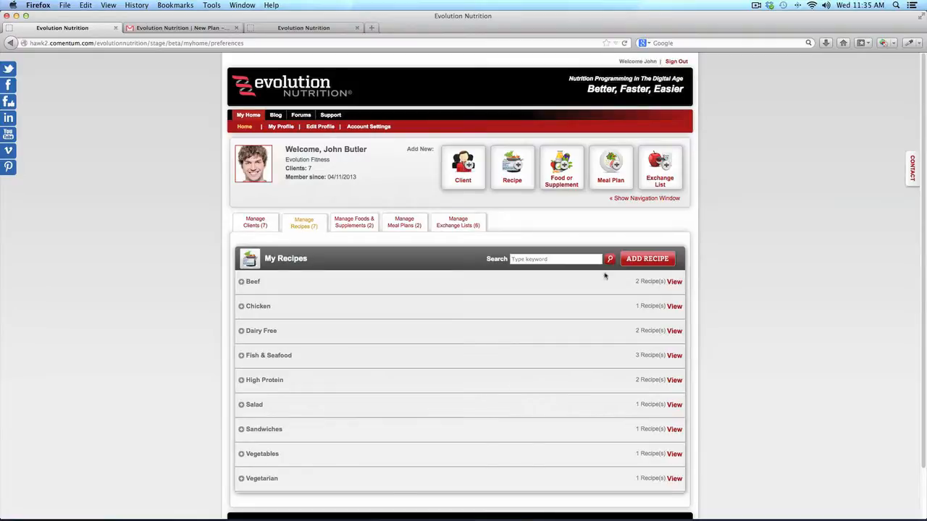
click(638, 260)
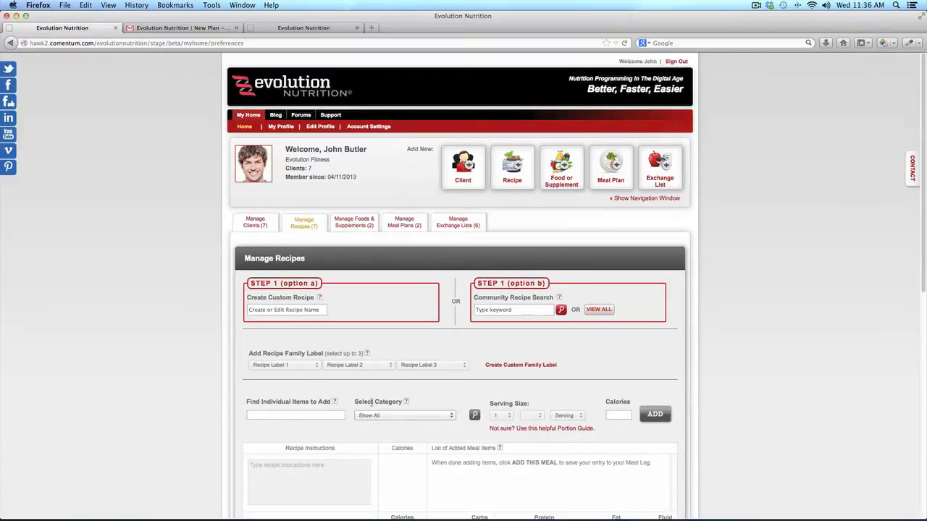
scroll(373, 405, down, 5)
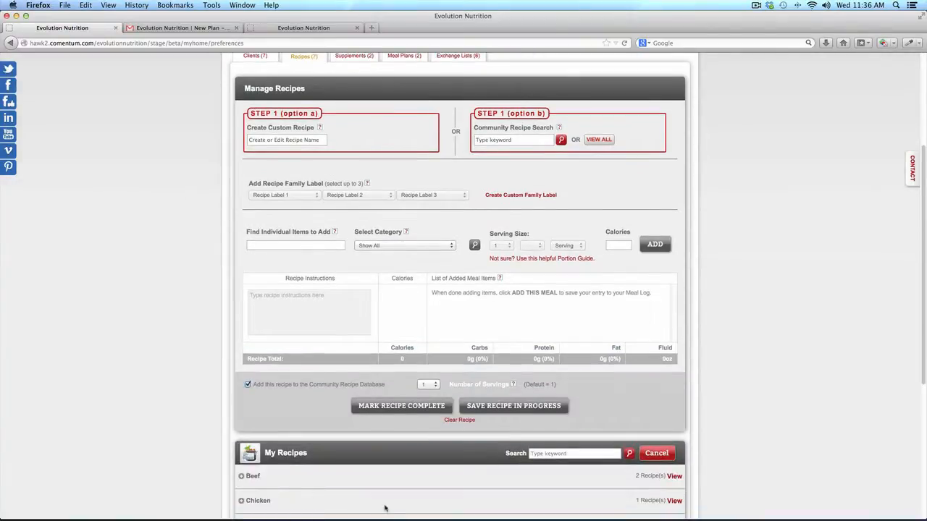
scroll(464, 312, up, 2)
scroll(465, 312, up, 2)
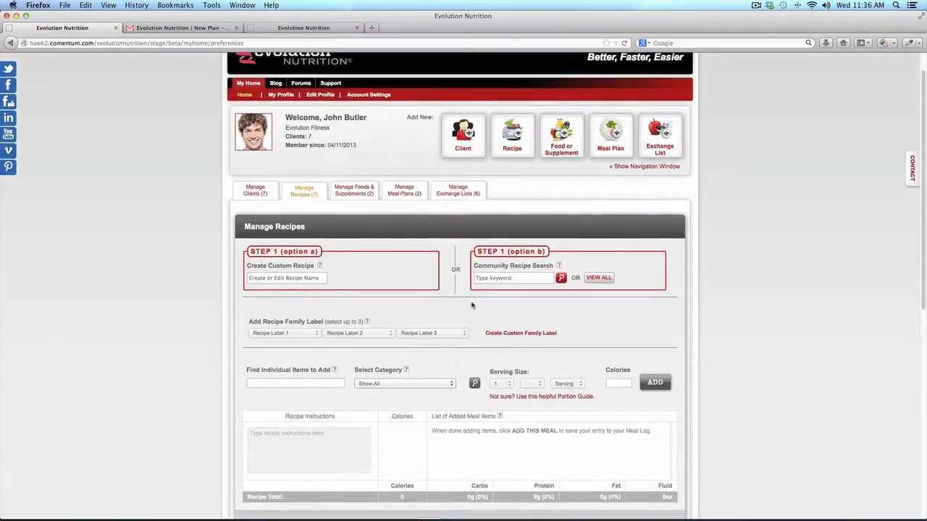
Search community recipes for 'chicken' and select Chicken Satay (serves 6)
click(502, 278)
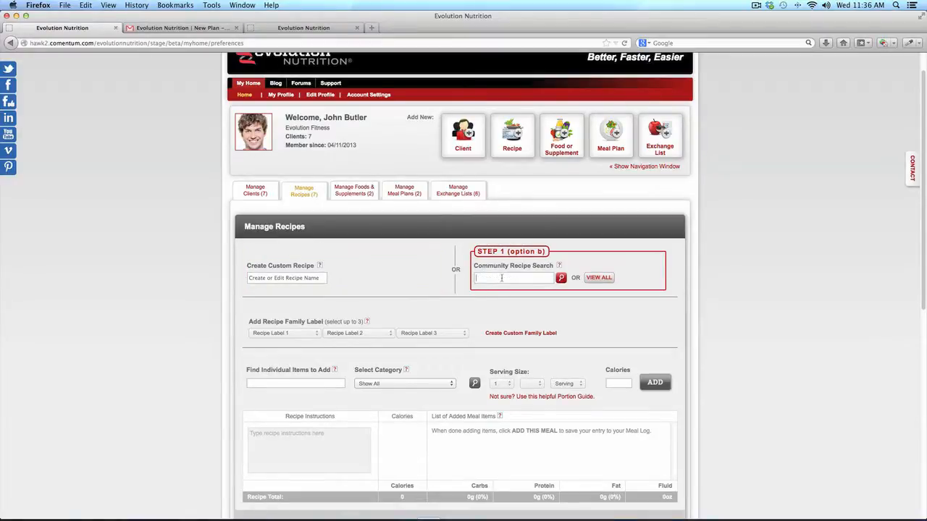
text(chicken)
key(Return)
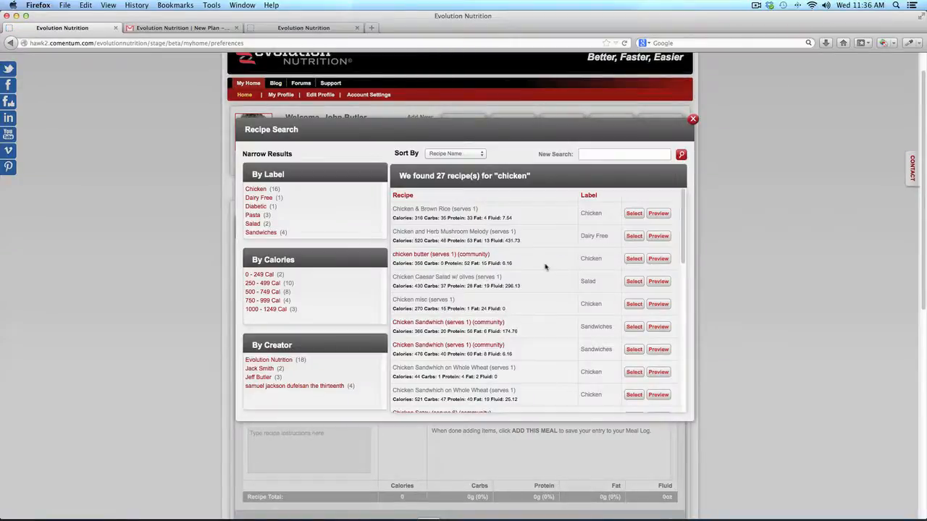
scroll(546, 267, down, 5)
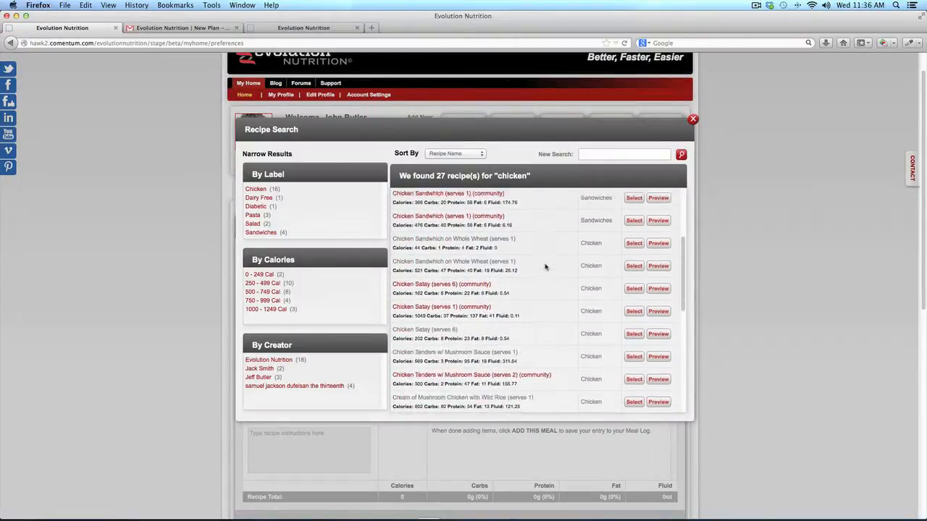
scroll(545, 267, down, 1)
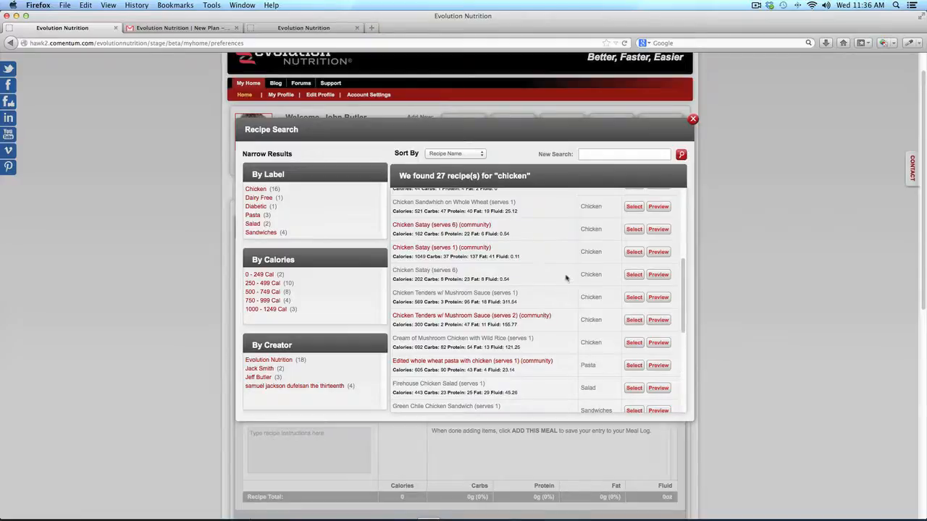
scroll(566, 278, up, 5)
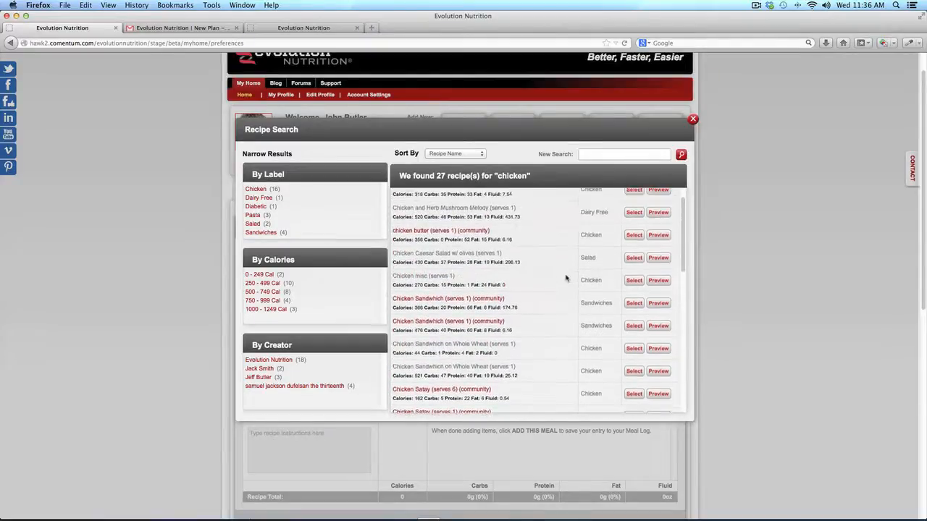
scroll(566, 278, down, 2)
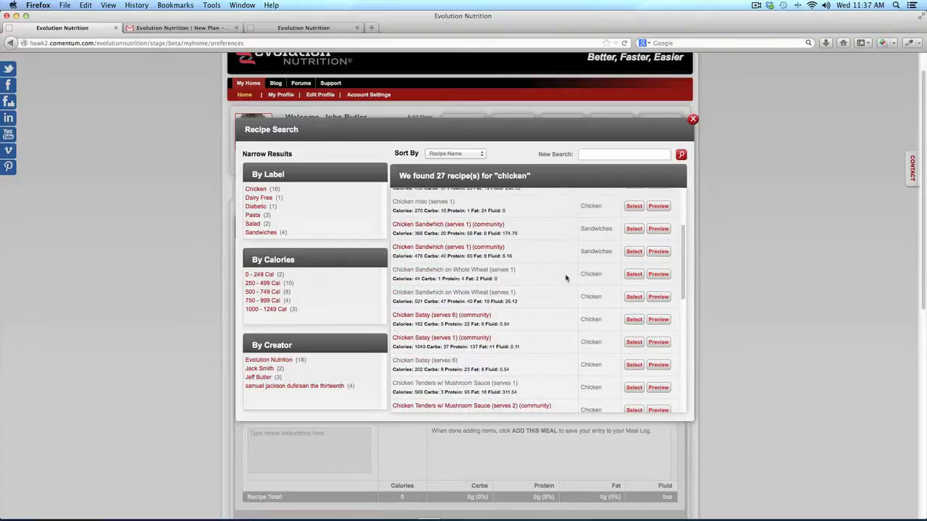
scroll(566, 278, down, 3)
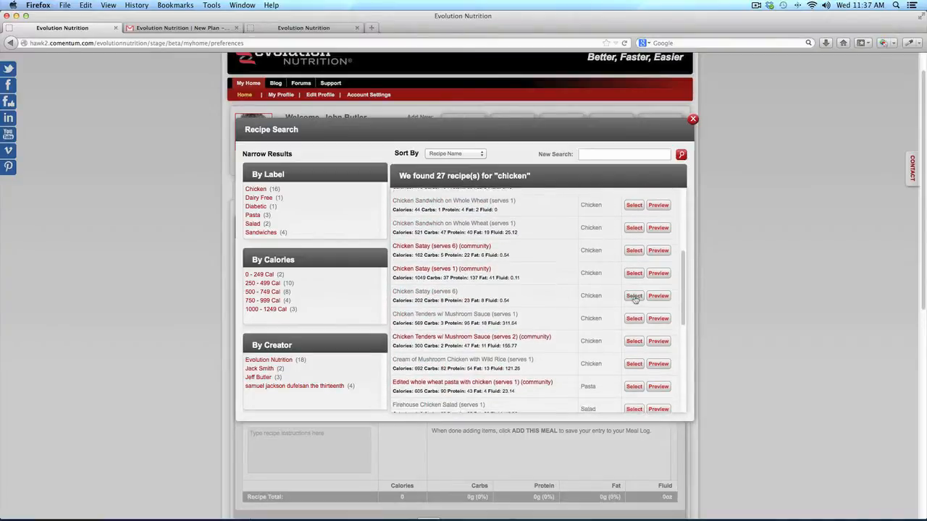
click(635, 296)
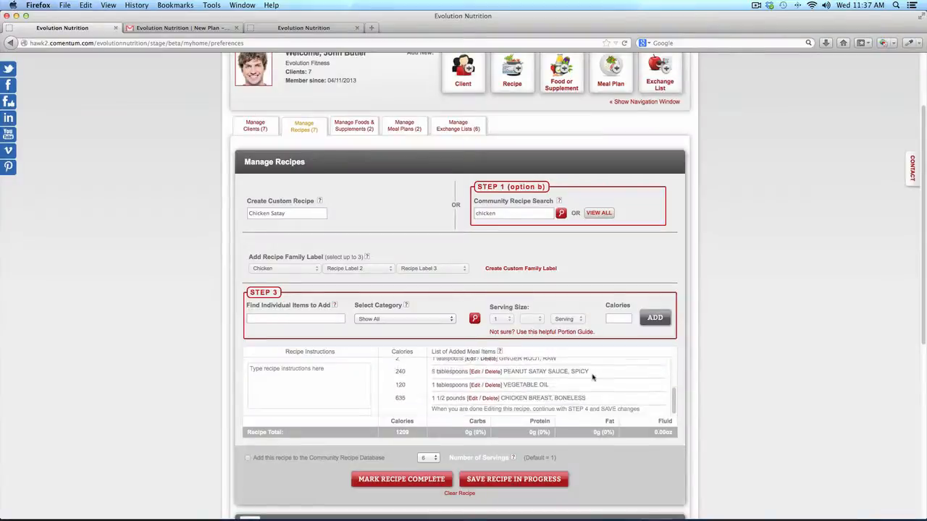
Change the Chicken Satay's curry powder to 2 tablespoons (36 calories) and review the recipe
scroll(592, 376, up, 5)
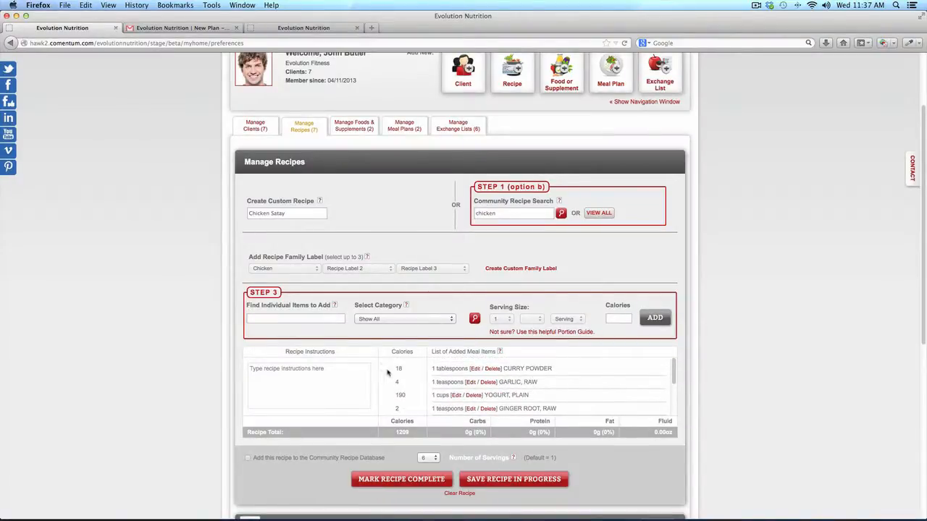
click(475, 369)
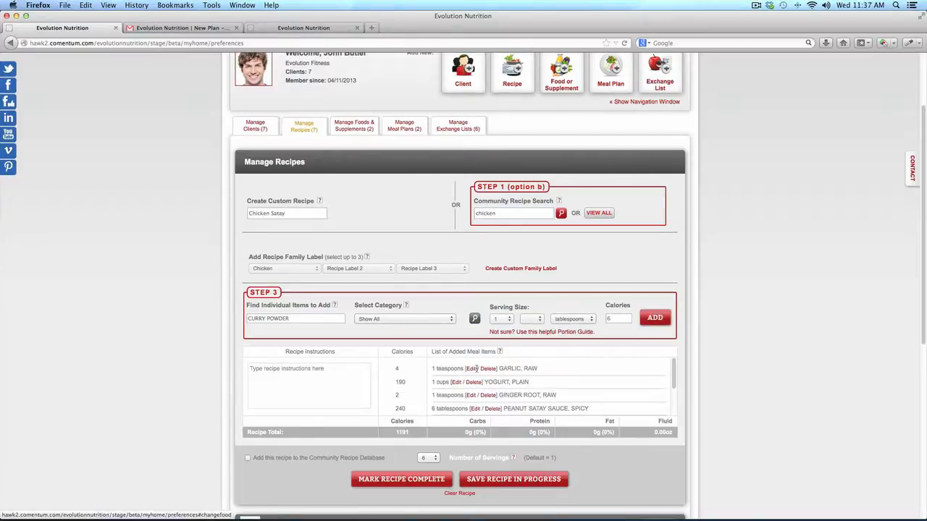
click(493, 319)
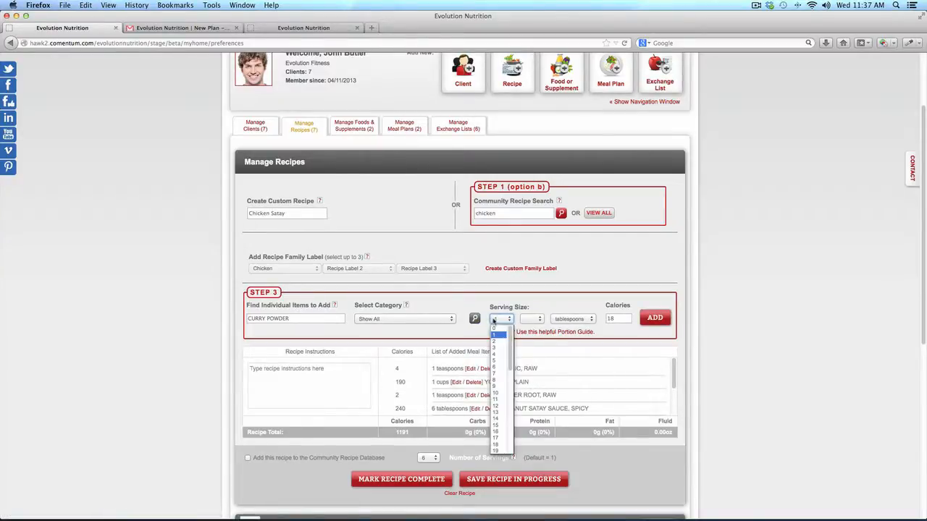
click(495, 341)
click(655, 319)
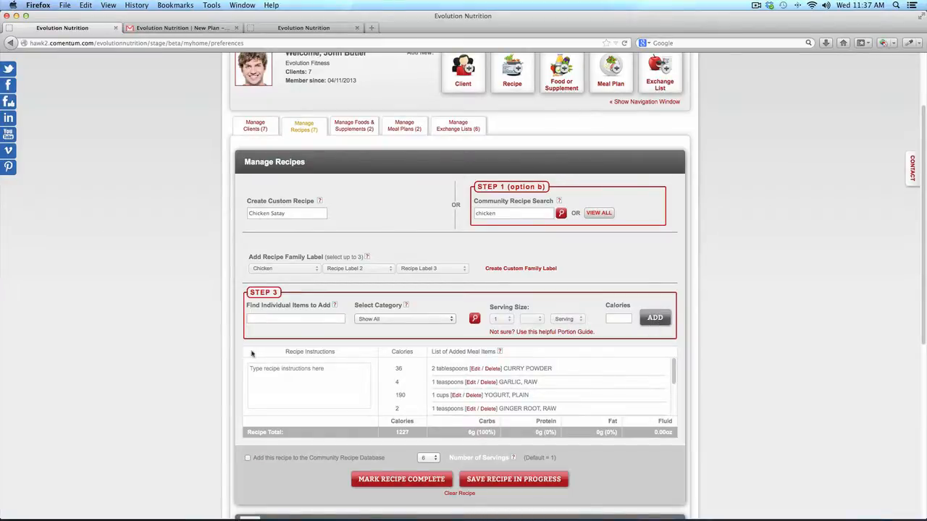
scroll(165, 312, down, 5)
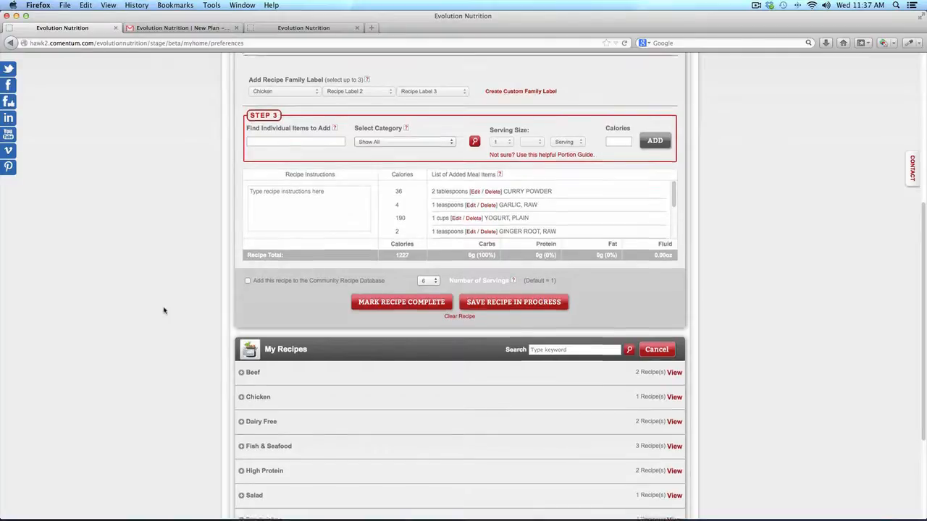
scroll(164, 311, up, 3)
scroll(163, 310, down, 4)
scroll(164, 310, down, 2)
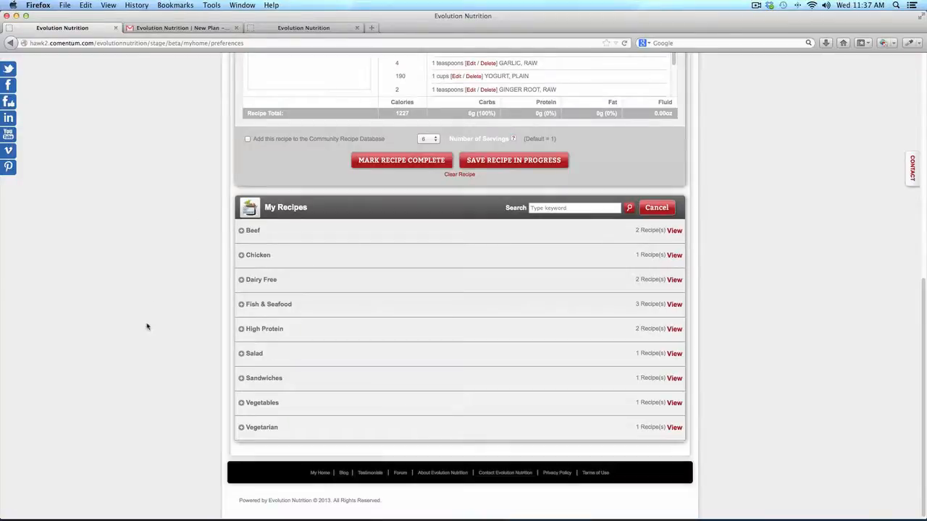
scroll(147, 327, up, 10)
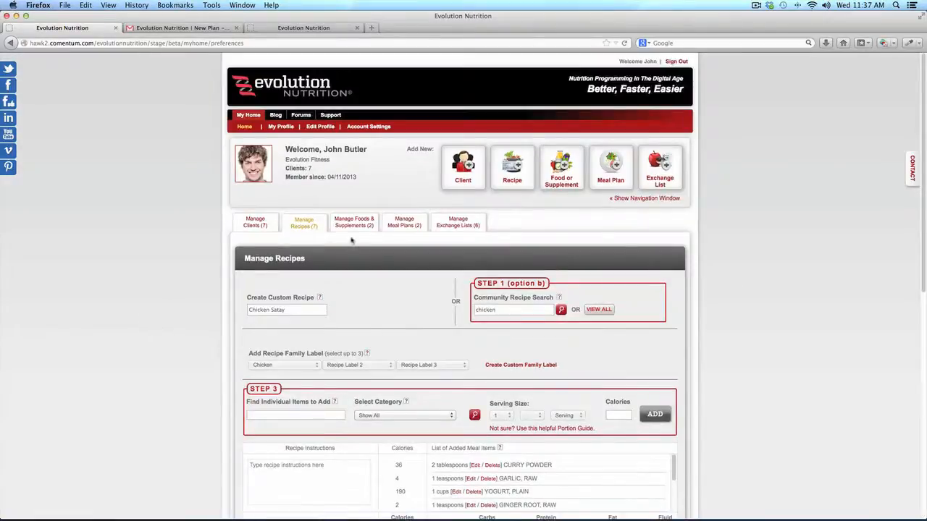
Discard the unsaved recipe, go to Manage Foods & Supplements and start adding a food
click(359, 232)
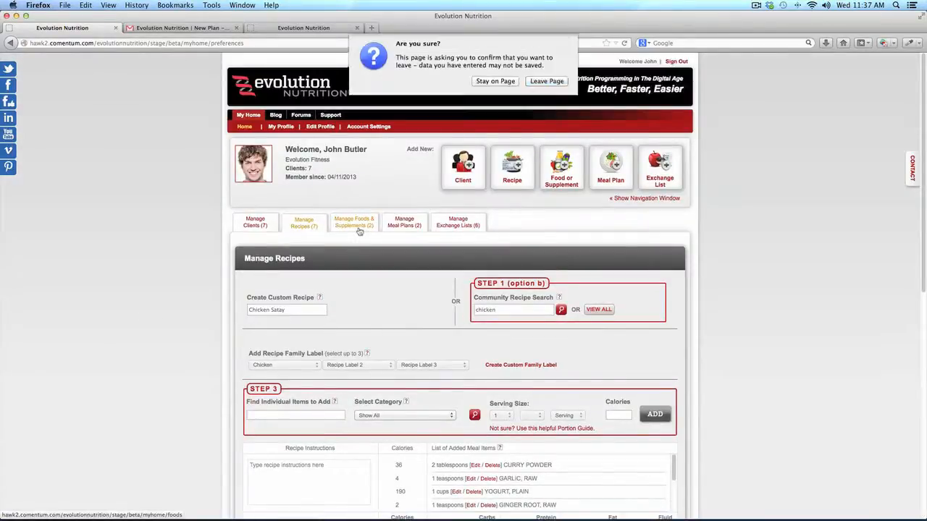
click(547, 56)
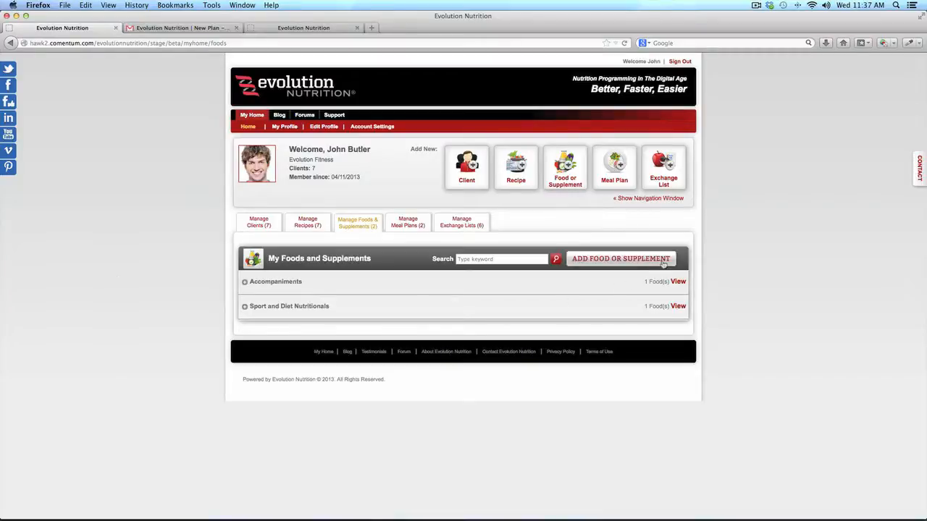
click(661, 262)
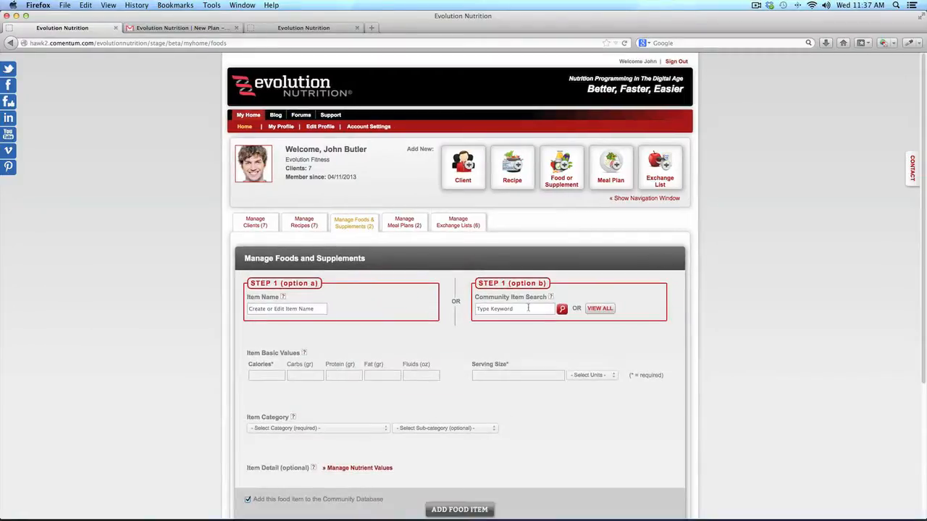
Name the new food 'Test Item', untick Community Database, then abandon it for Manage Exchange Lists
scroll(451, 346, down, 3)
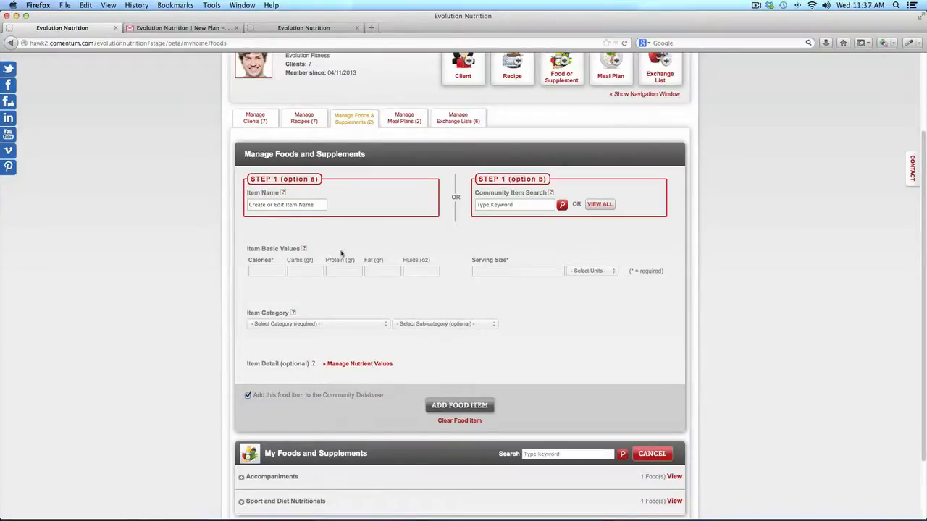
click(321, 204)
text(Test Item)
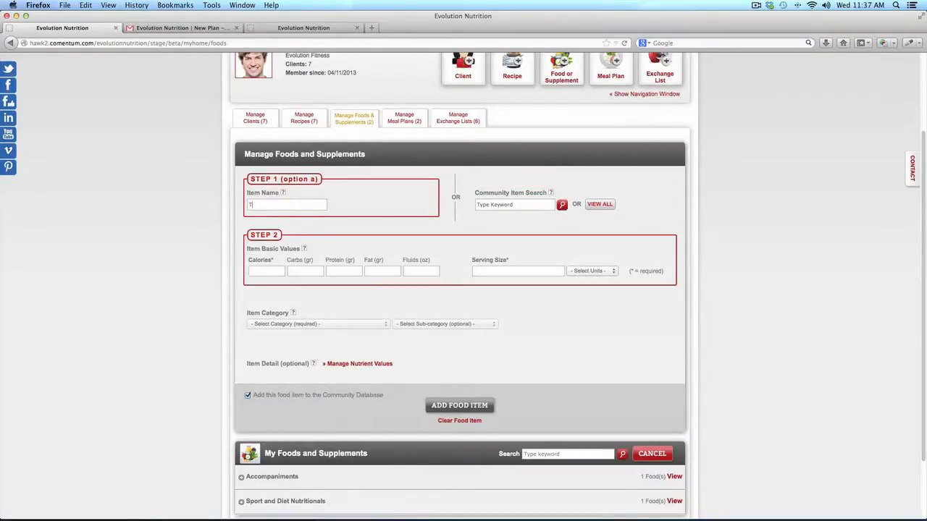
key(Tab)
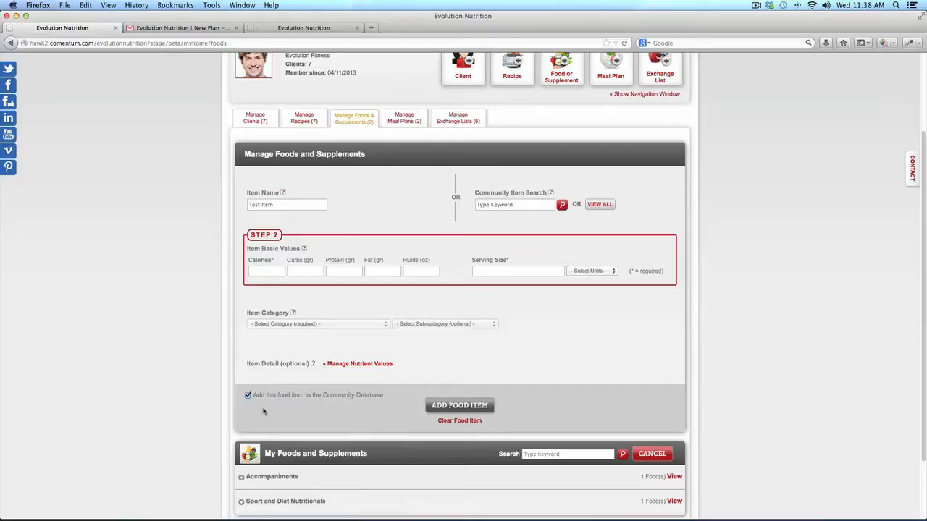
click(248, 396)
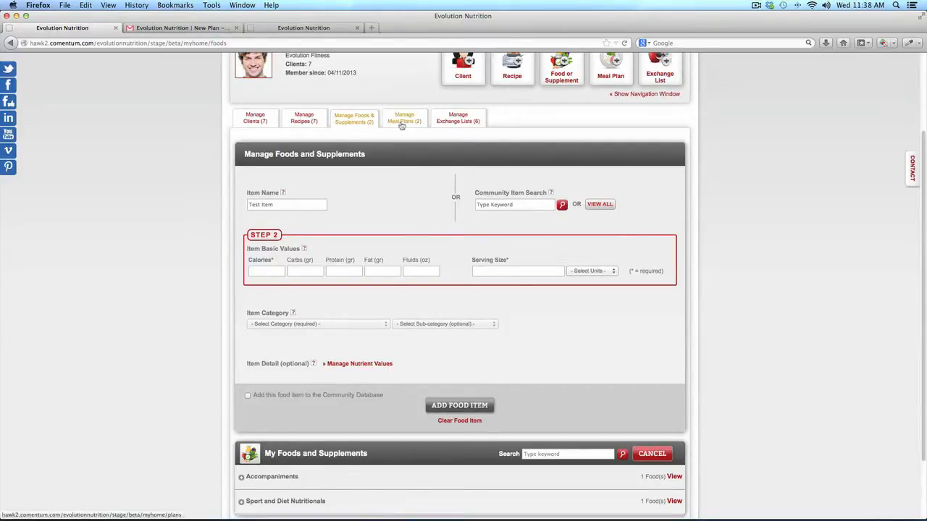
click(469, 123)
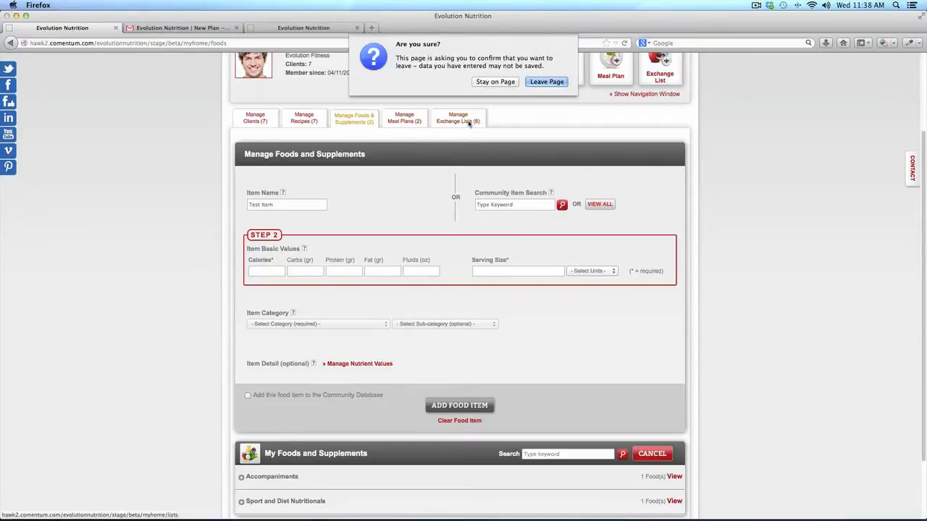
click(544, 80)
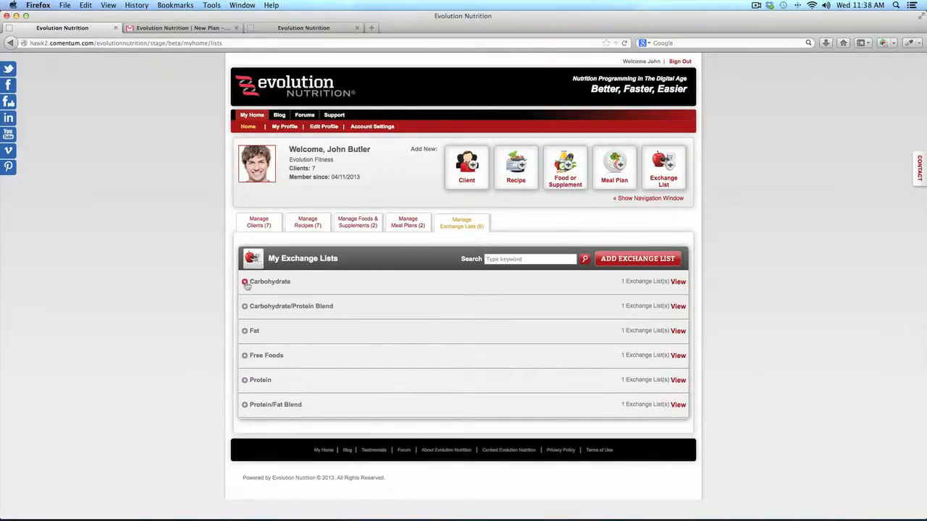
Expand and collapse the Carbohydrate exchange lists, then go to Manage Meal Plans
click(246, 281)
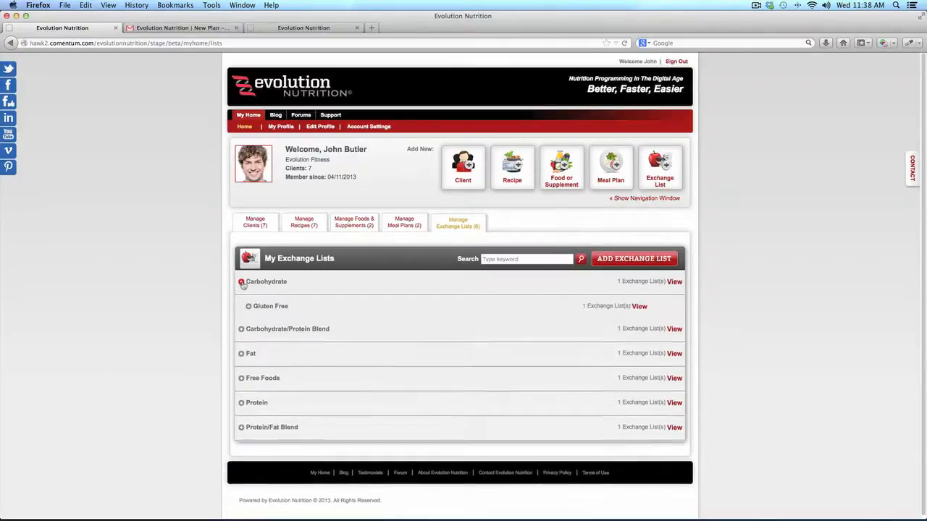
click(242, 283)
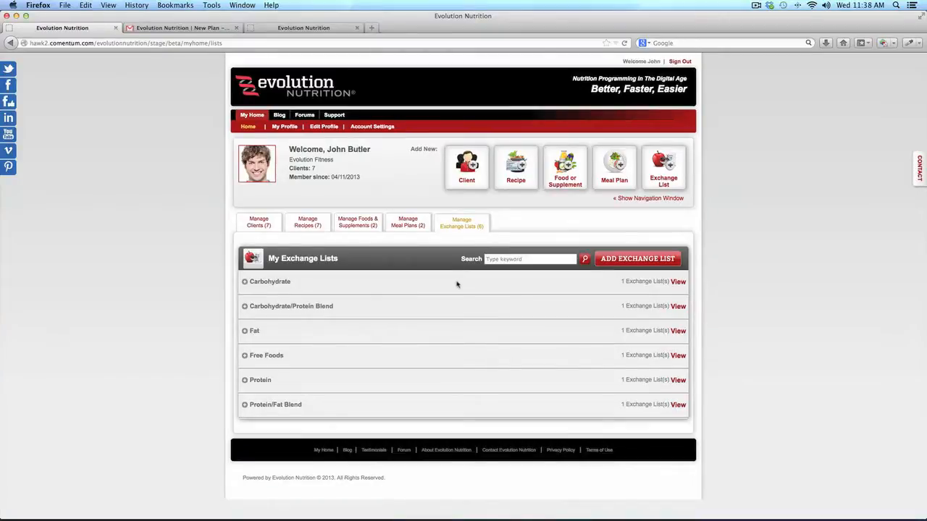
click(410, 226)
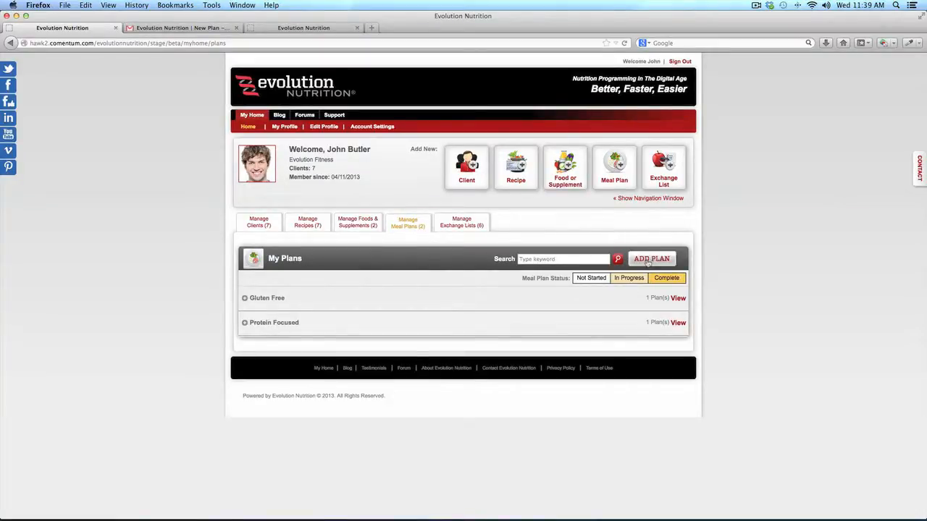
Add a plan from the community search 'blanced', choosing Balanced Nutrition Week 1, and save it for editing
click(650, 260)
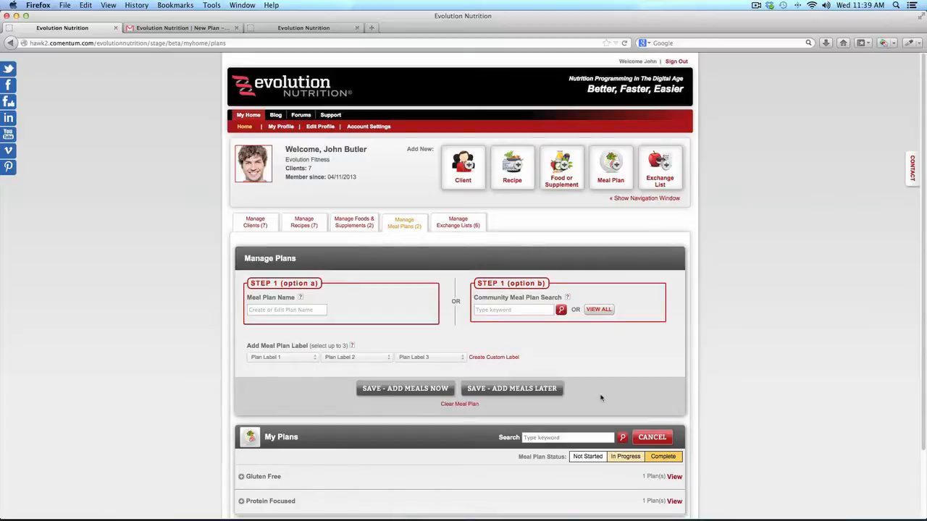
click(521, 311)
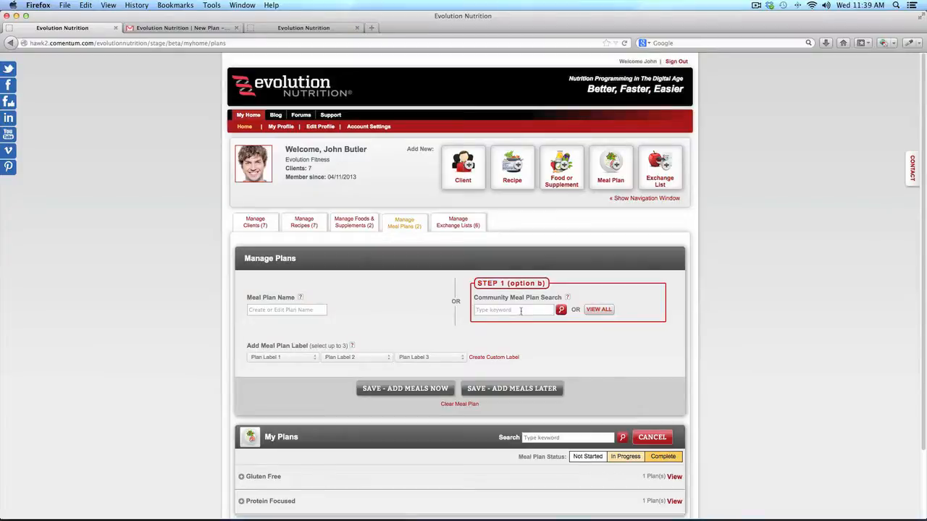
text(blanced)
key(Return)
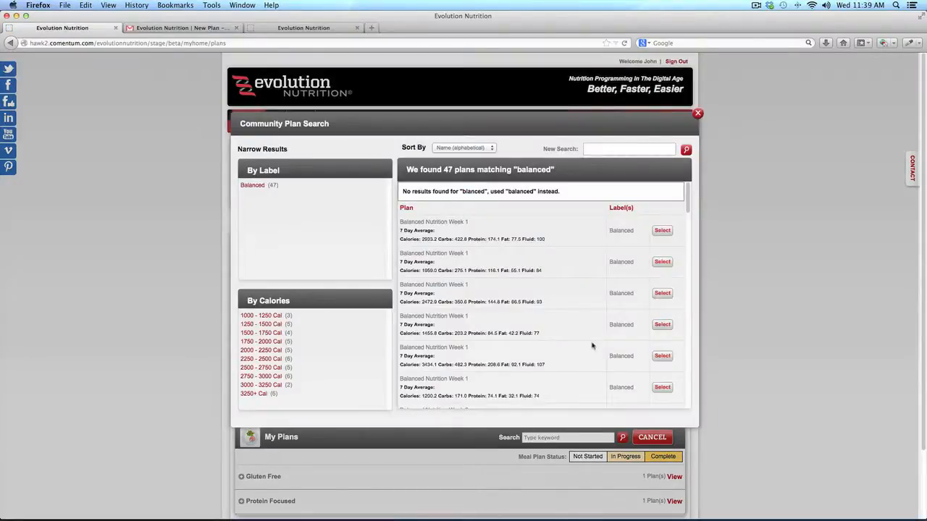
click(662, 231)
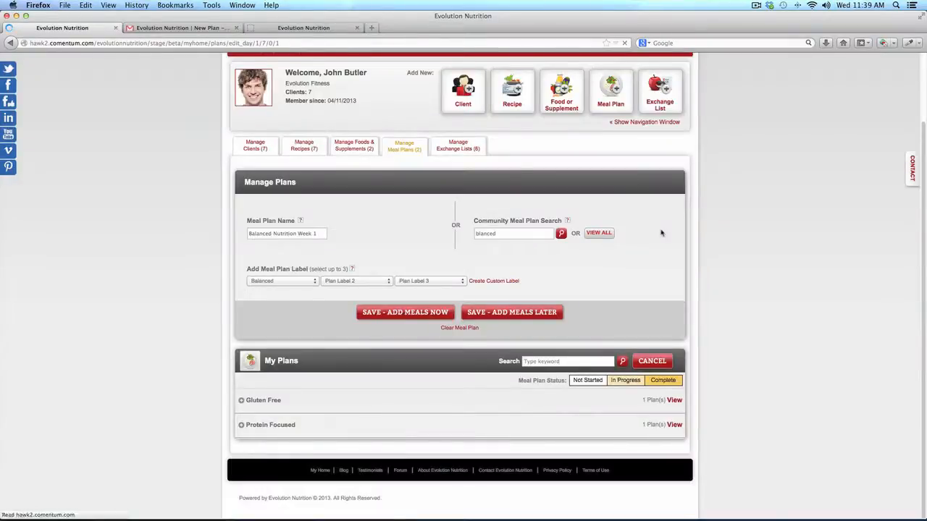
scroll(600, 369, down, 15)
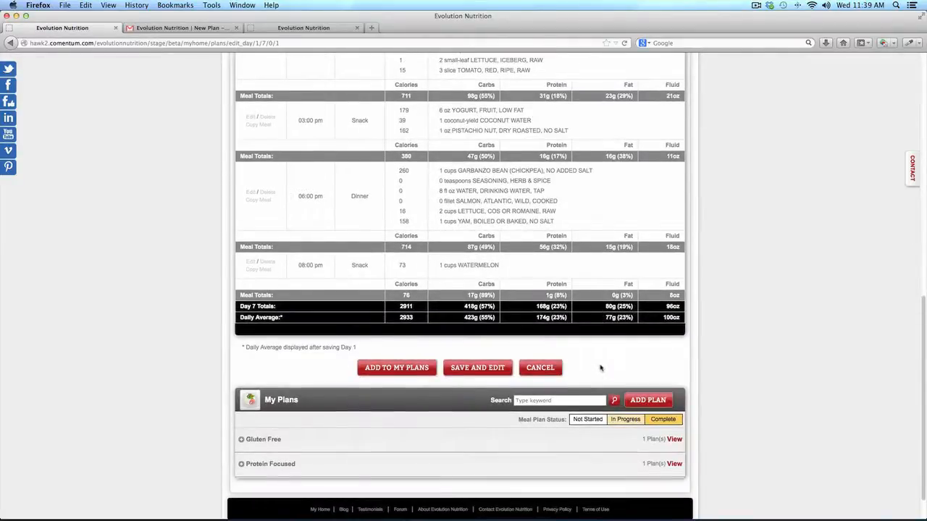
click(476, 373)
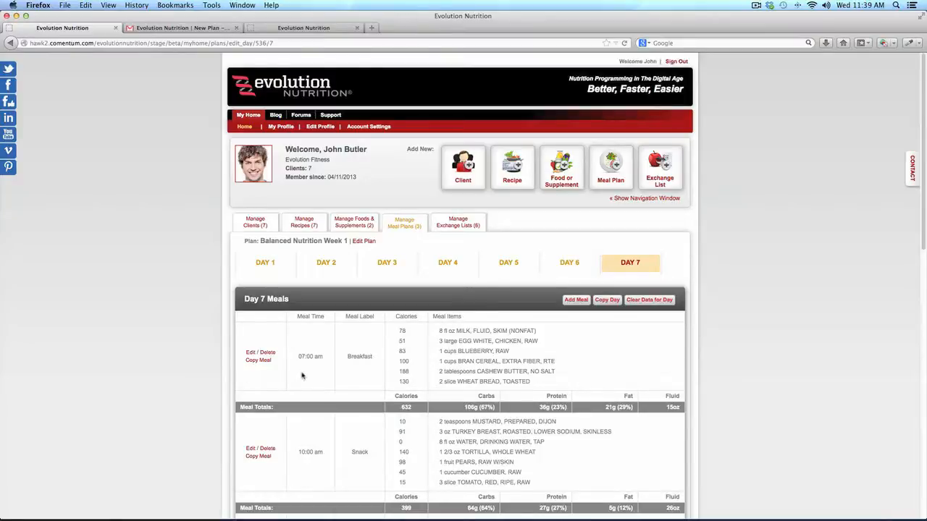
Scroll through the Day 7 plan, then return to Manage Clients on My Home
scroll(302, 375, down, 10)
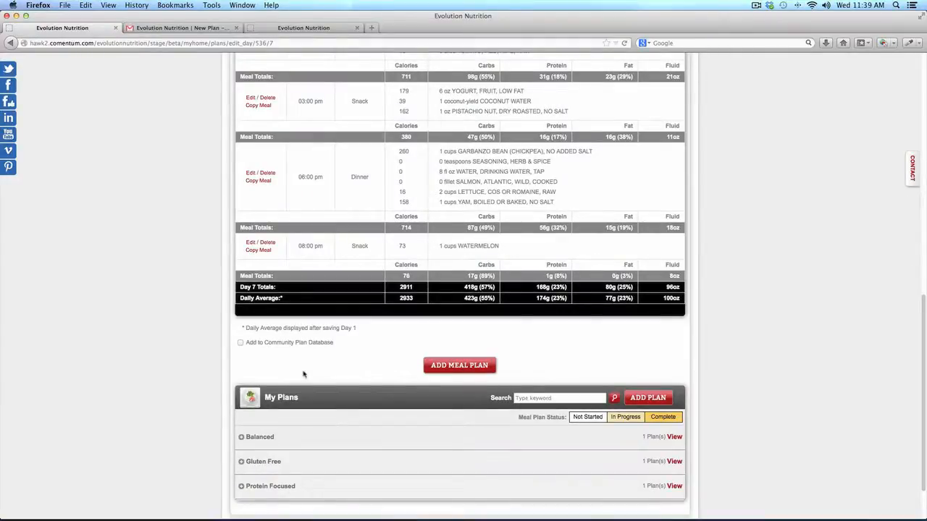
scroll(304, 375, up, 10)
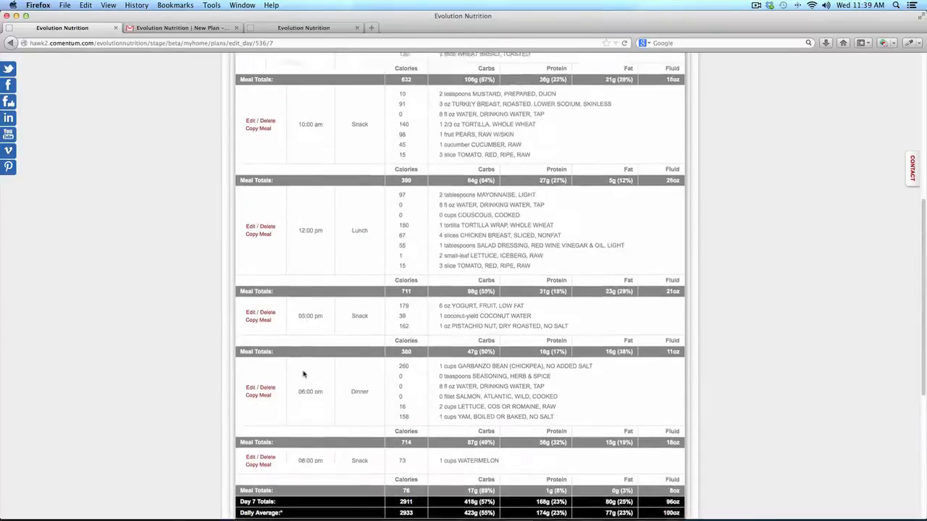
scroll(304, 374, up, 3)
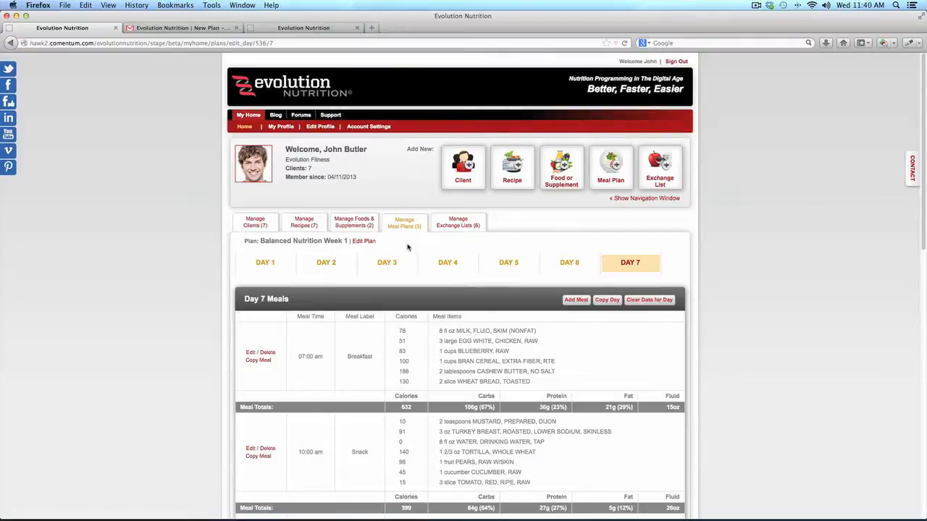
click(252, 228)
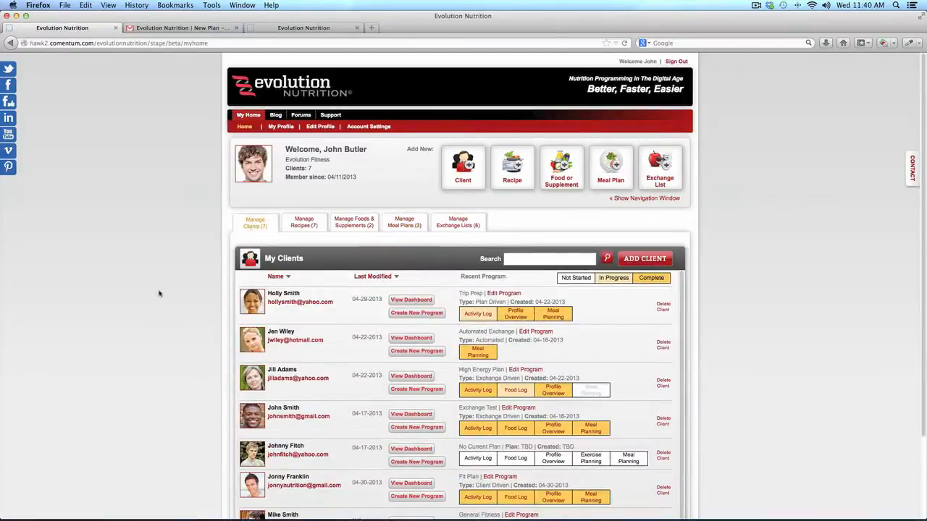
Open the second client's Automated Exchange meal plan, then return to My Clients
click(478, 353)
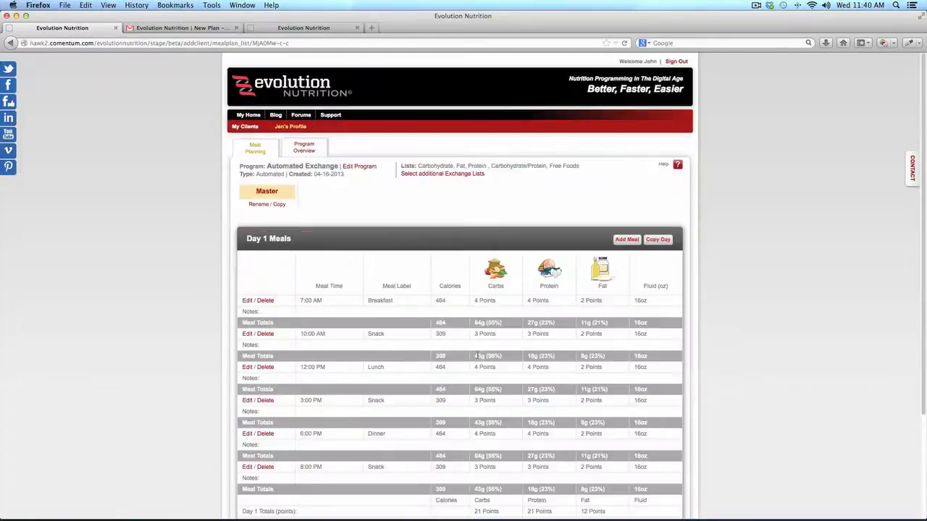
click(247, 126)
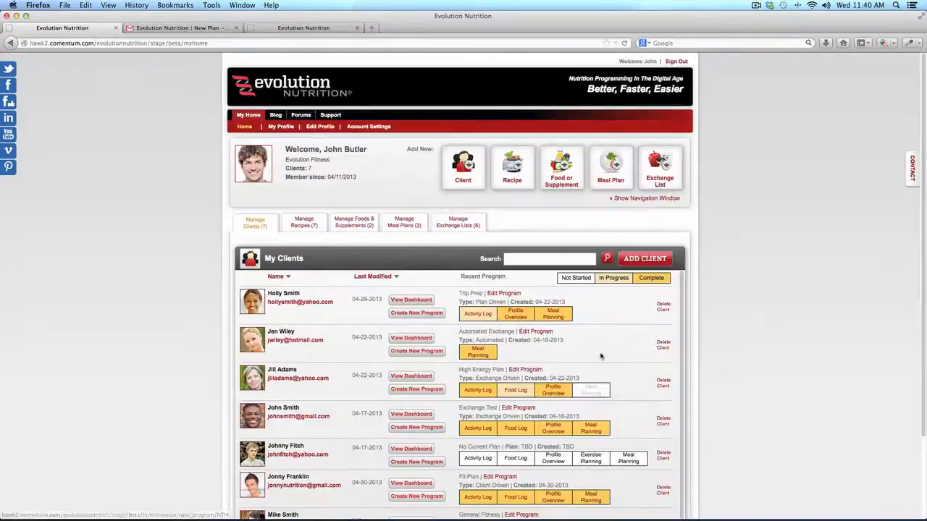
scroll(600, 357, down, 1)
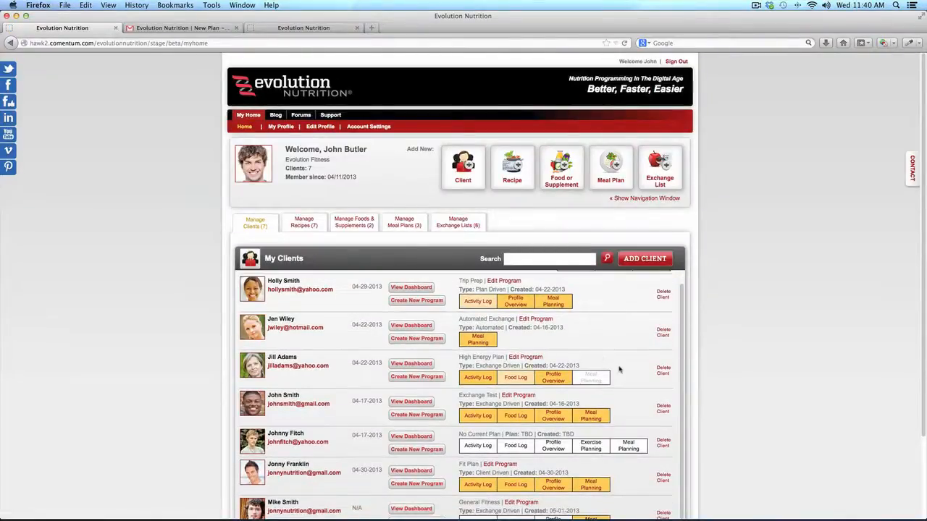
scroll(629, 376, down, 3)
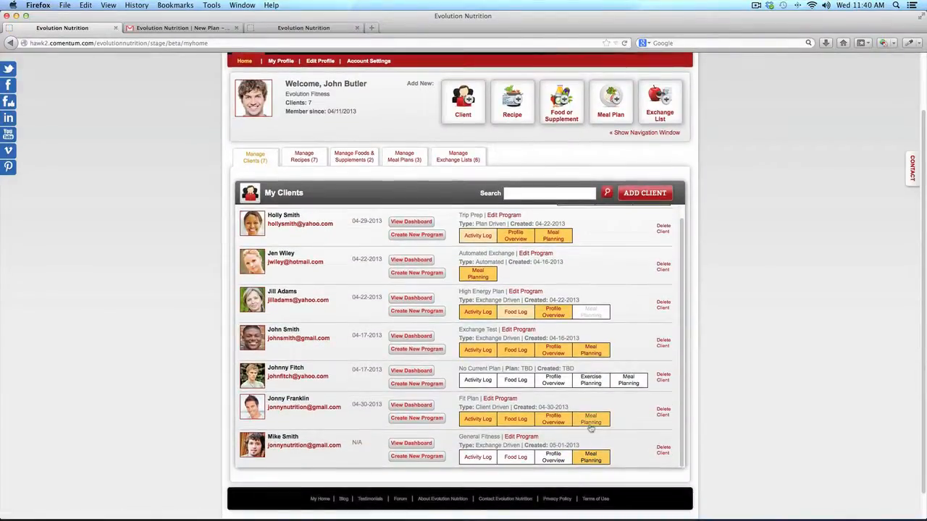
Open the first client's Trip Prep meal plan (Protein Focus Week 4) and view its Day 7 meals
click(555, 239)
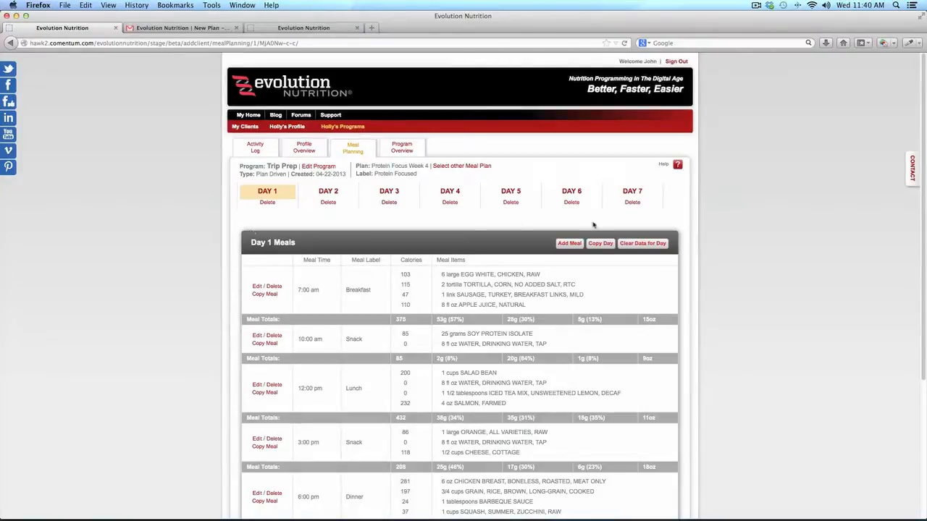
scroll(472, 227, down, 5)
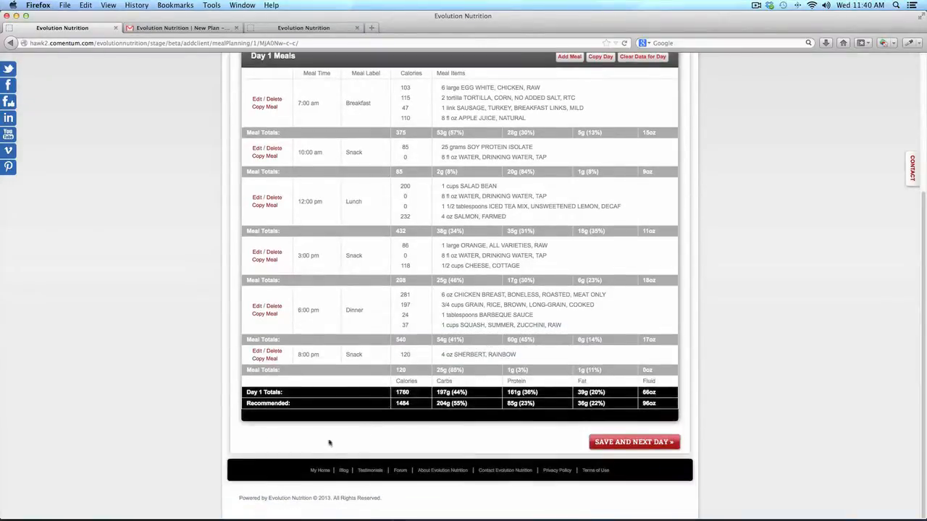
scroll(465, 441, up, 5)
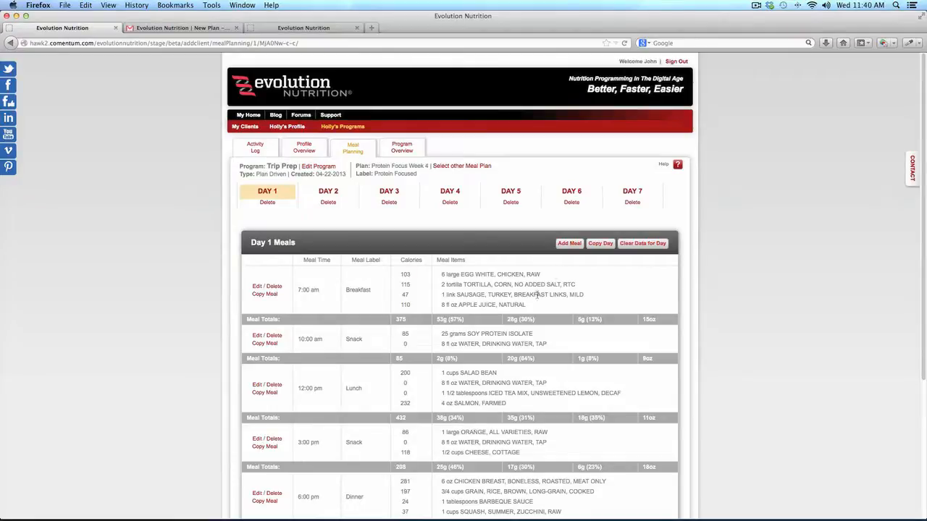
click(632, 192)
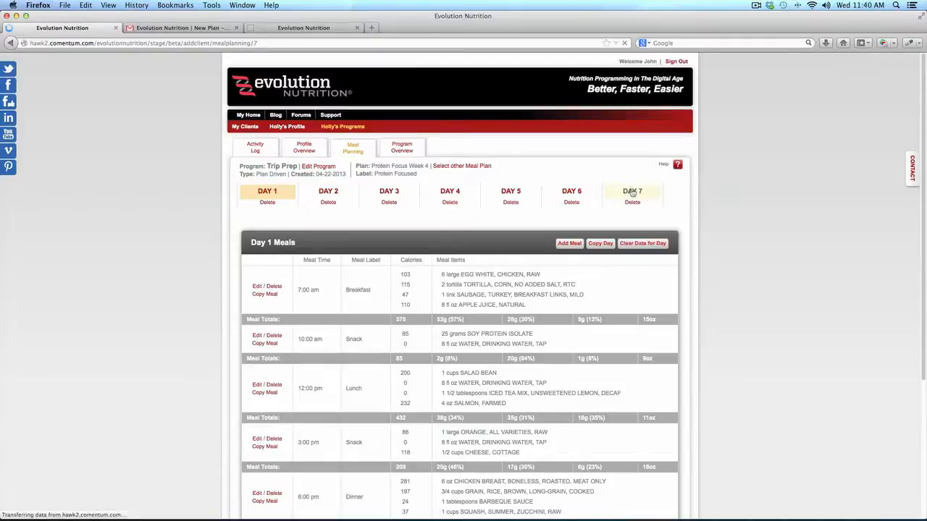
scroll(536, 315, down, 5)
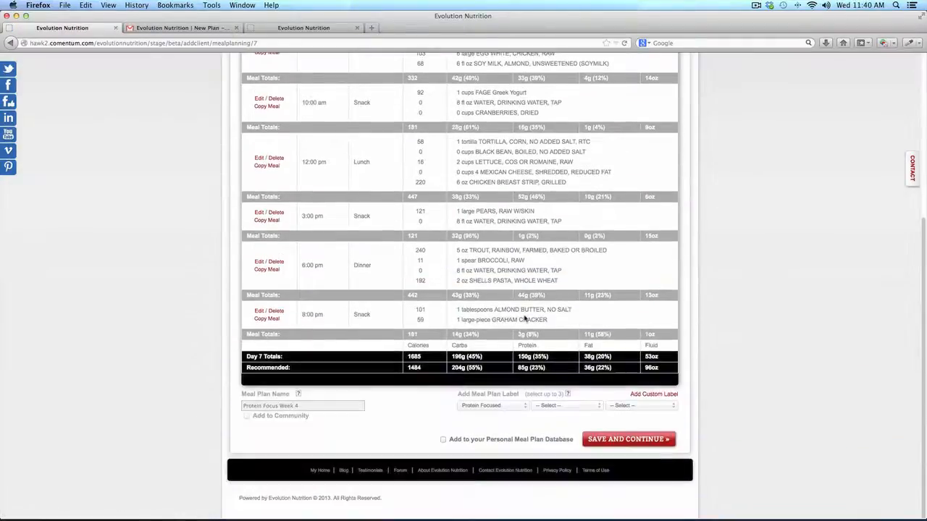
Add the plan to the Personal Meal Plan Database as 'Ed's High Protein' and save and continue
click(444, 440)
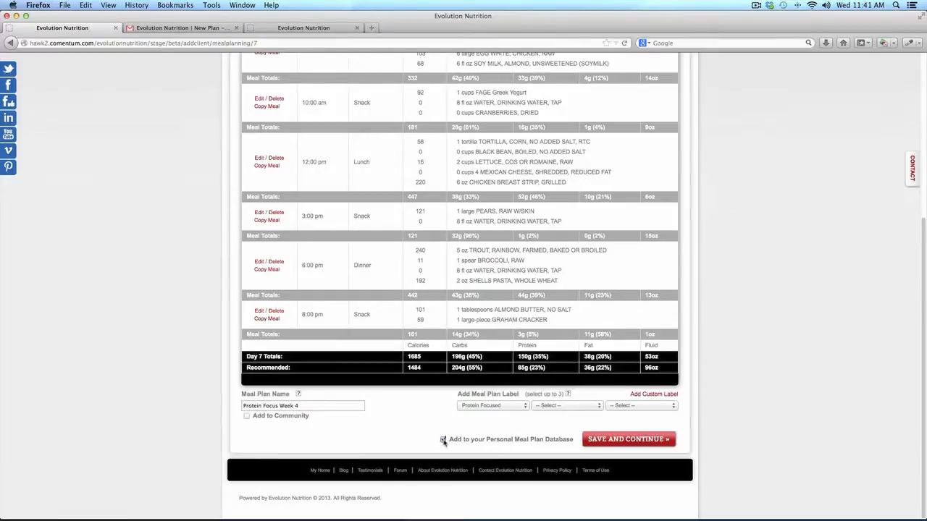
click(311, 406)
drag(311, 406, 171, 399)
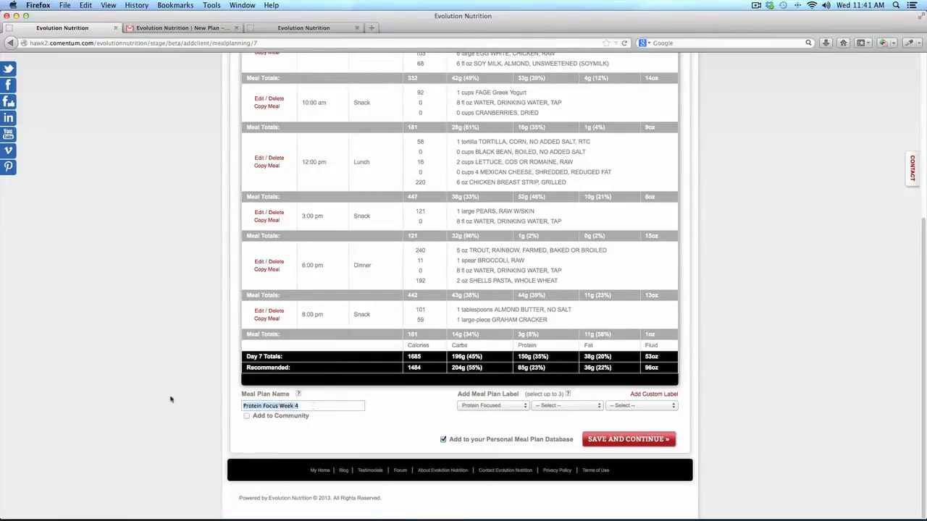
text(Ed's)
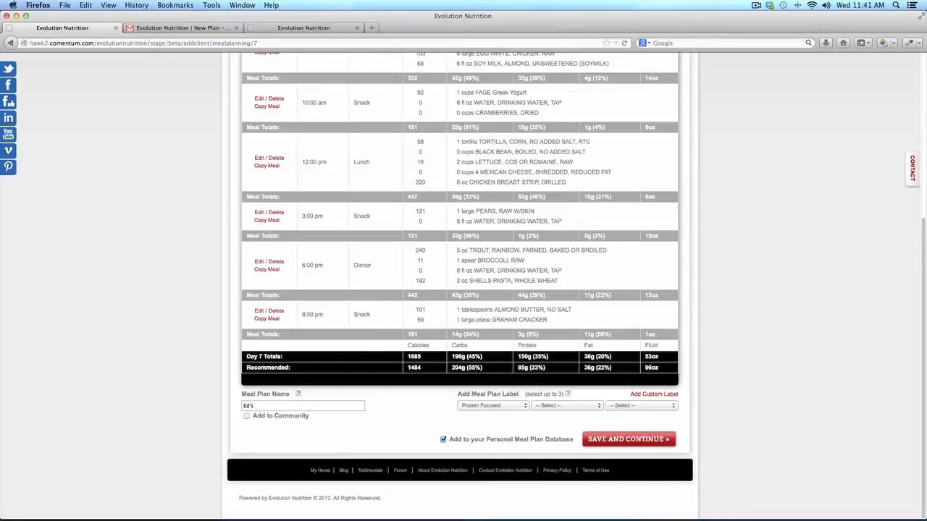
text(igh Protein)
click(628, 442)
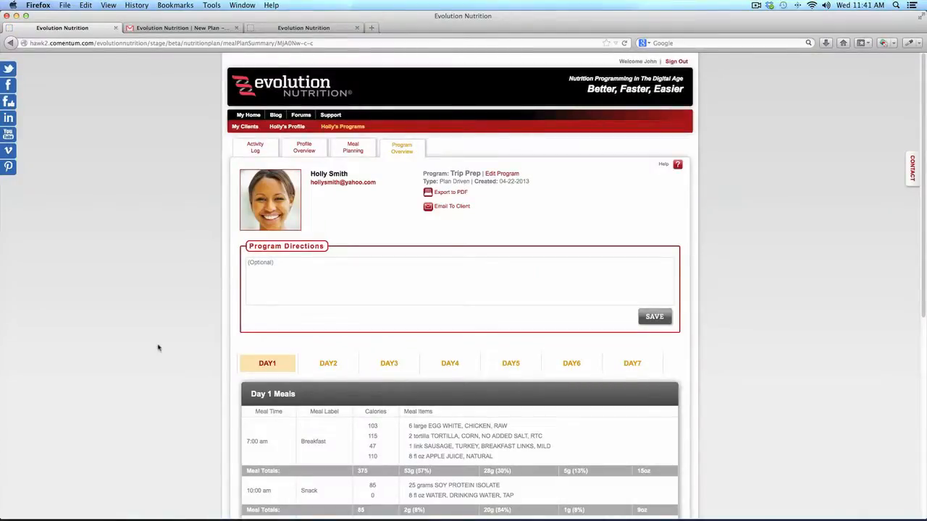
Edit the Day 1 breakfast meal of Ed's High Protein plan in recipe-search mode
click(353, 150)
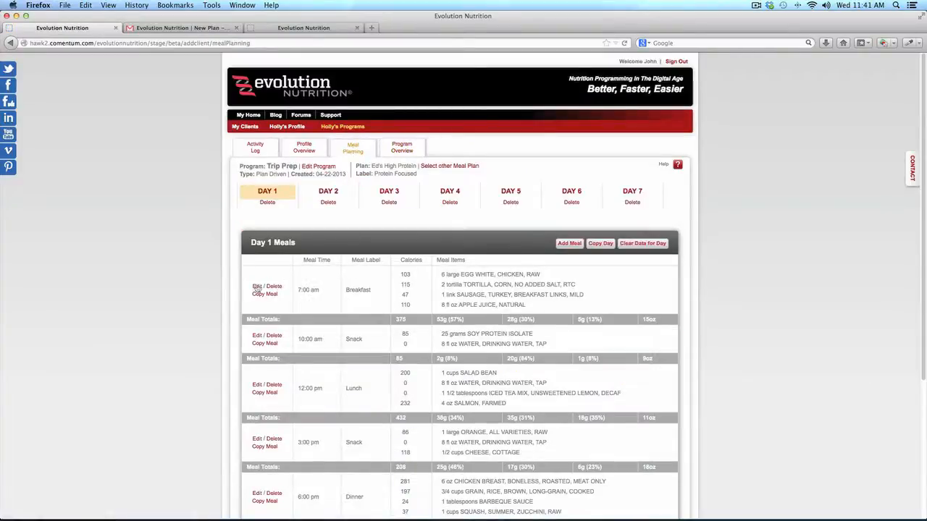
click(257, 287)
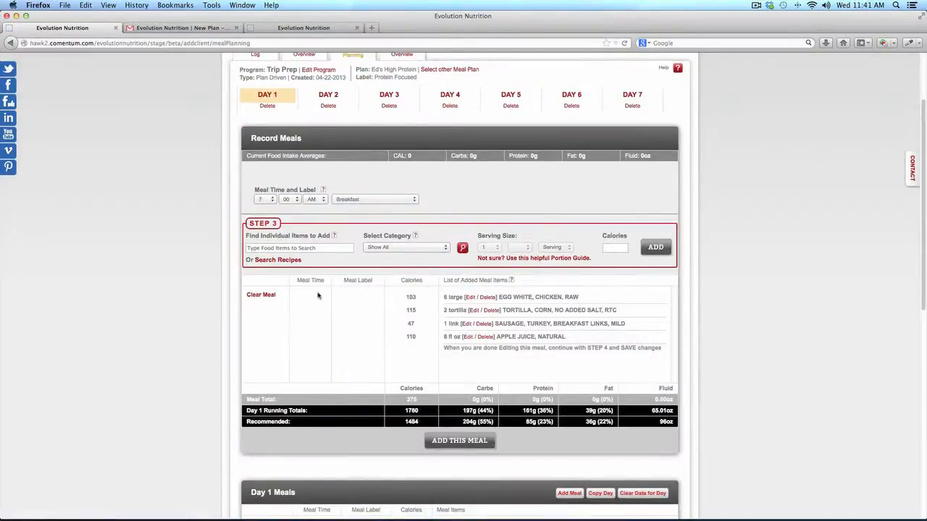
click(292, 261)
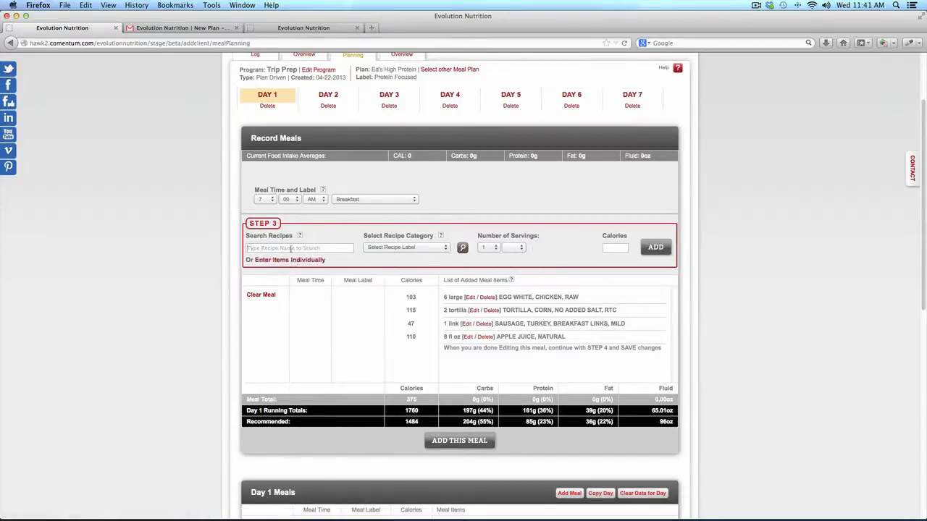
Search recipes for 'chicken', toggling between My Database Only and Entire Database results
click(292, 248)
text(chicken)
click(462, 248)
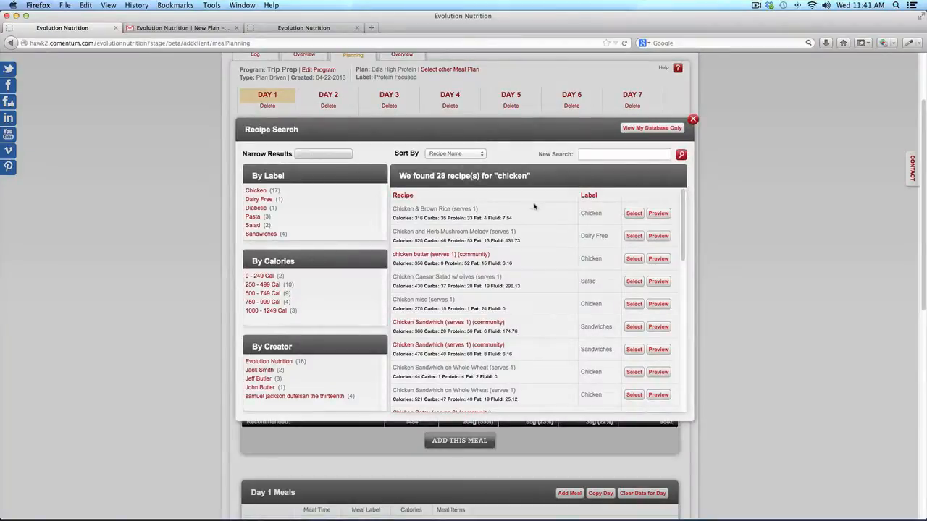
click(635, 128)
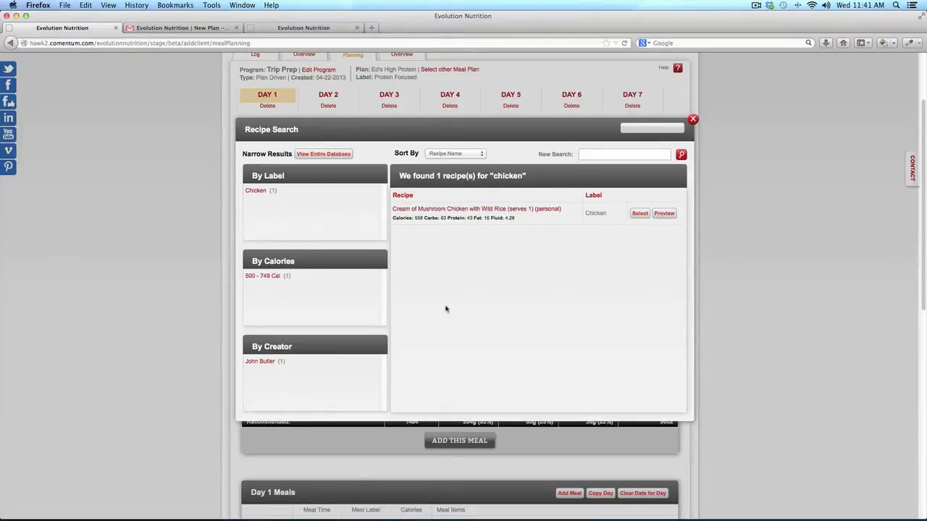
click(325, 157)
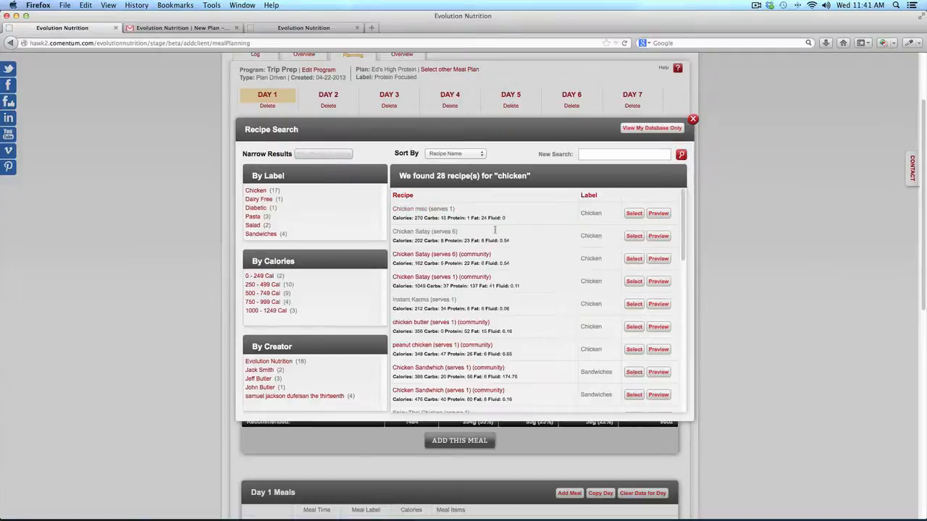
click(693, 119)
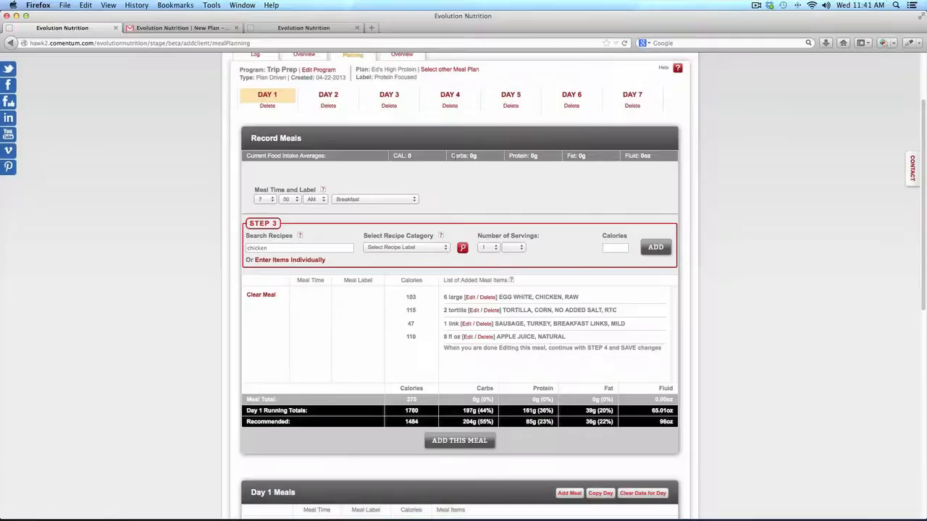
click(457, 70)
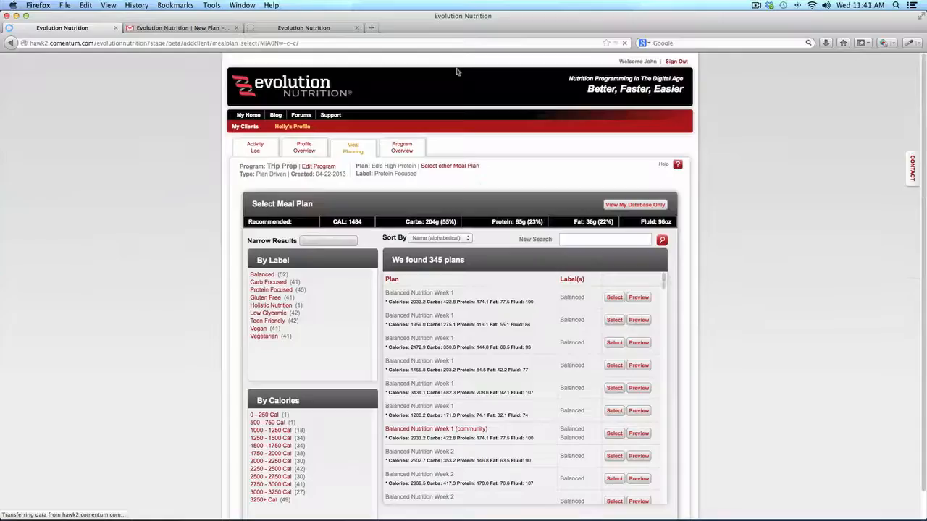
Switch the meal plan list to My Database Only, then back to Entire Database to show all 345 plans
click(634, 206)
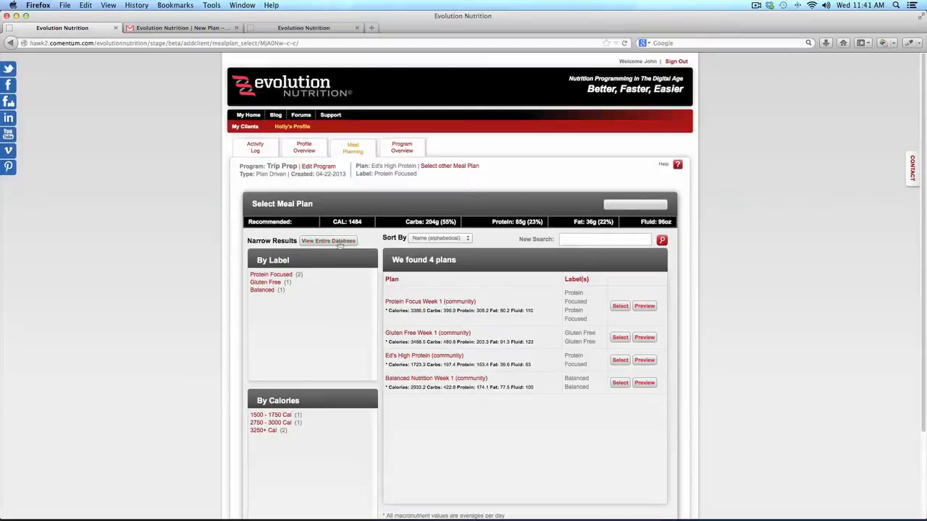
click(339, 243)
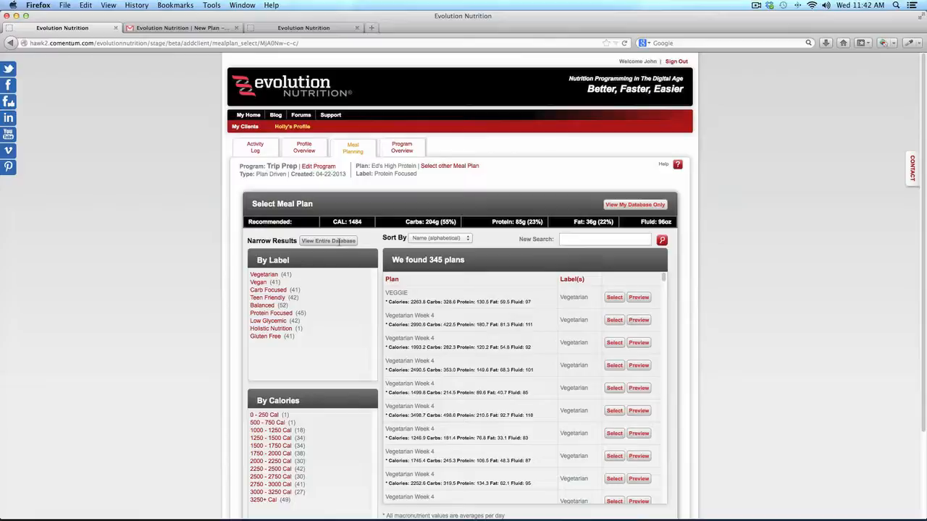
click(339, 241)
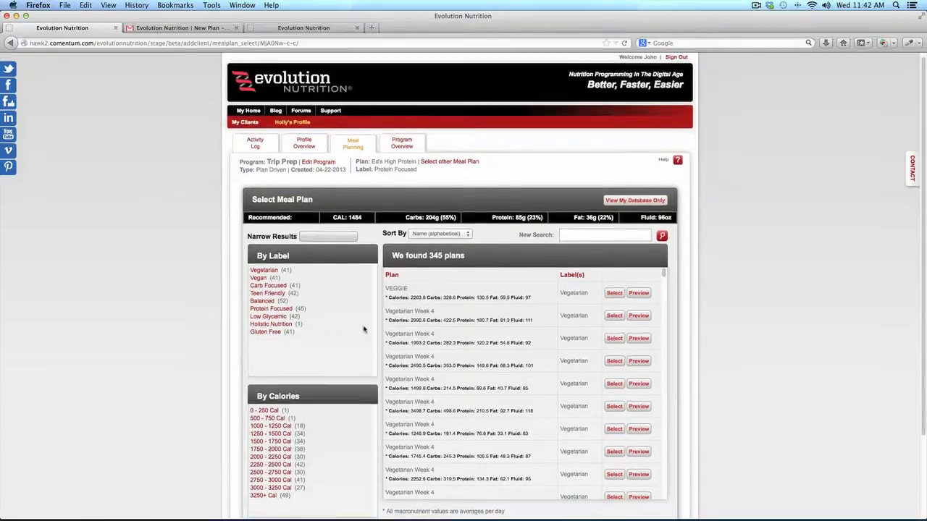
scroll(322, 246, down, 1)
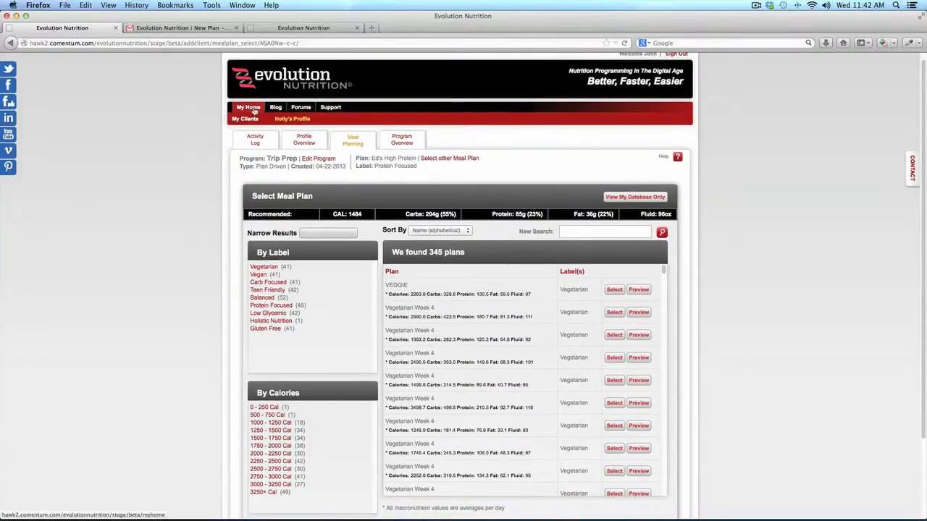
From the home page, view the trainer's community profile with its About section, photos and video
click(253, 109)
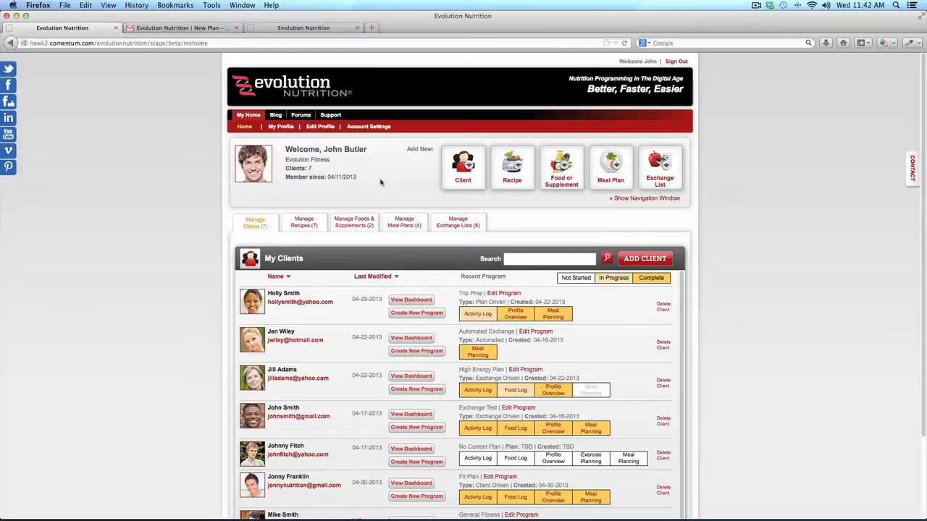
click(281, 127)
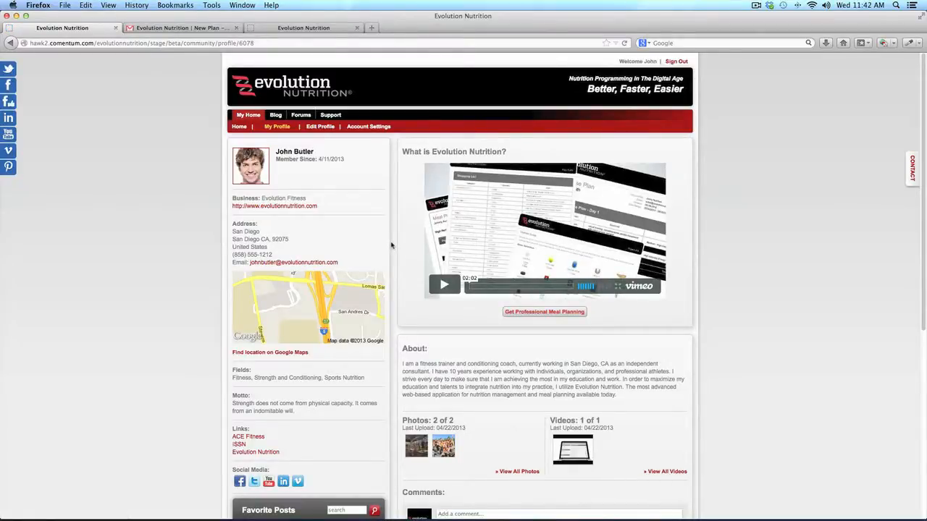
scroll(392, 246, down, 3)
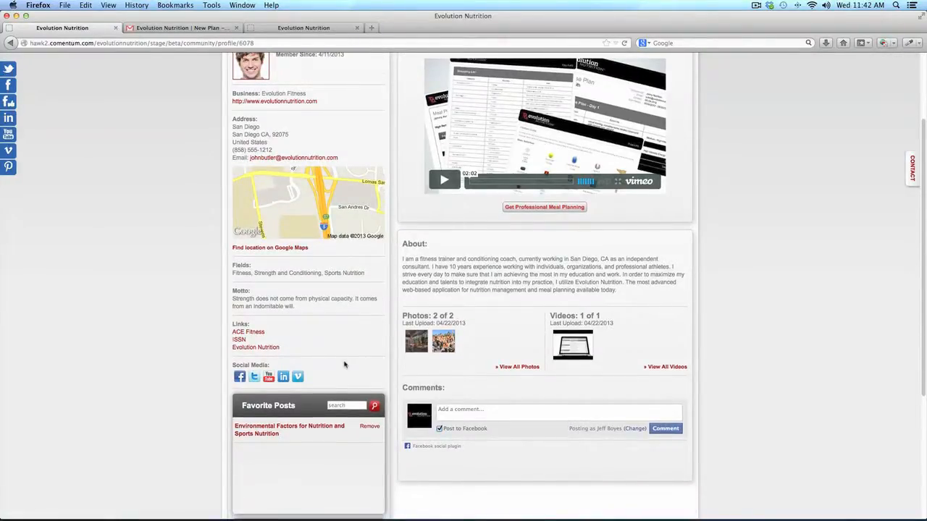
scroll(318, 428, down, 1)
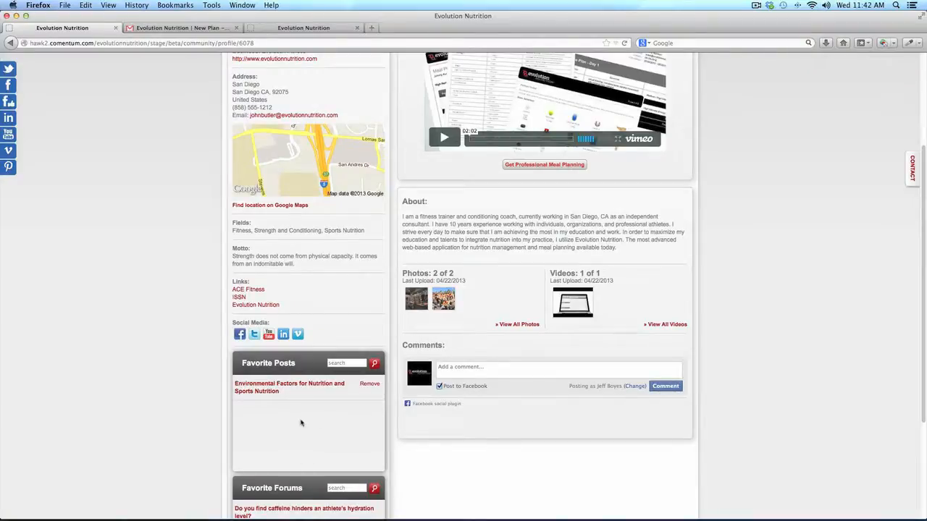
scroll(371, 333, up, 2)
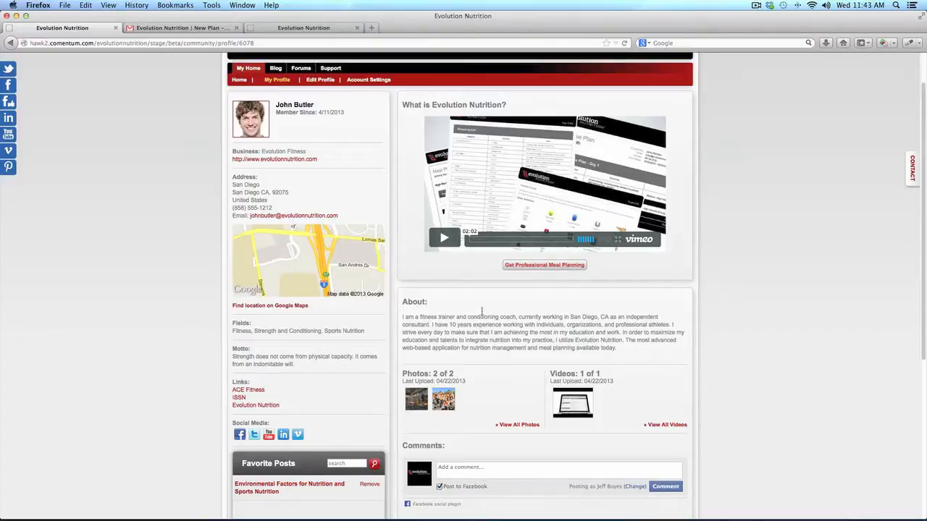
click(321, 82)
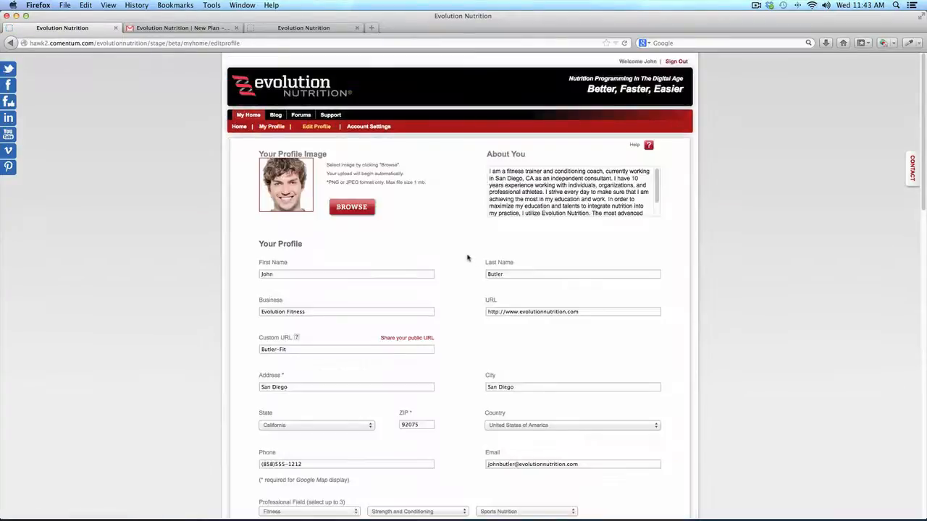
scroll(466, 259, down, 5)
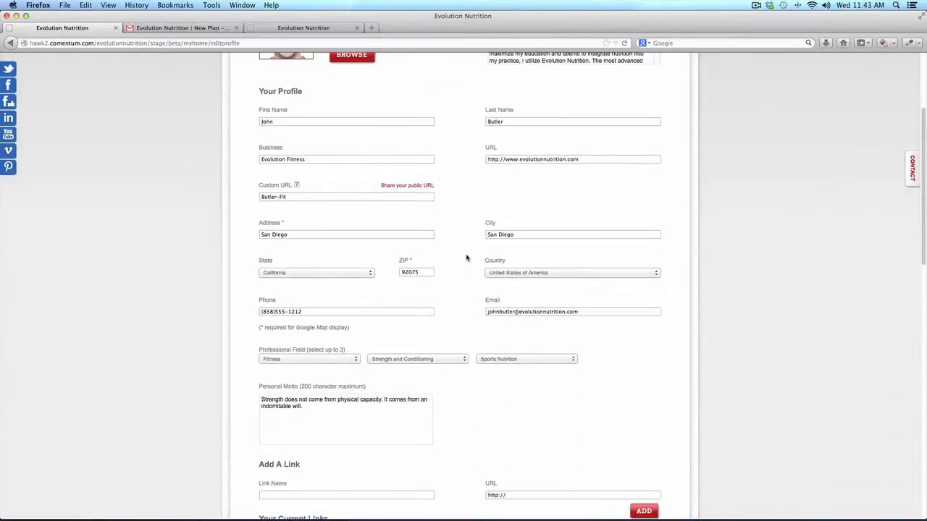
scroll(466, 259, down, 7)
scroll(466, 259, down, 13)
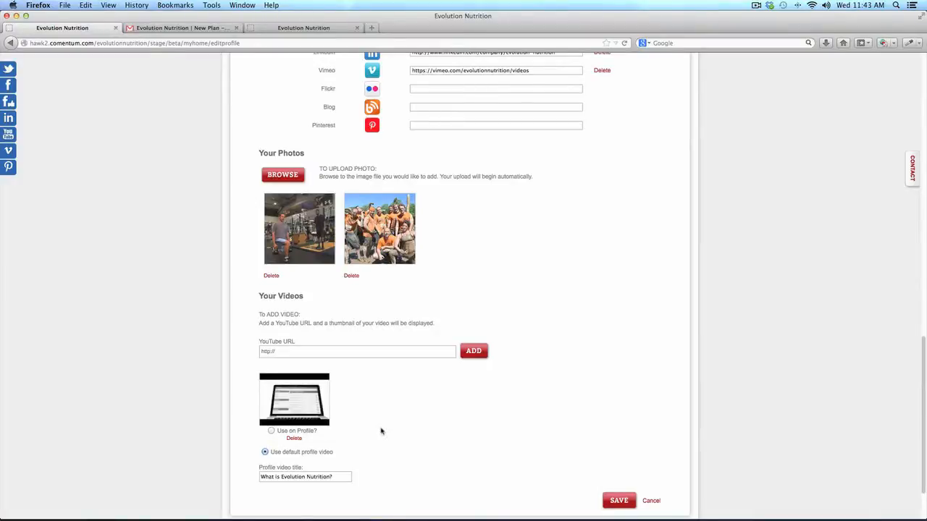
scroll(382, 432, up, 15)
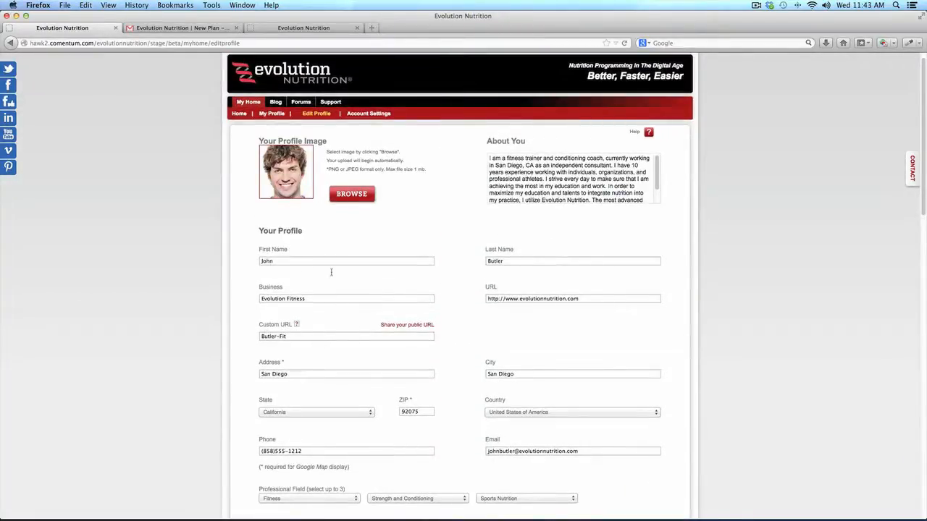
click(420, 325)
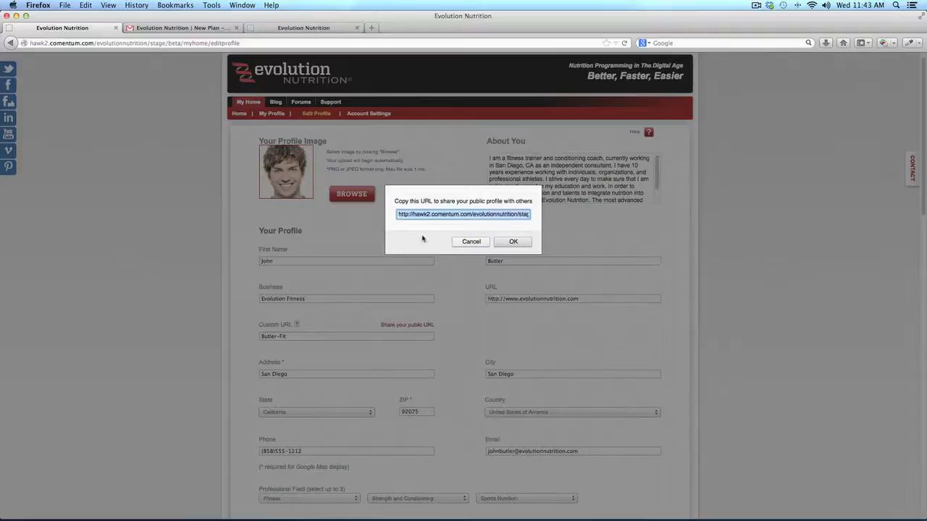
click(520, 244)
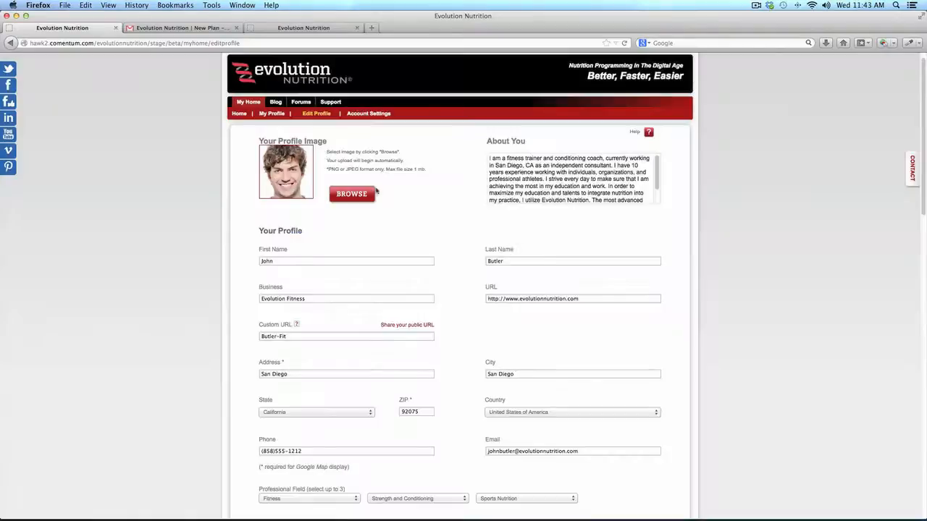
click(276, 114)
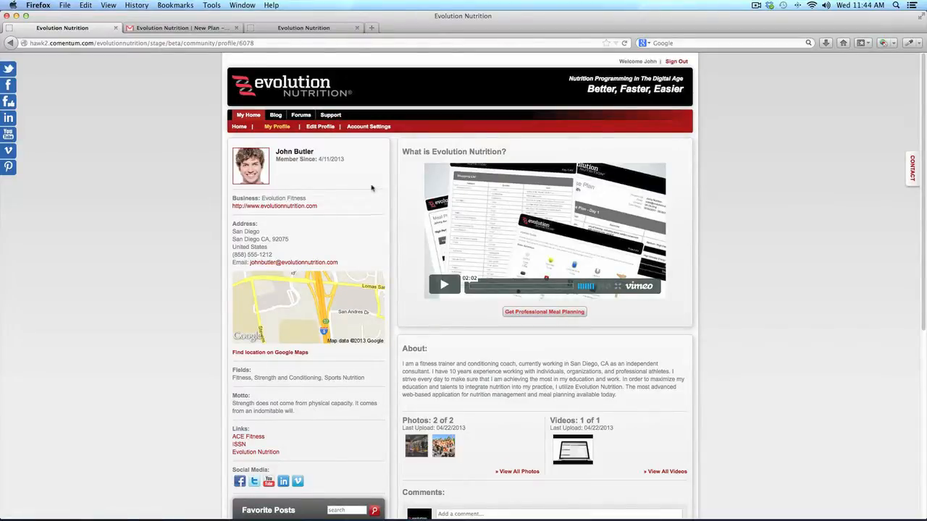
Set the site builder tagline to 'Get Fit' under Account Settings > Design
click(370, 127)
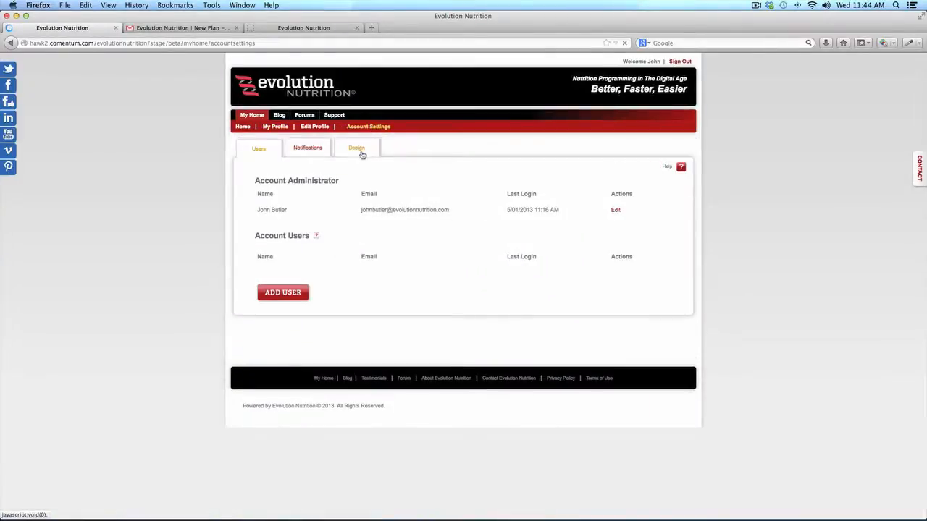
click(361, 152)
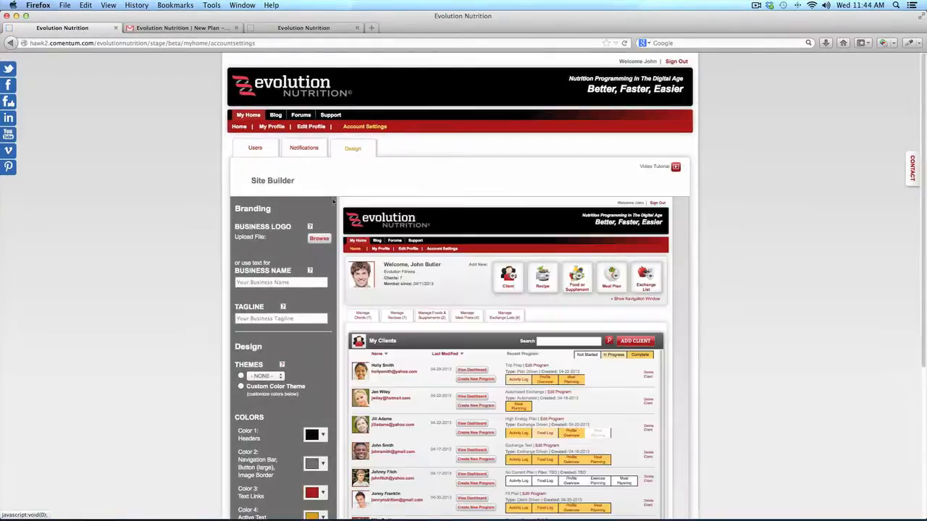
scroll(343, 192, down, 3)
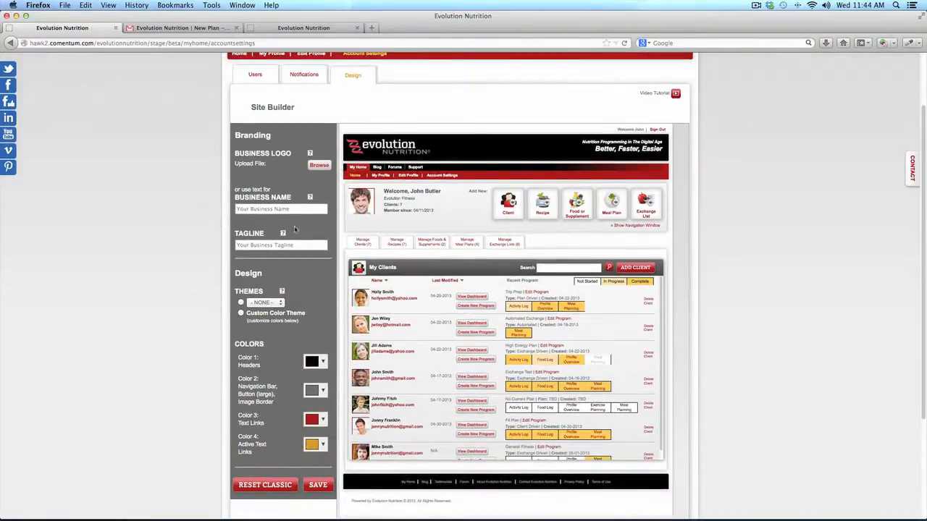
text(Get Fit)
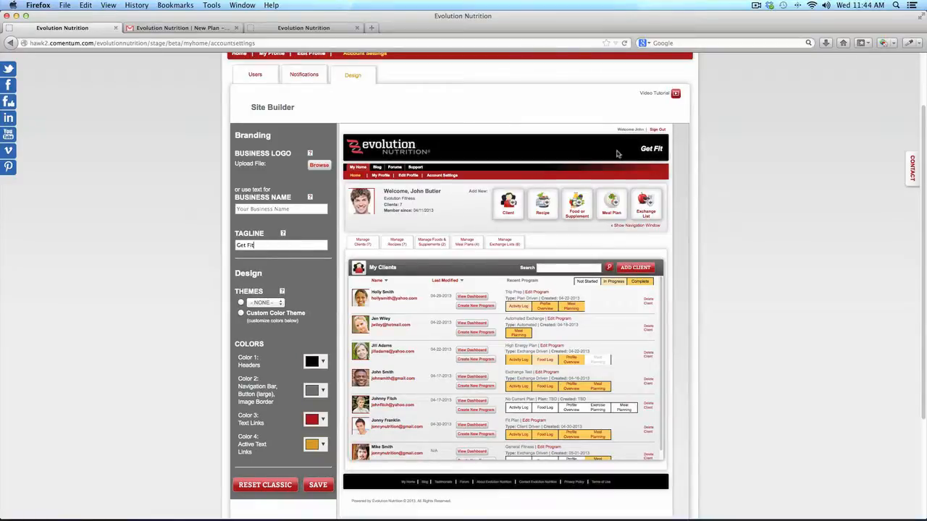
Make Color 1 headers blue and Color 3 text links purple, then show the Record Activities tab
click(323, 362)
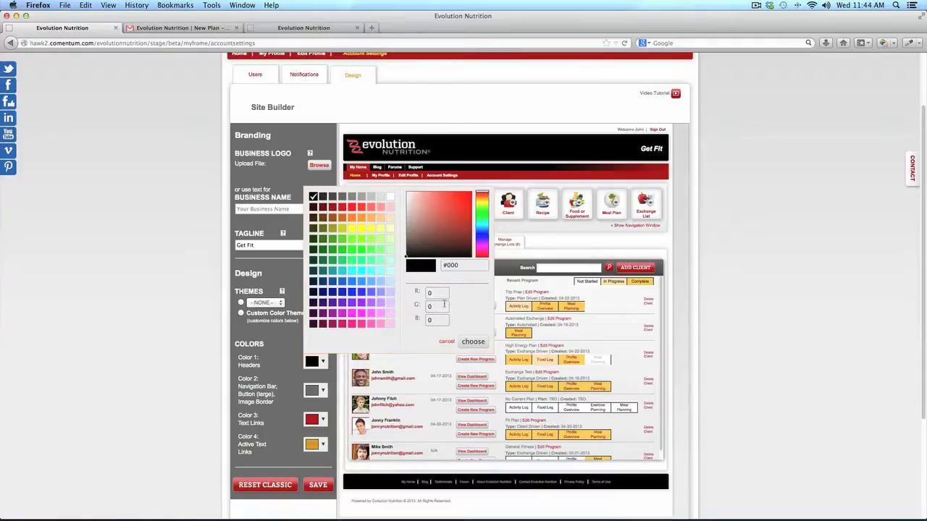
click(351, 292)
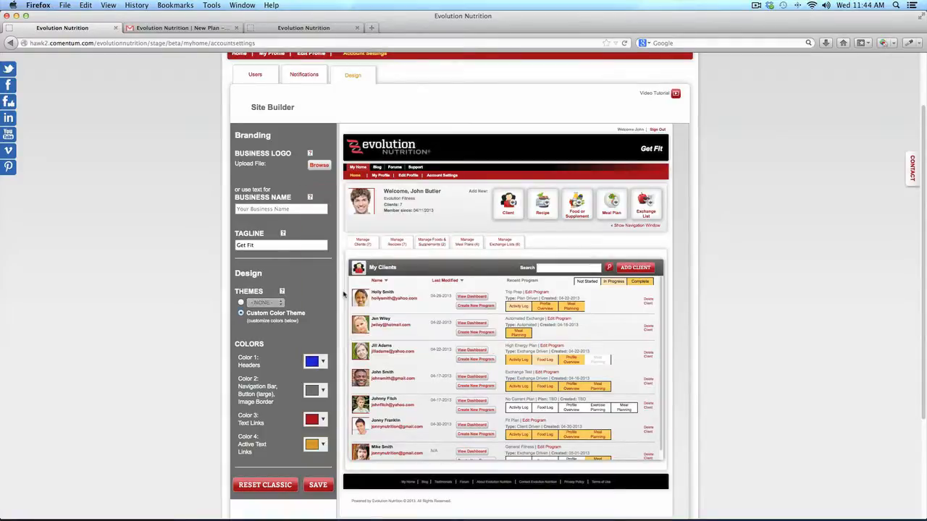
click(323, 420)
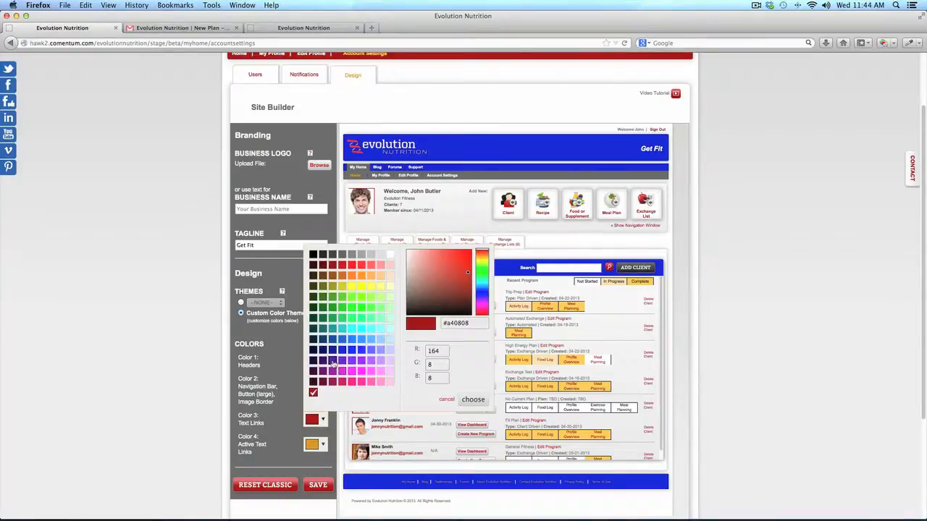
click(336, 361)
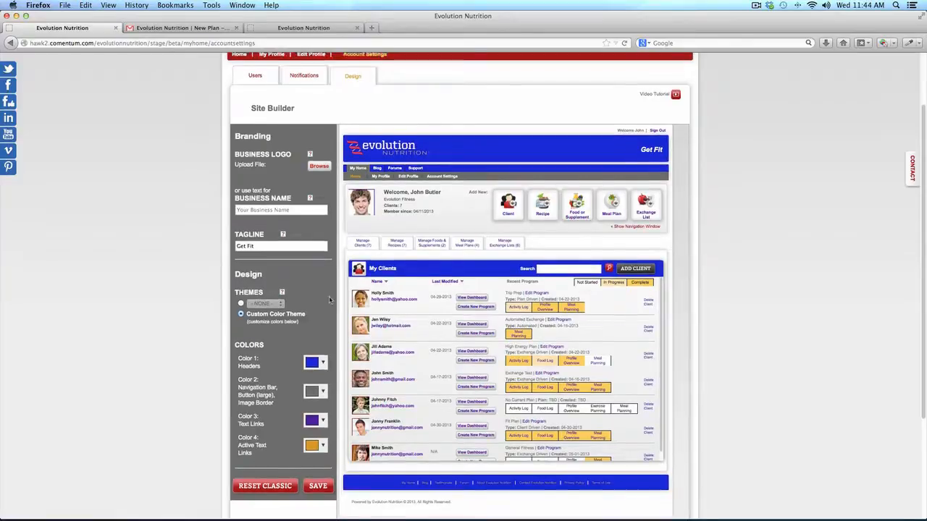
scroll(328, 296, up, 2)
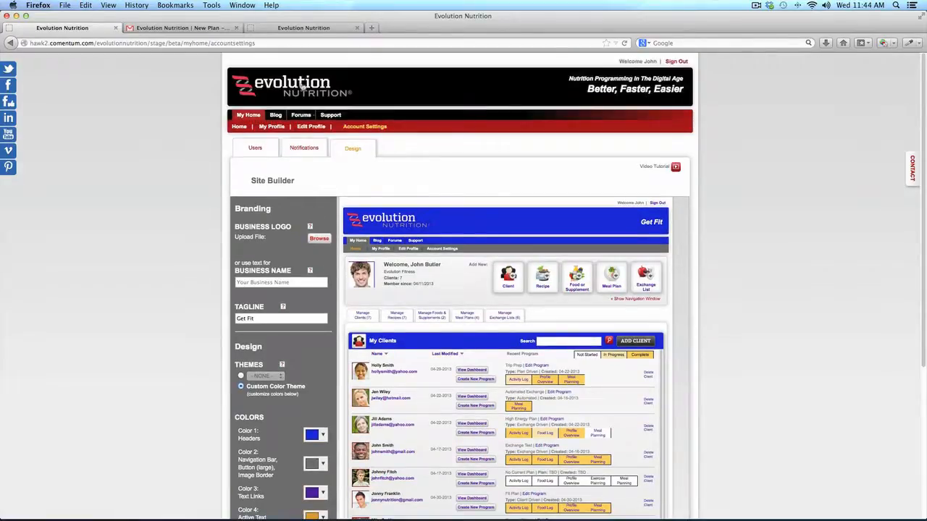
click(316, 29)
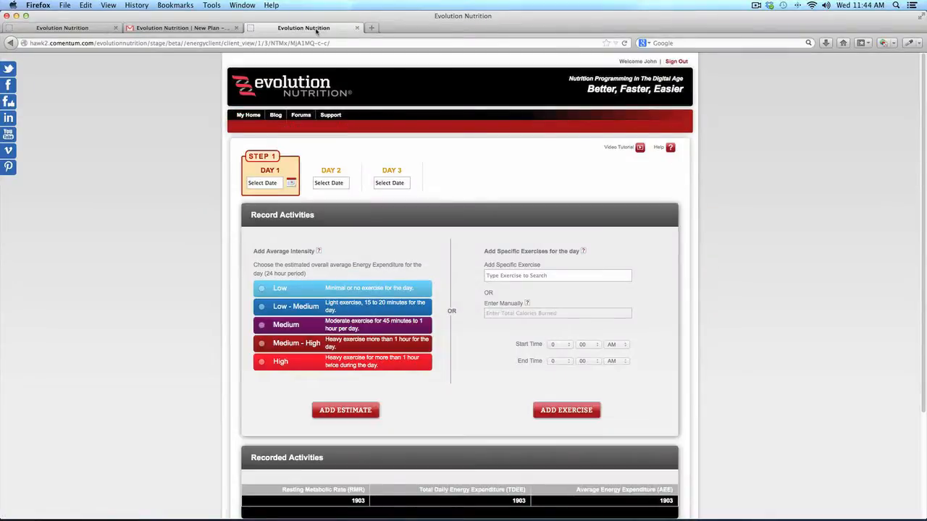
Review the Day 1 meal table on page 2 of plan.pdf in Acrobat, then return to Firefox
mouse_move(683, 517)
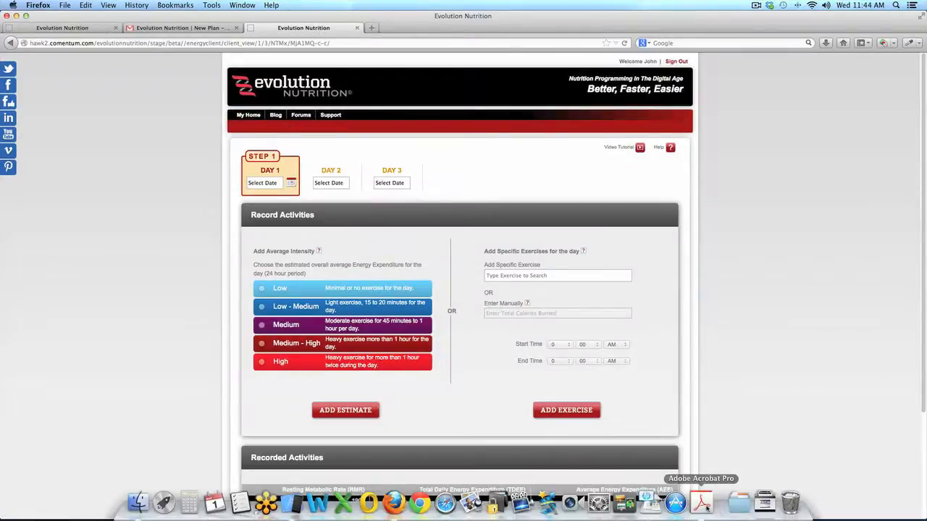
click(701, 503)
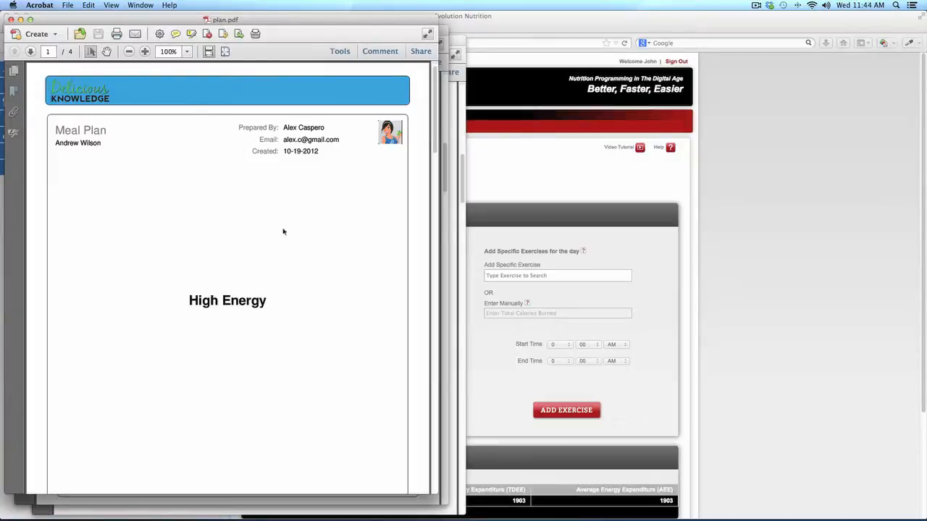
scroll(288, 230, down, 1)
scroll(287, 230, down, 10)
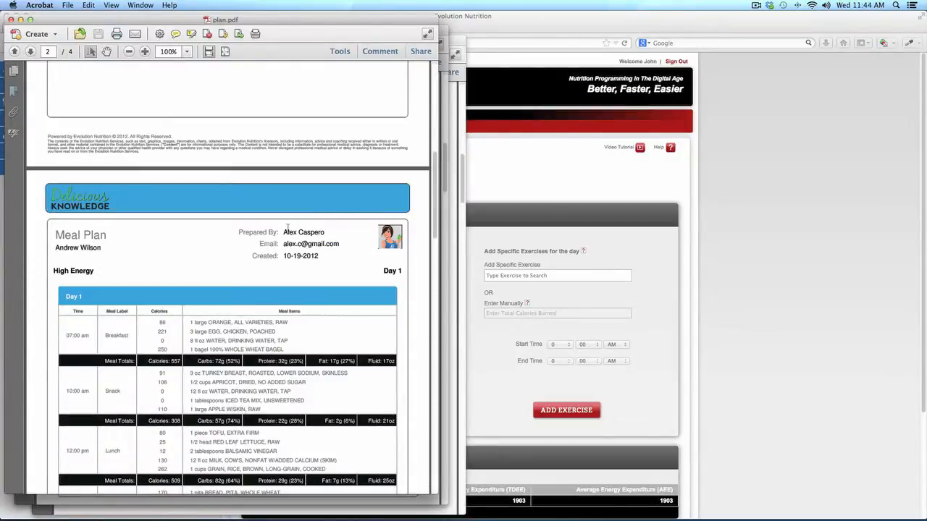
click(711, 266)
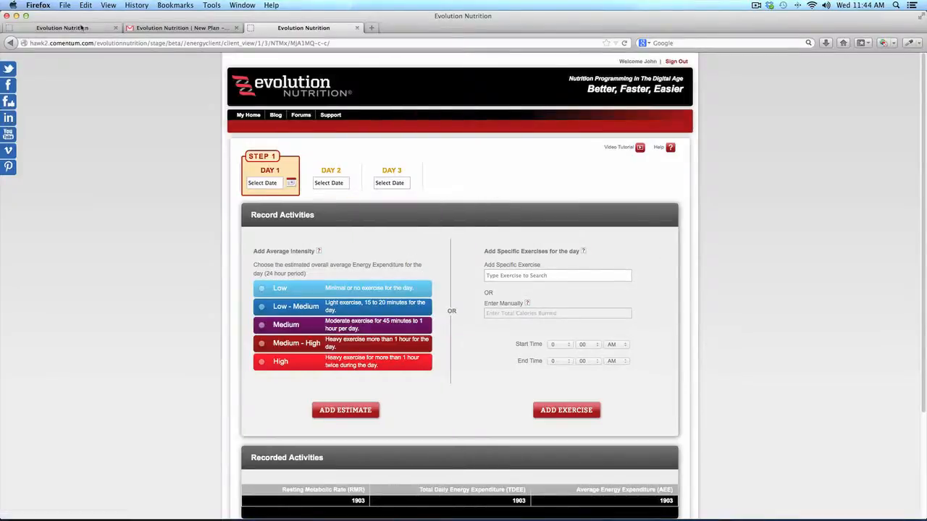
Switch to the first browser tab and go to the My Home dashboard listing seven clients
click(82, 28)
click(248, 115)
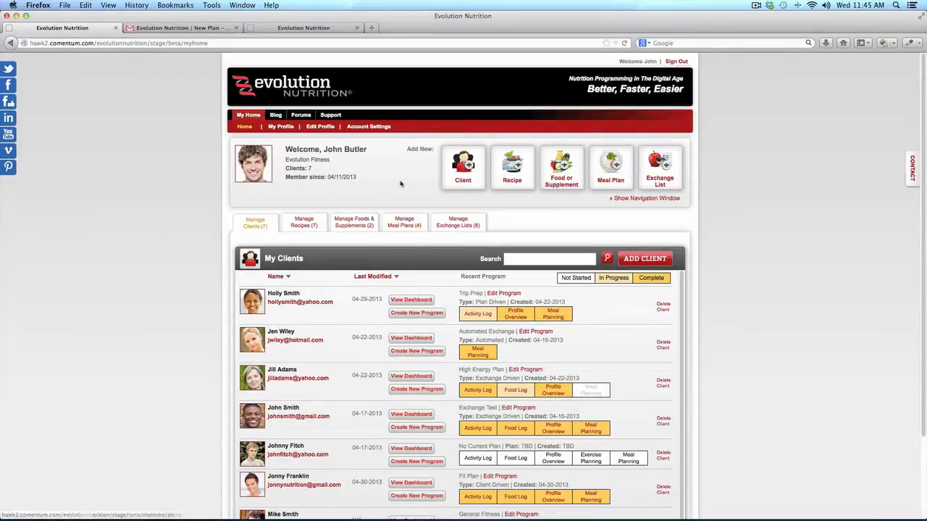
click(330, 118)
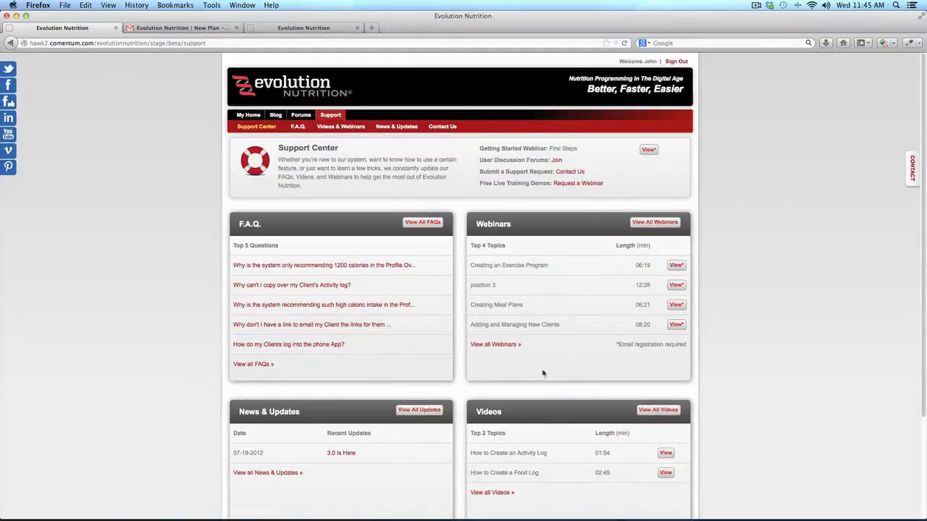
scroll(546, 362, down, 2)
scroll(546, 362, down, 1)
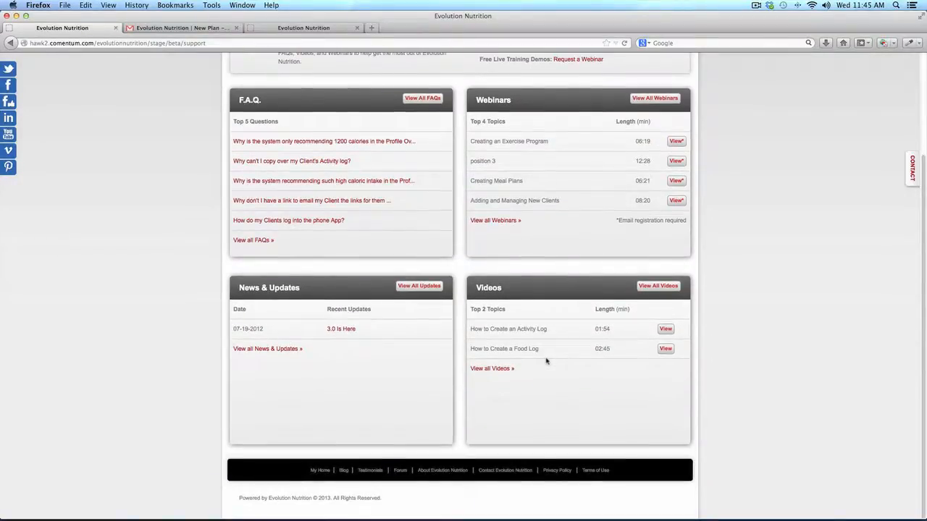
scroll(546, 361, up, 3)
click(420, 230)
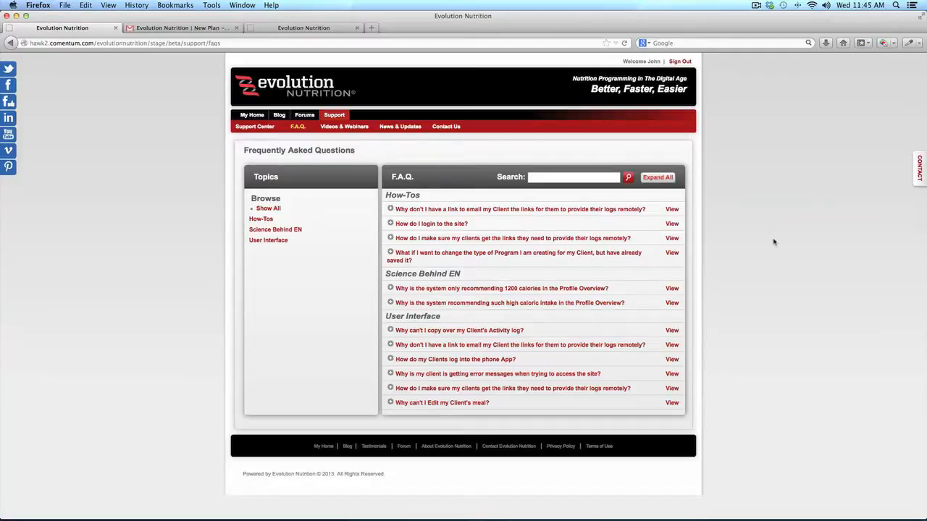
click(921, 182)
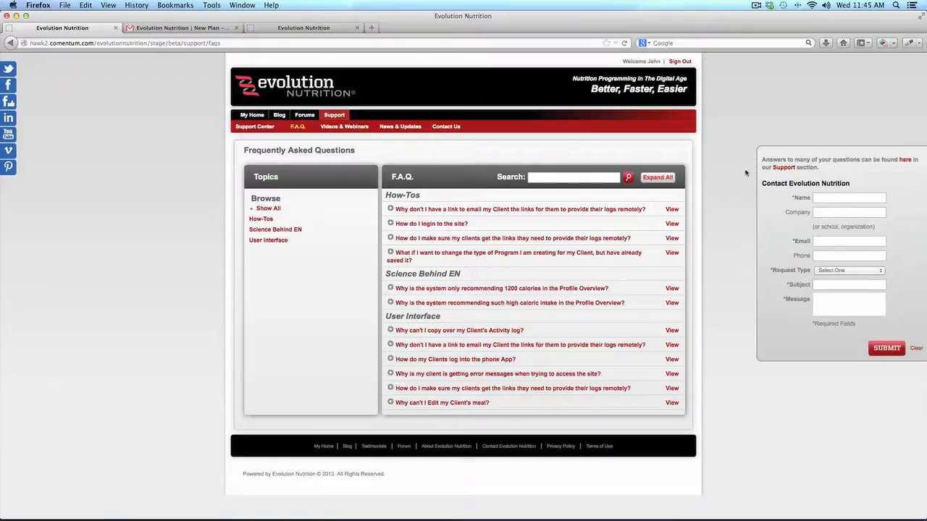
click(261, 120)
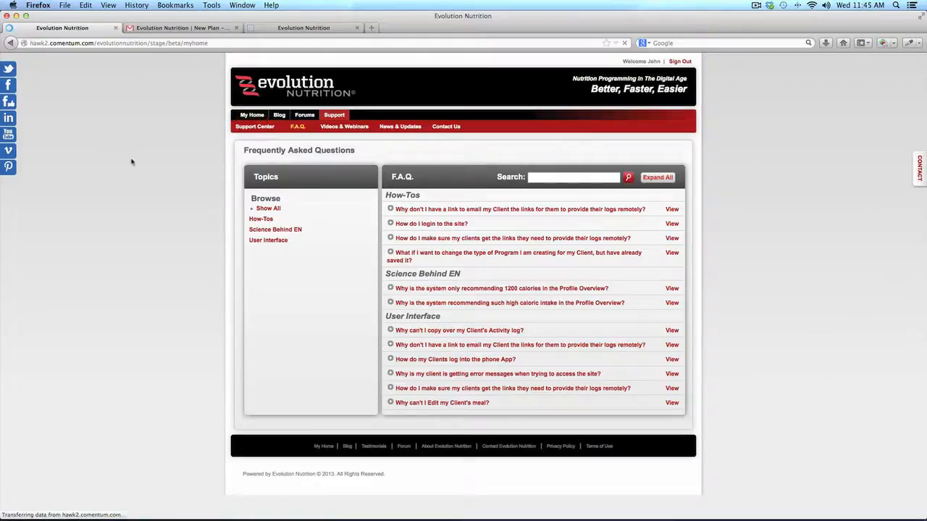
scroll(132, 162, down, 2)
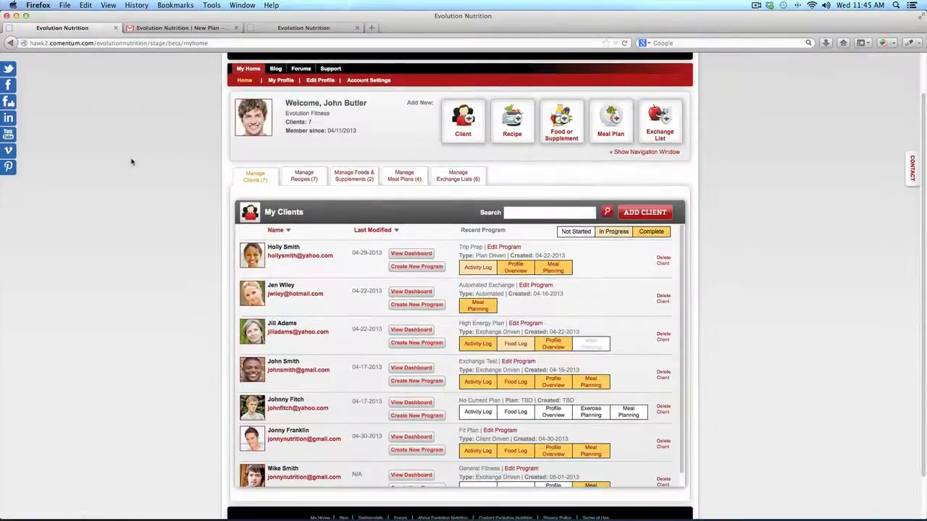